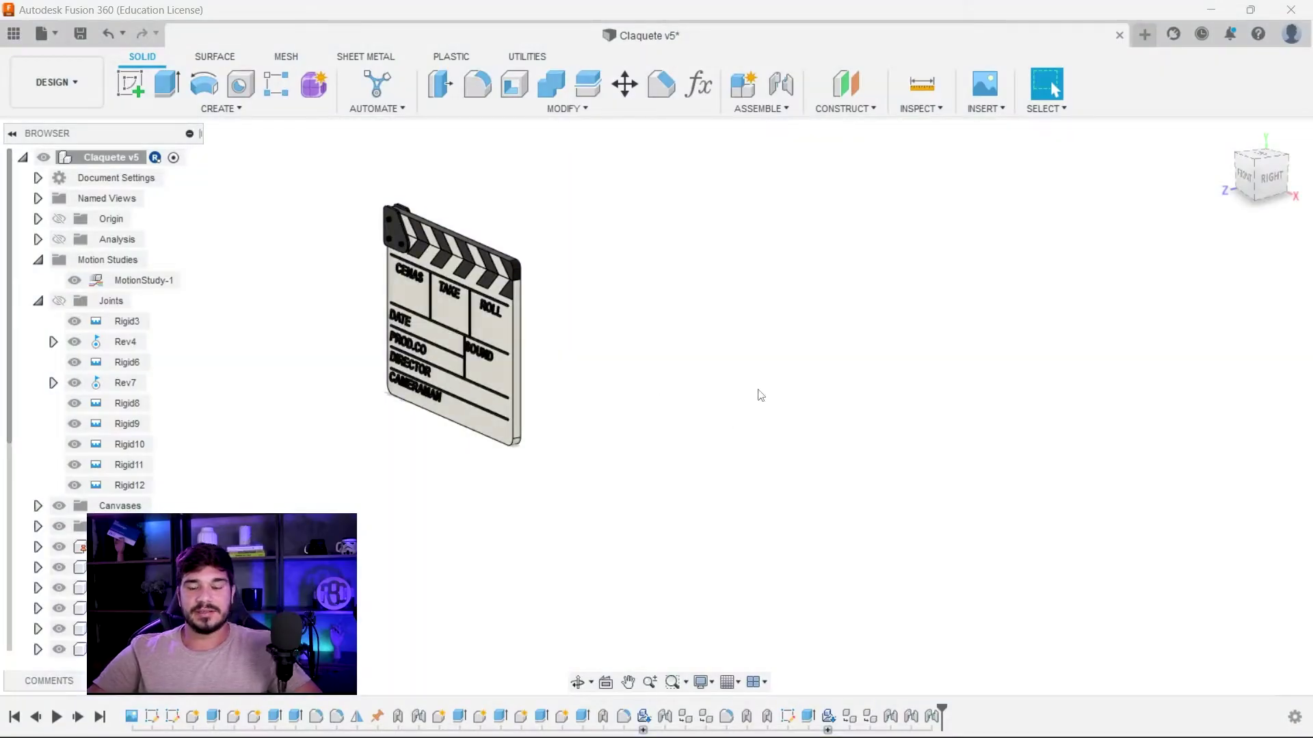
Collapse the Motion Studies and Joints folders in the Browser.
scroll(376, 329, "up", 2)
scroll(375, 329, "up", 3)
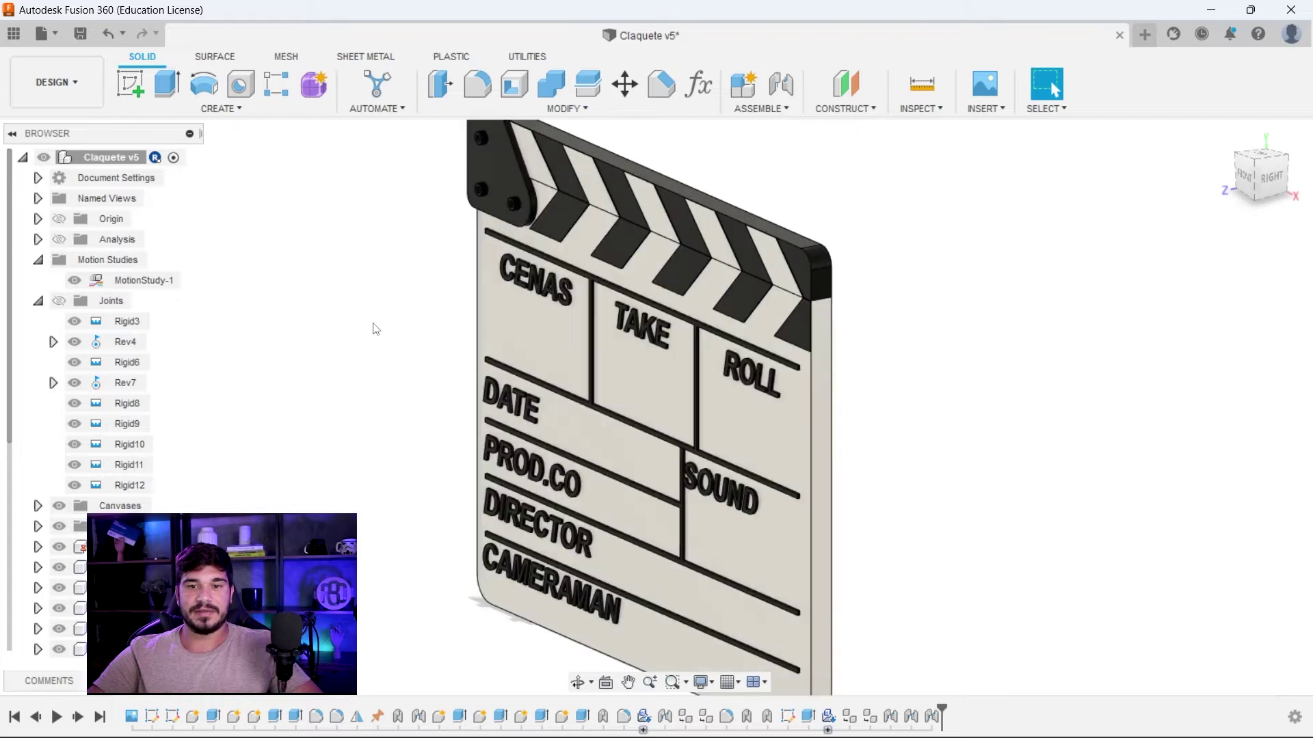
left_click(37, 261)
left_click(38, 281)
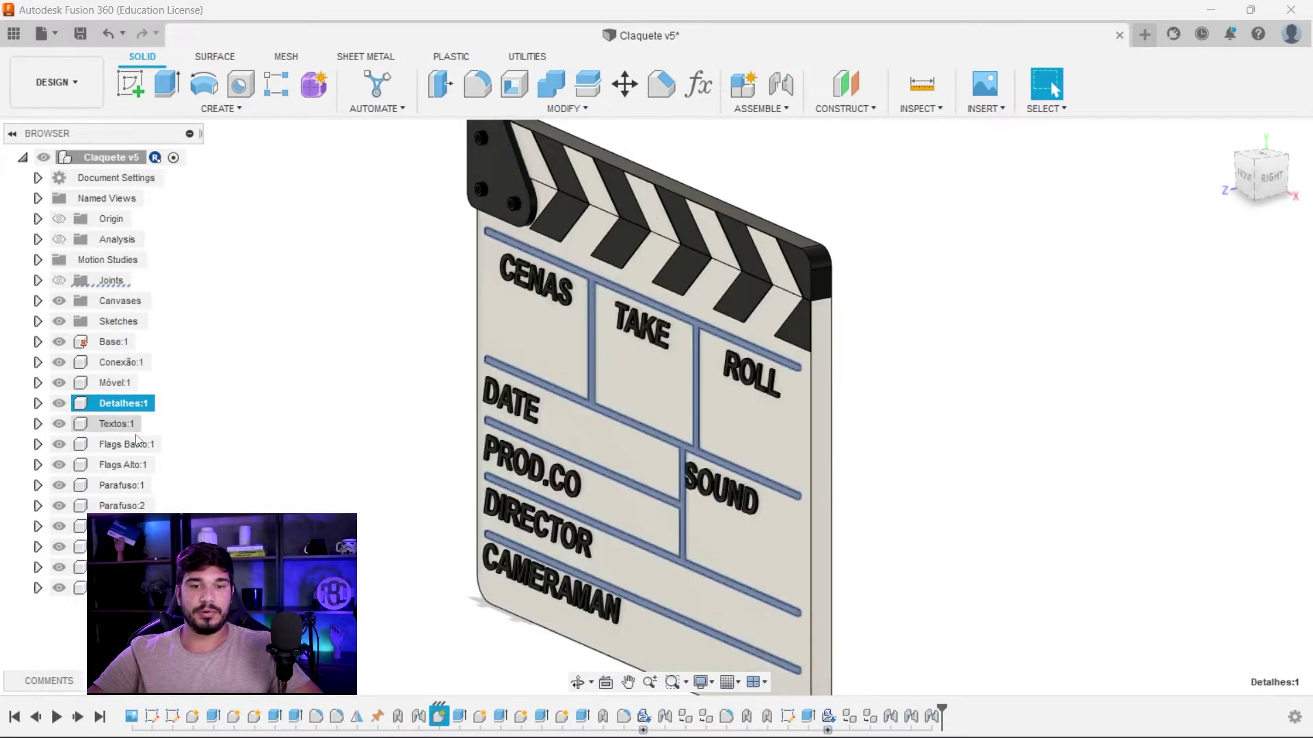
Colour each component distinctly with Shift+N and turn the model to face the front.
key("shift+n")
scroll(699, 354, "down", 3)
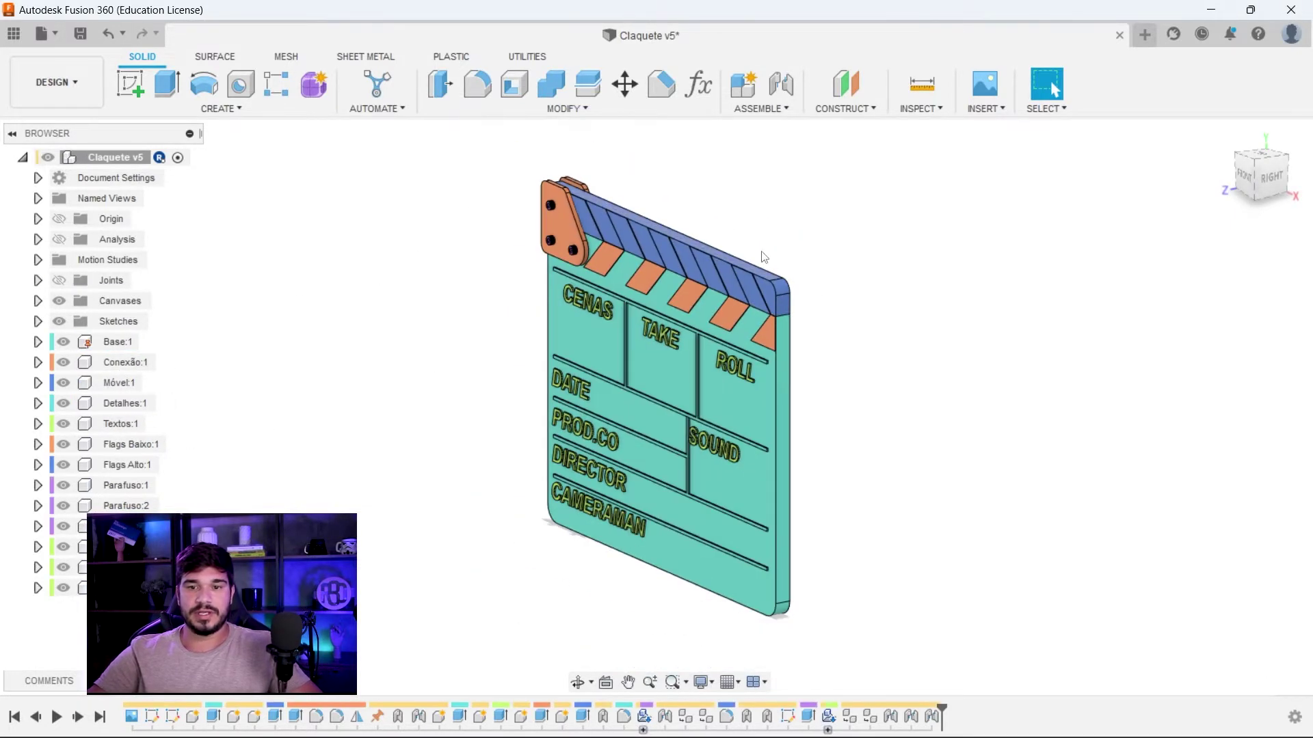
middle_click_drag(817, 350, 752, 341, "shift")
scroll(649, 411, "up", 2)
mouse_move(752, 369)
left_mouse_down()
mouse_move(532, 233)
mouse_move(697, 355)
mouse_move(351, 219)
mouse_move(566, 289)
mouse_move(354, 245)
mouse_move(689, 347)
left_mouse_up()
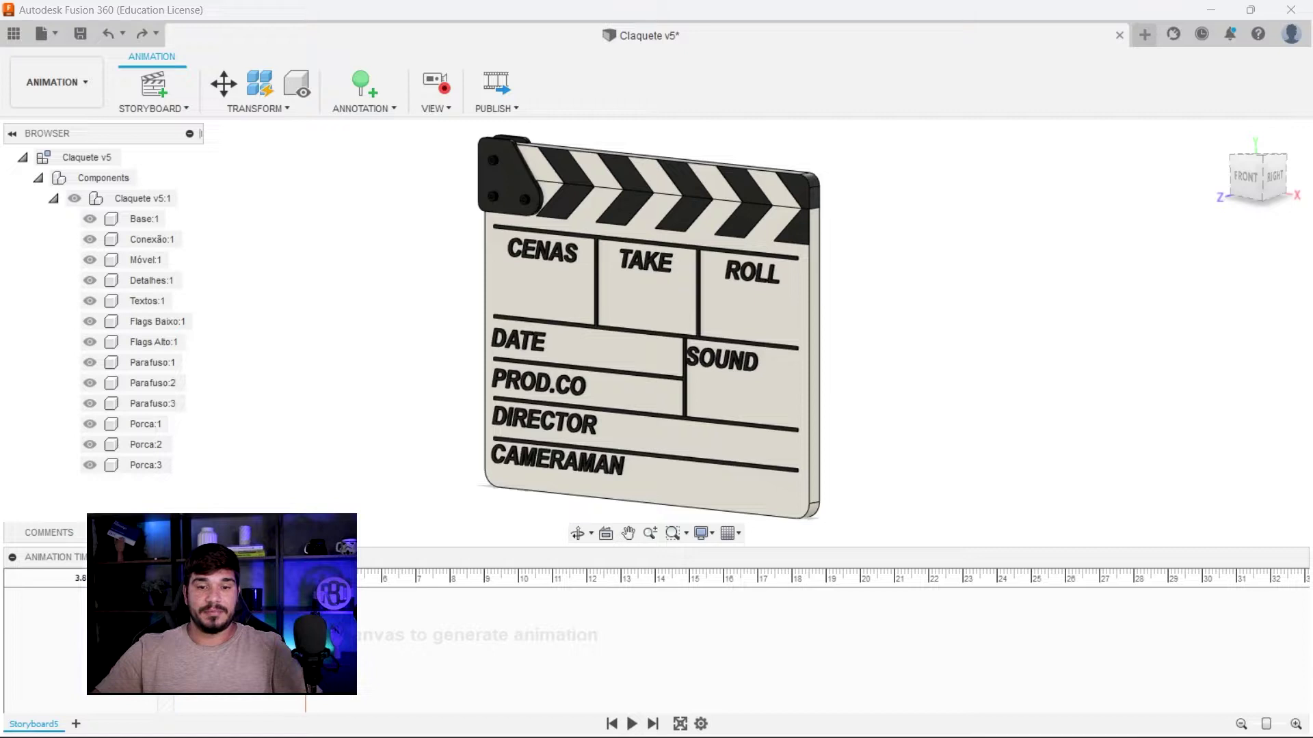
Orbit the clapperboard to an angled right-side view, then back toward the front.
mouse_move(850, 367)
middle_mouse_down("shift")
mouse_move(943, 358)
mouse_move(909, 366)
mouse_move(927, 341)
middle_mouse_up("shift")
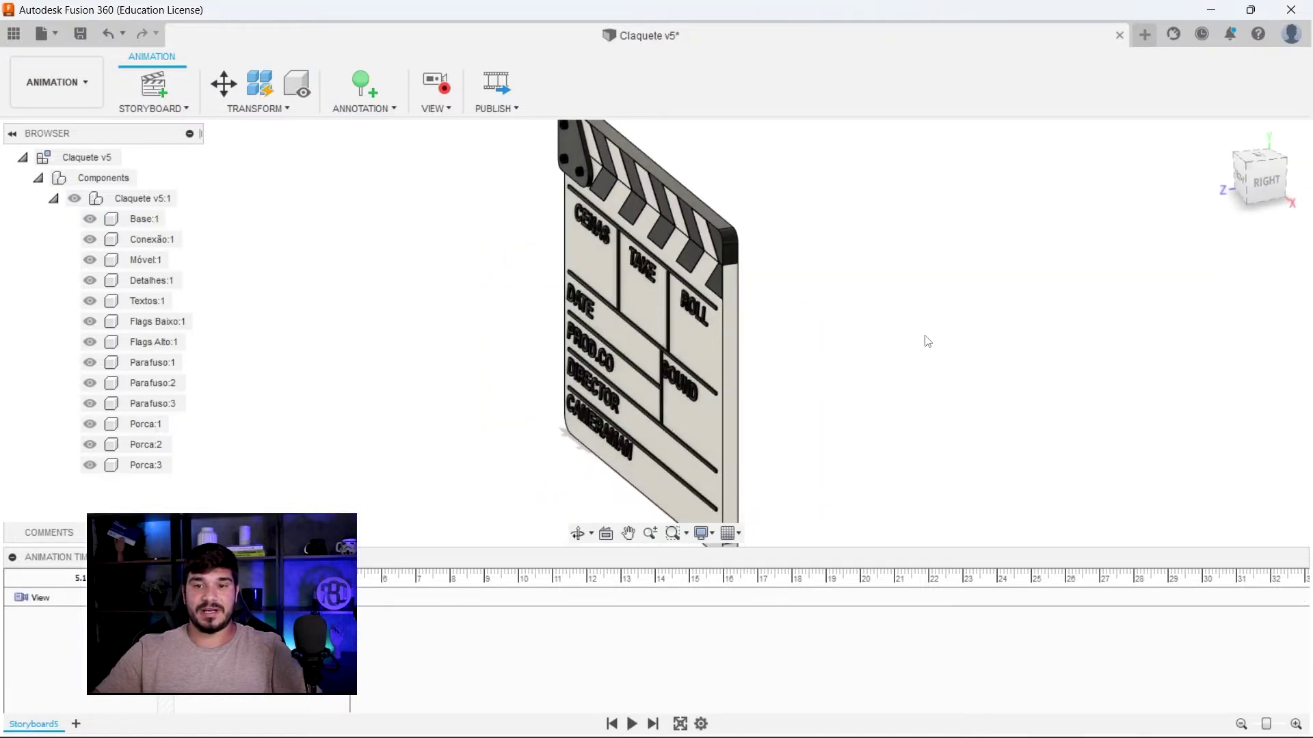
left_click_drag(354, 577, 292, 578)
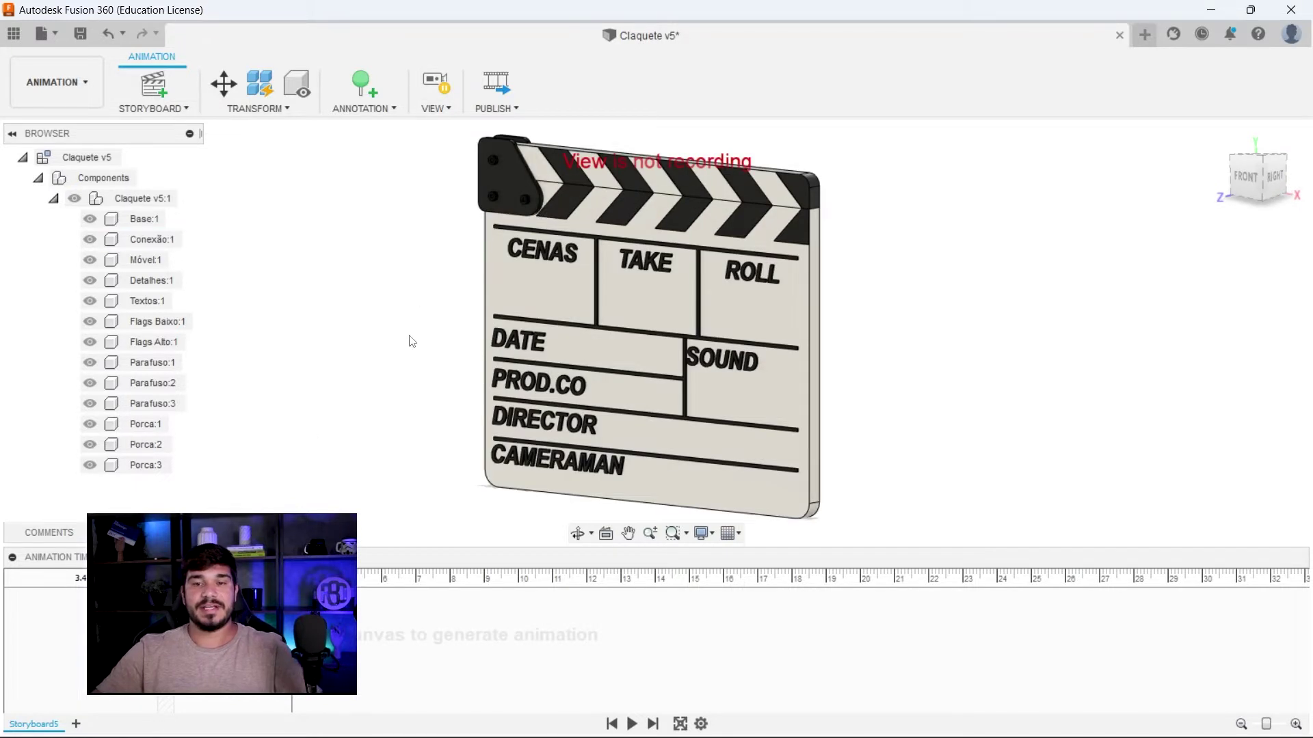
Turn off Record View, select then clear Base:1, and browse the Transform options.
left_click(509, 354)
left_click(656, 351)
left_click(809, 266)
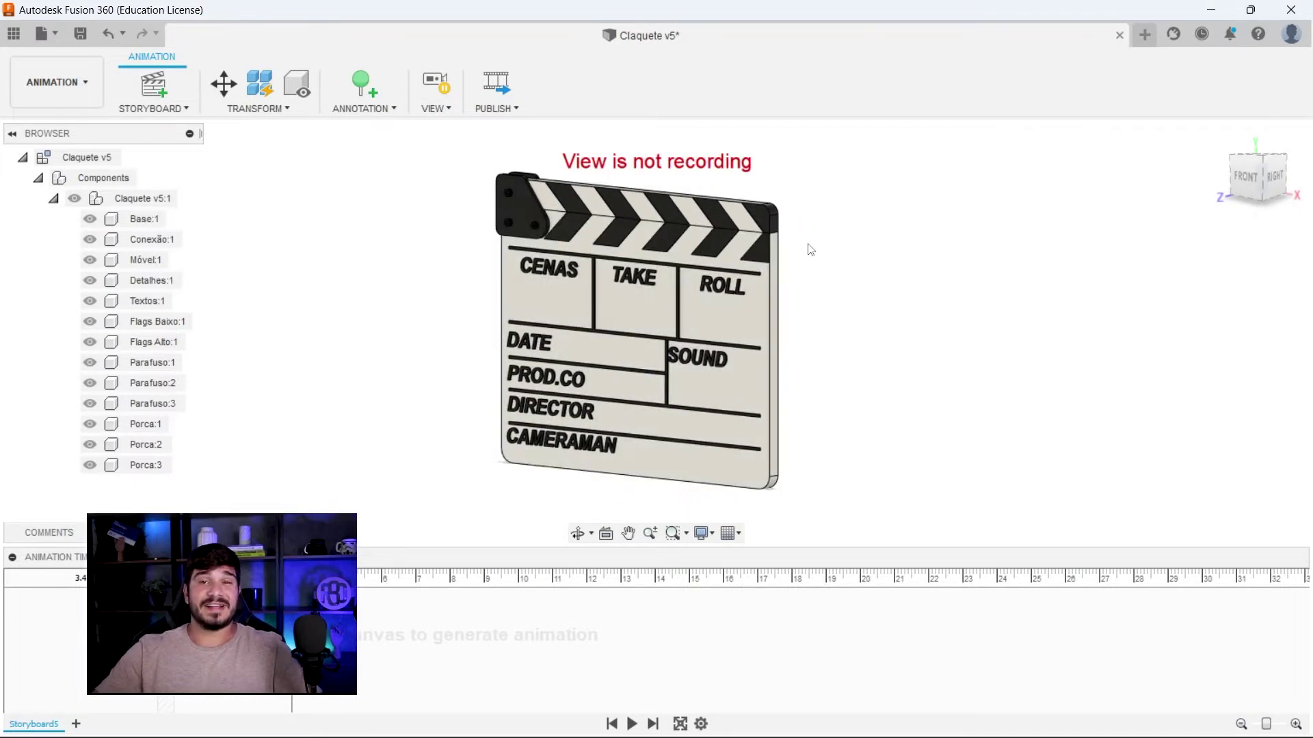
left_click(756, 316)
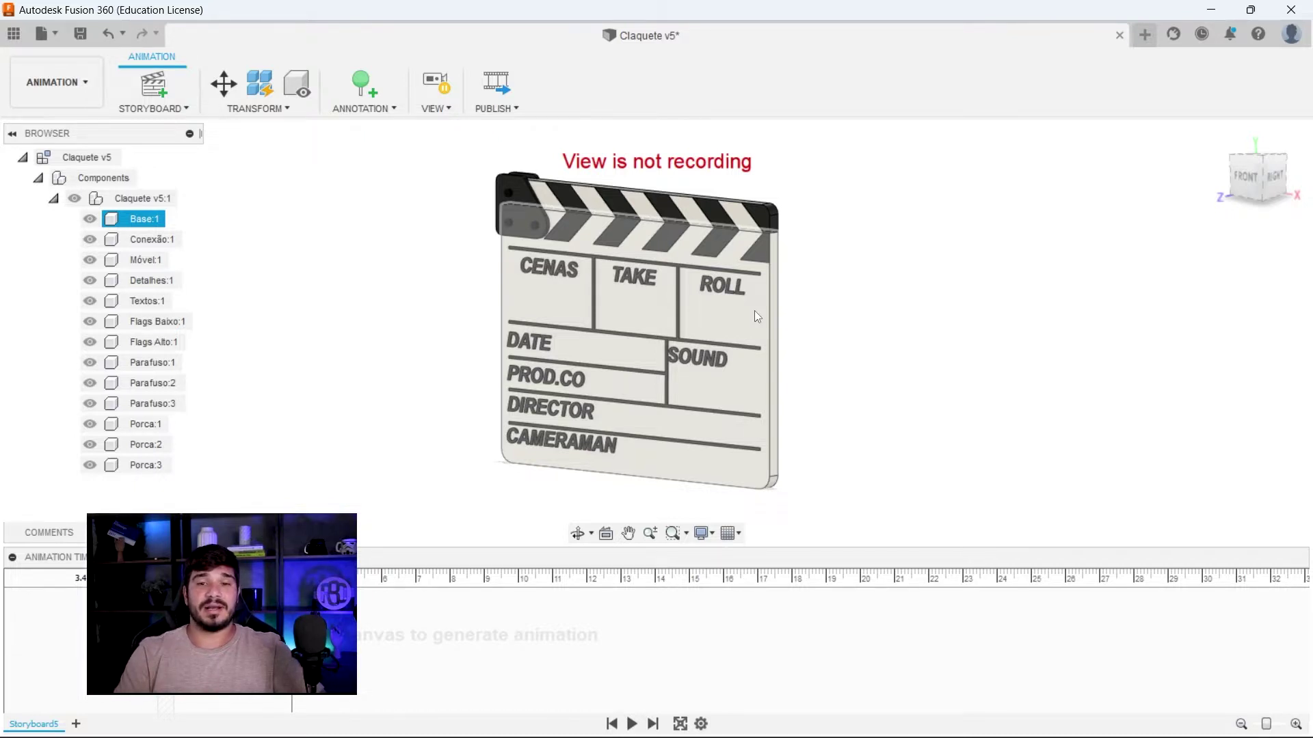
left_click(399, 276)
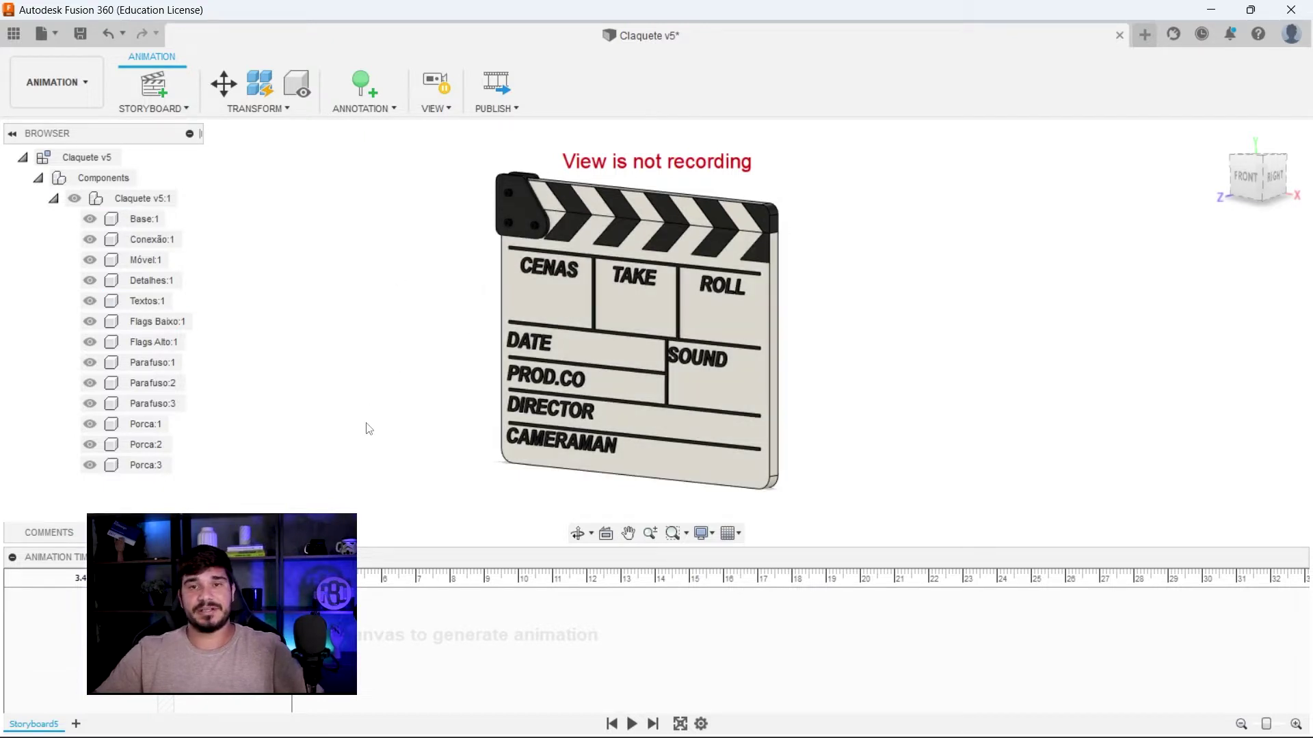
left_click(264, 109)
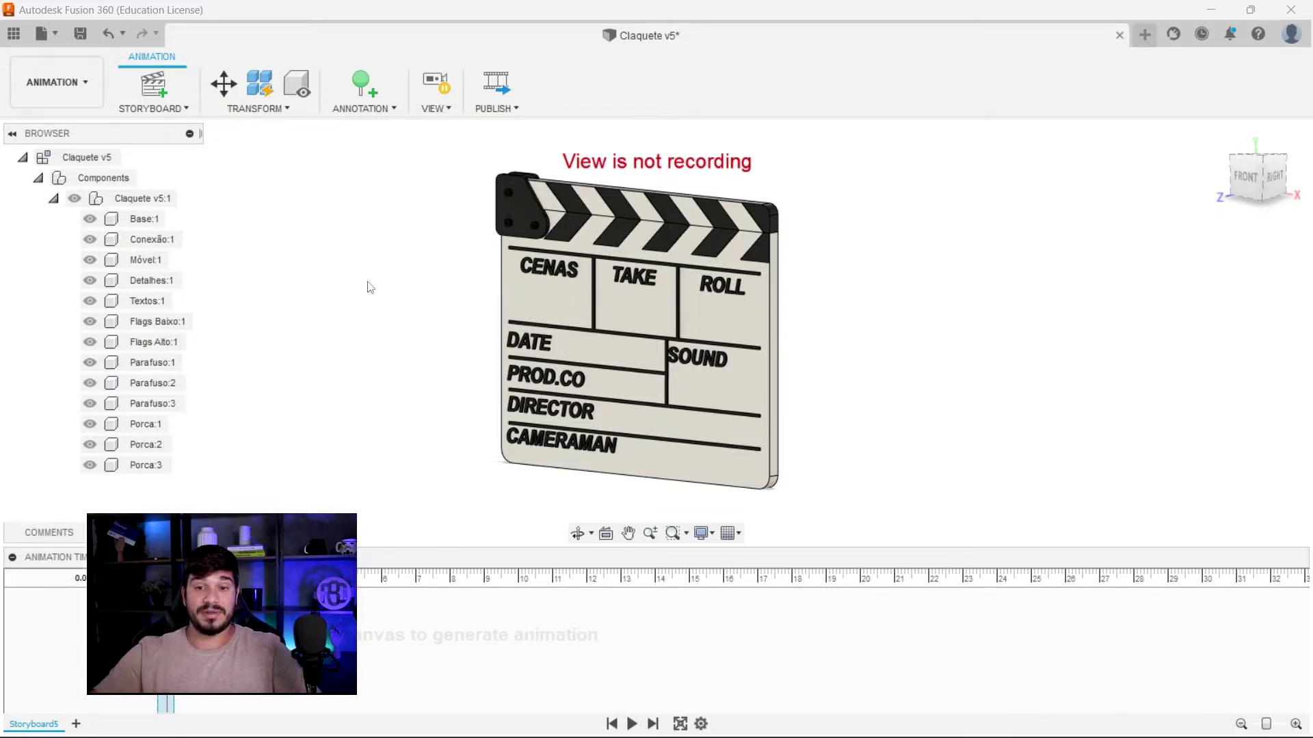
Move the Conexão:1 hinge plate -90 mm along X.
middle_click_drag(470, 329, 416, 322)
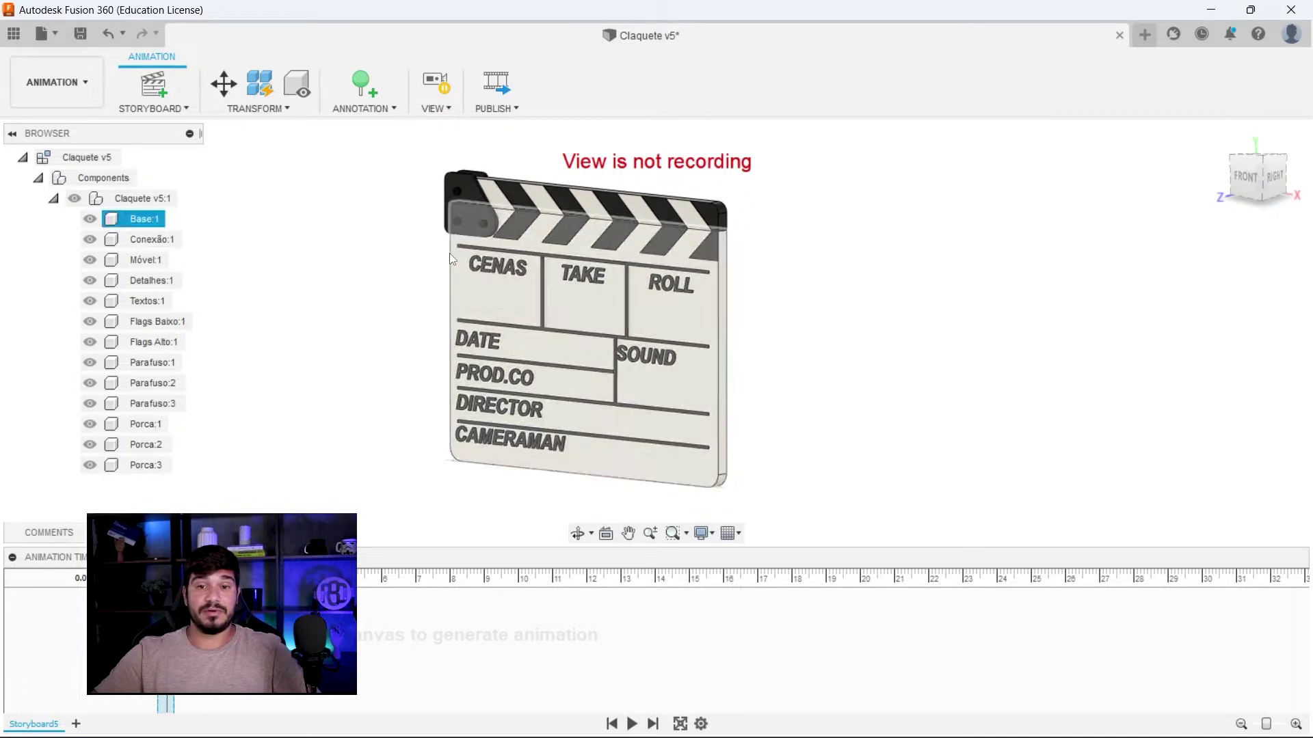
middle_click_drag(449, 253, 411, 258, "shift")
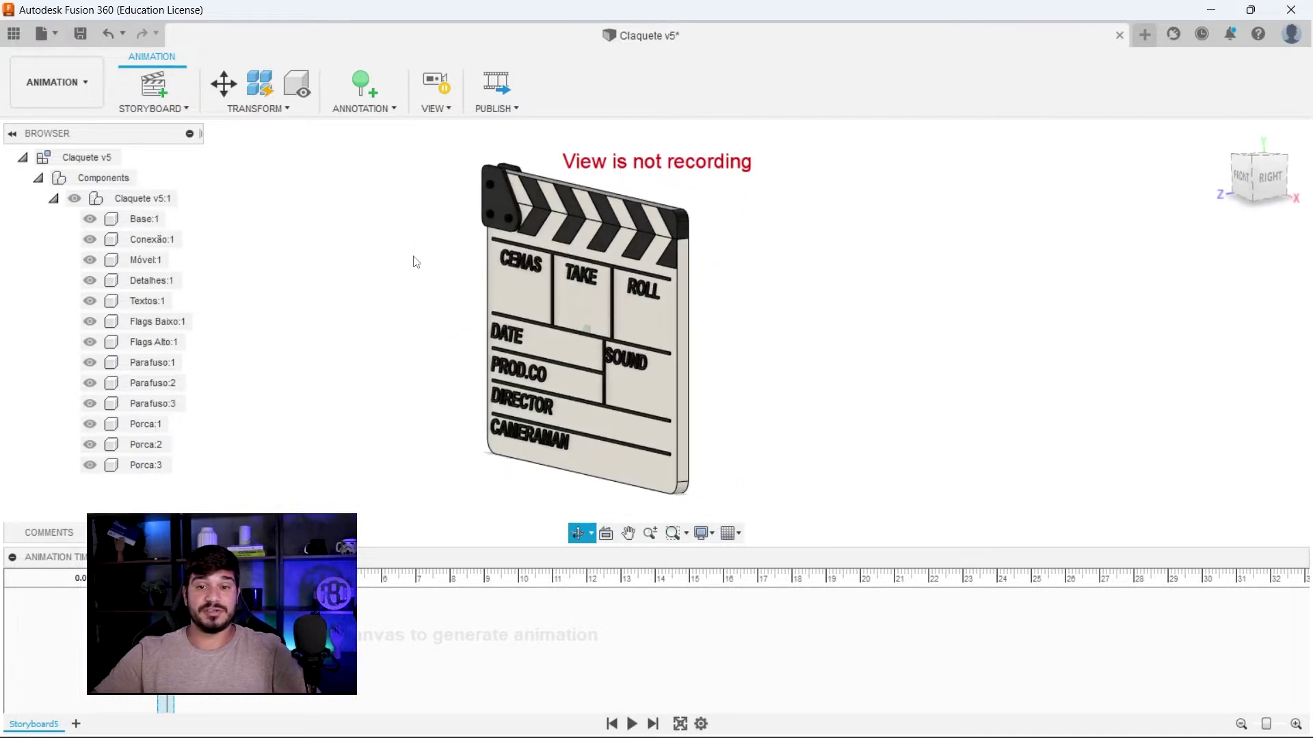
left_click(498, 203)
key("m")
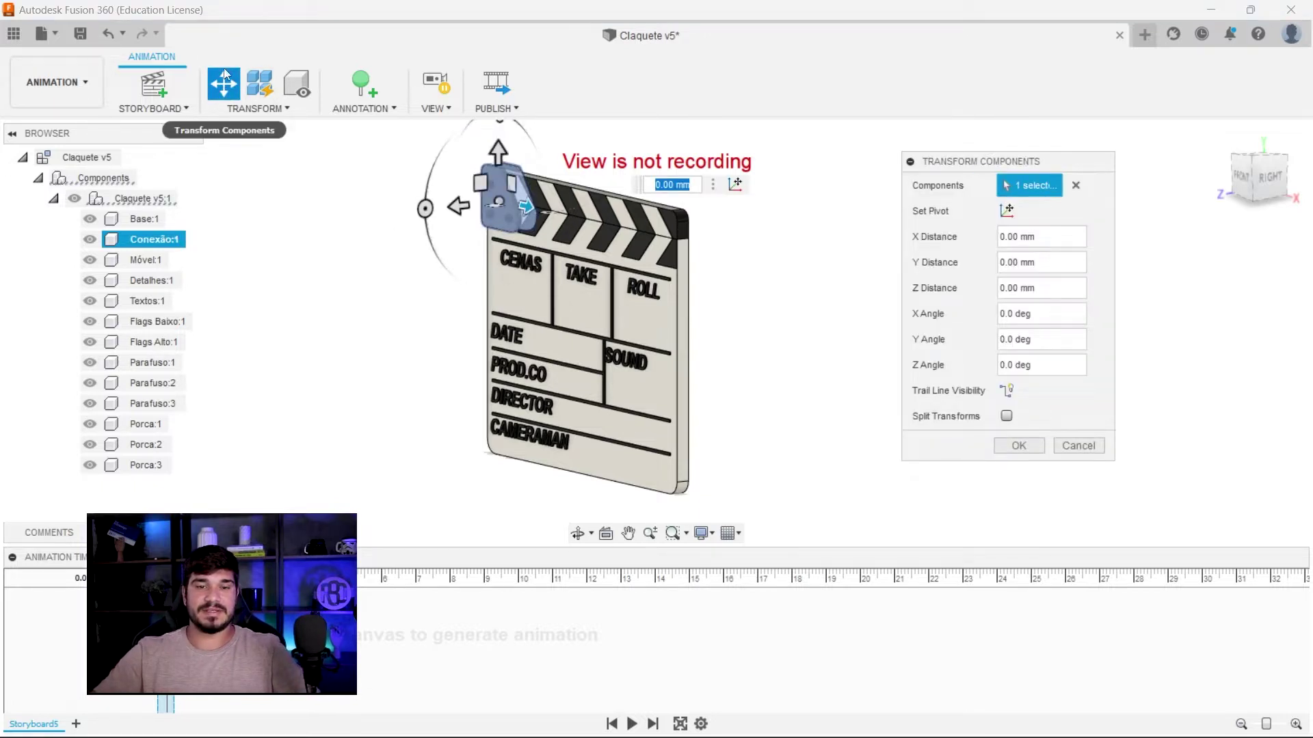
middle_click_drag(292, 167, 536, 273, "shift")
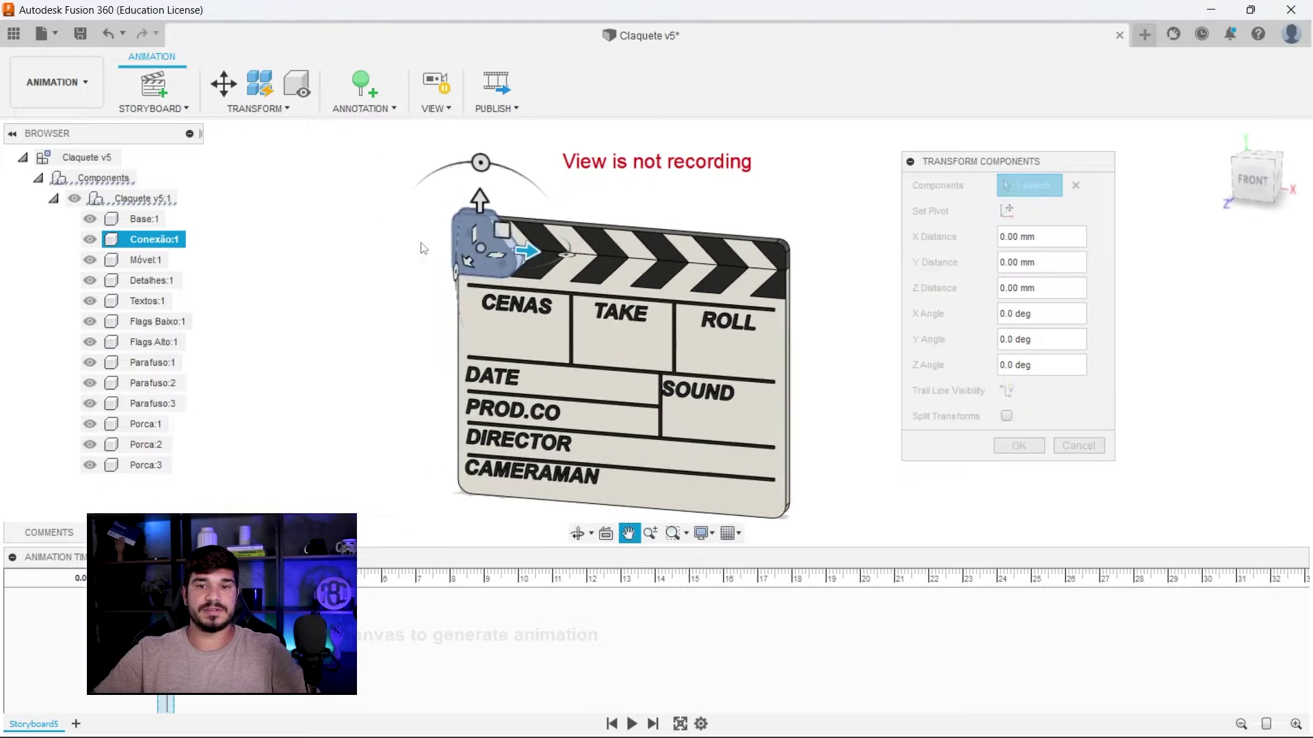
left_click_drag(536, 273, 418, 272)
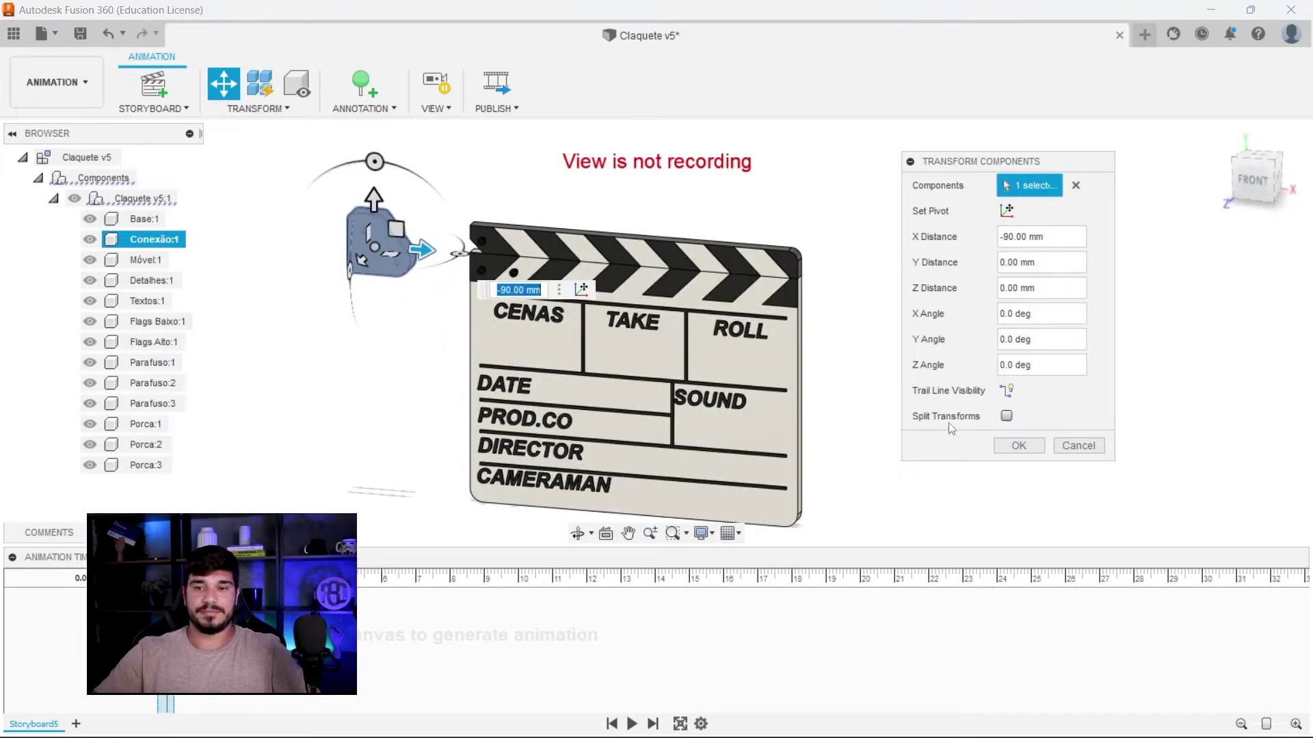
left_click(1018, 445)
Move Textos, Flags Baixo and Detalhes 100 mm along Z off the board.
middle_click_drag(778, 358, 414, 285, "shift")
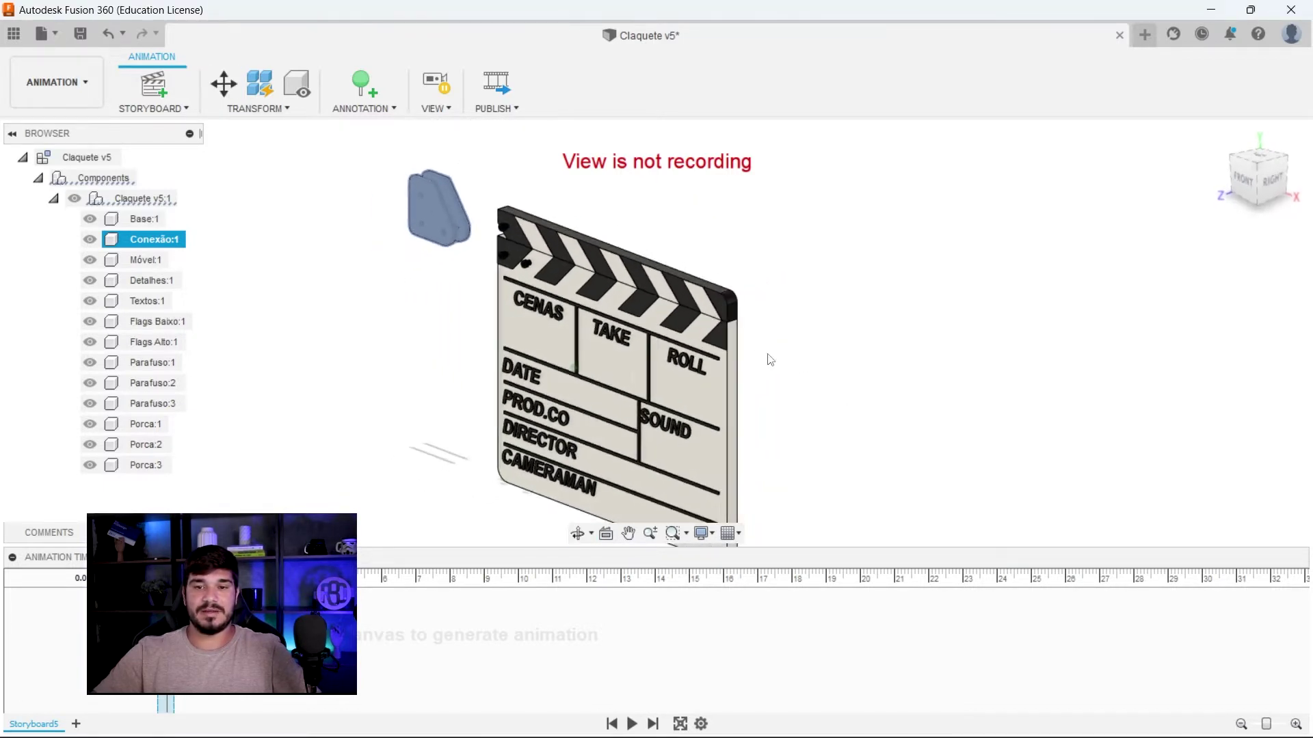
key("m")
left_click(607, 334)
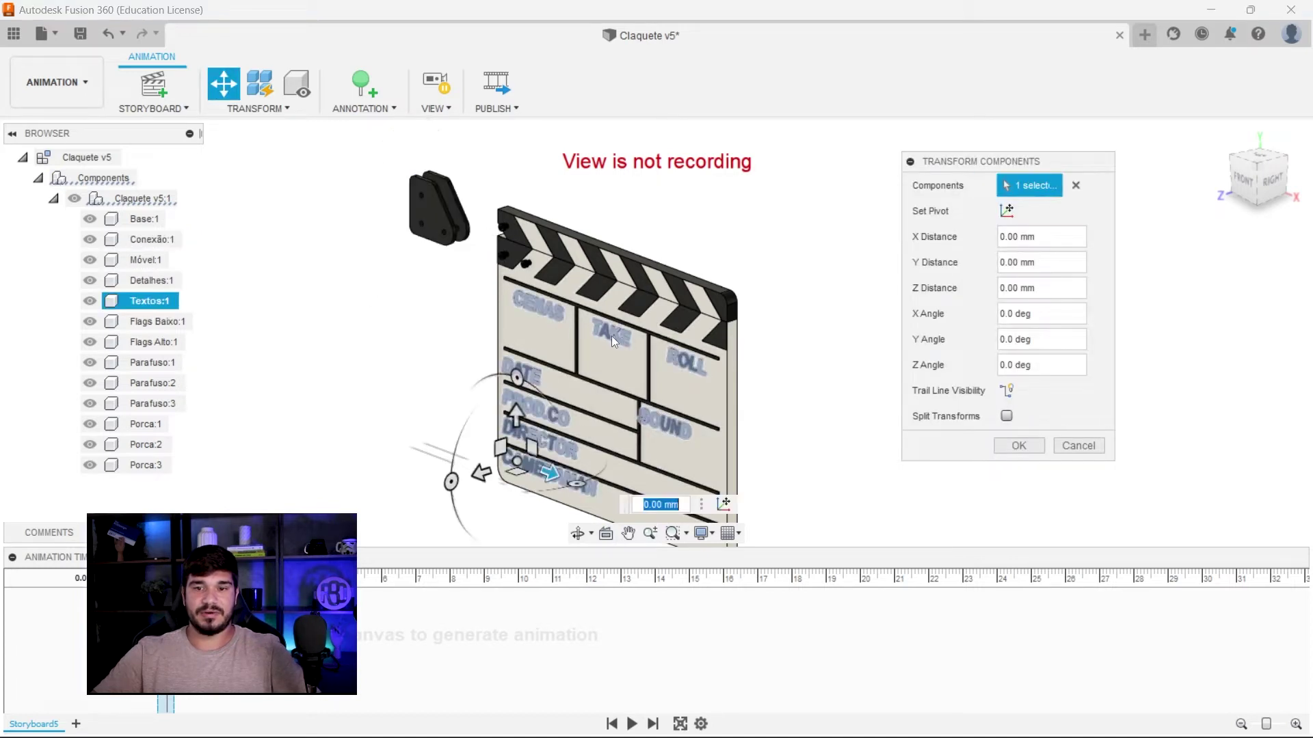
left_click(637, 313)
middle_click_drag(605, 338, 572, 297)
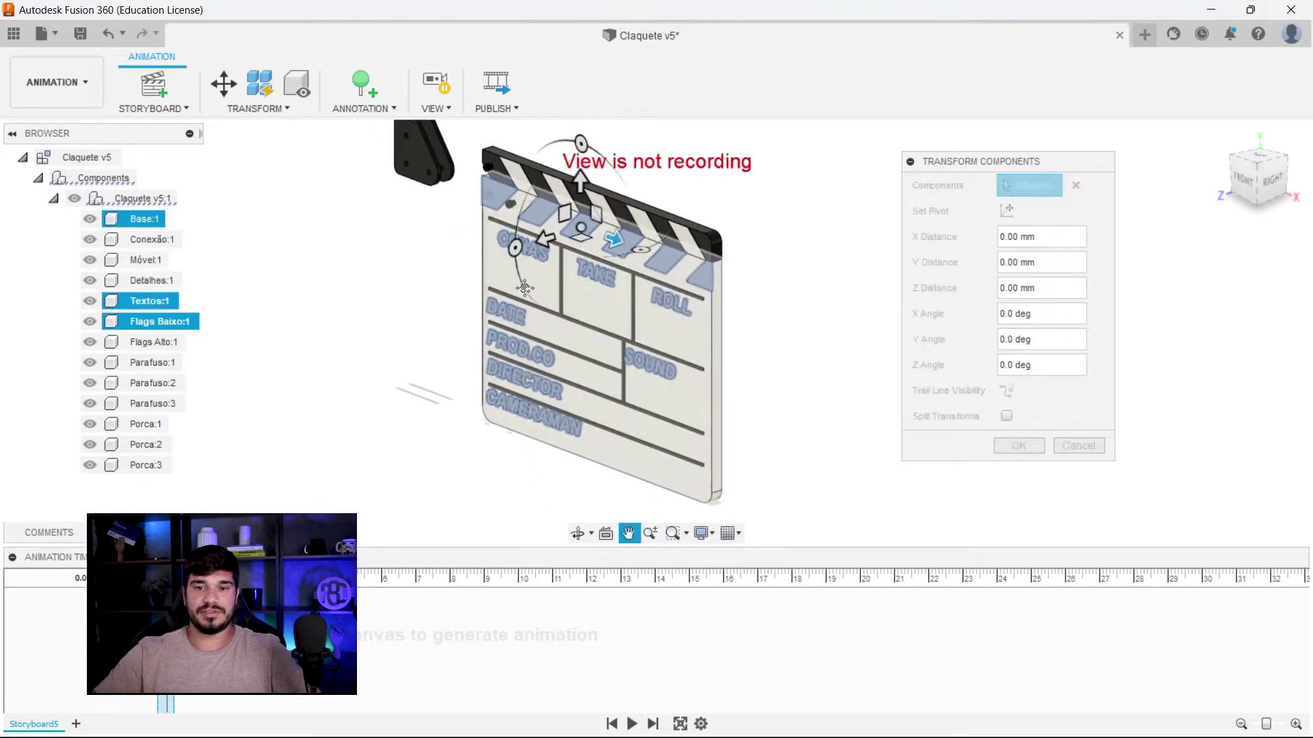
left_click(571, 297)
middle_click_drag(563, 292, 545, 340, "shift")
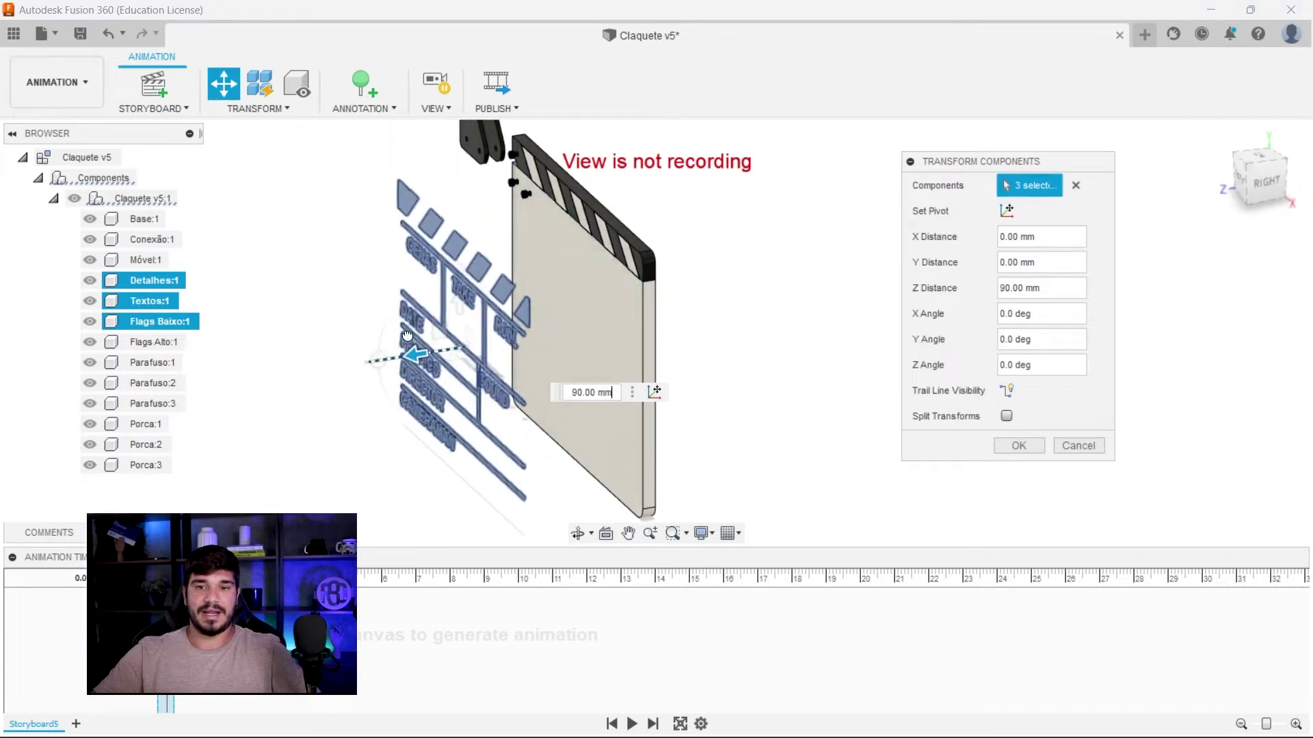
left_click_drag(532, 335, 404, 356)
middle_click_drag(668, 252, 612, 292)
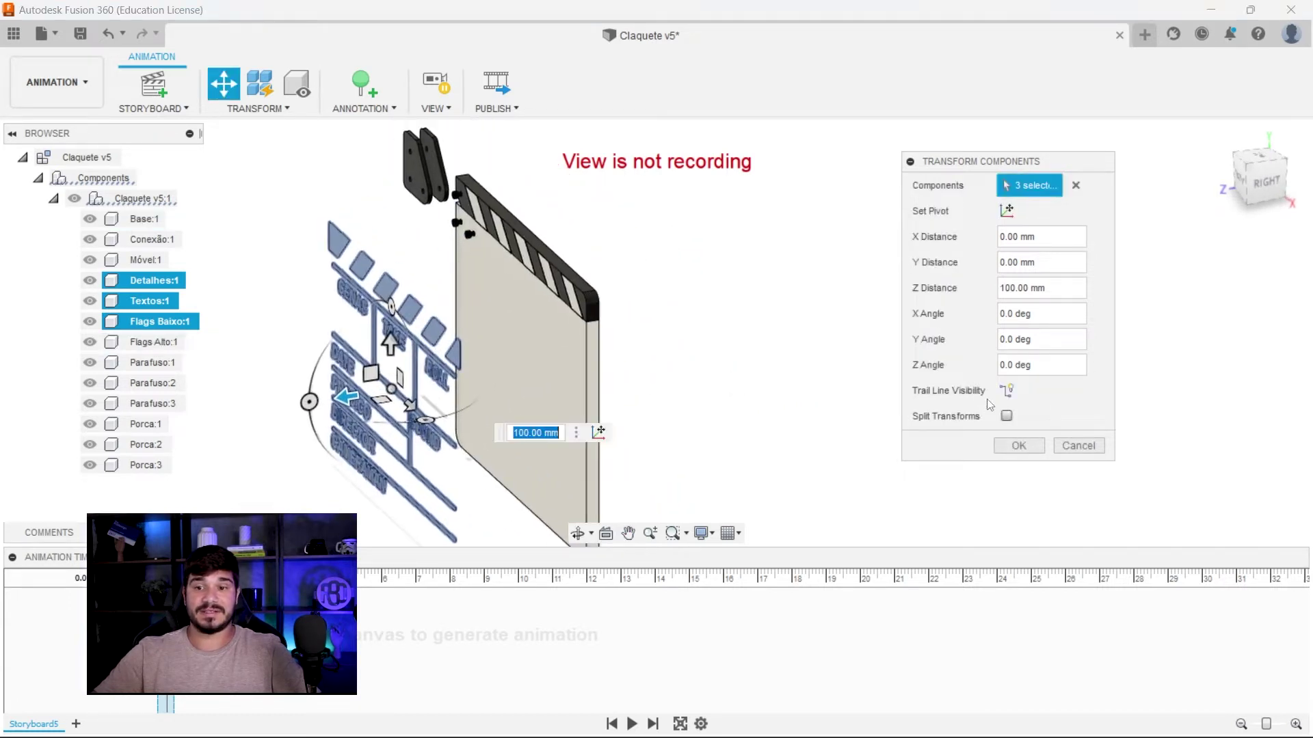
left_click(1019, 446)
Move the three Porca nuts -50 mm along Y.
middle_click_drag(694, 293, 584, 276, "shift")
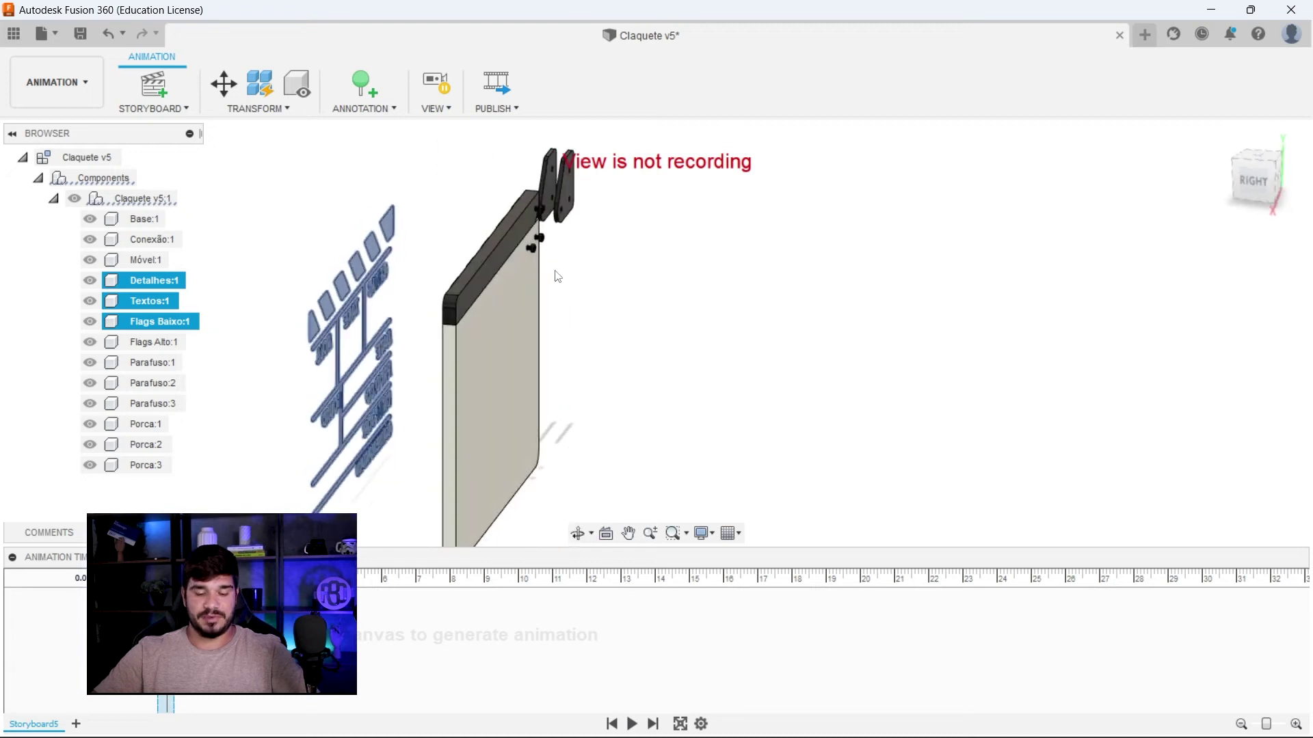
key("m")
left_click(532, 249)
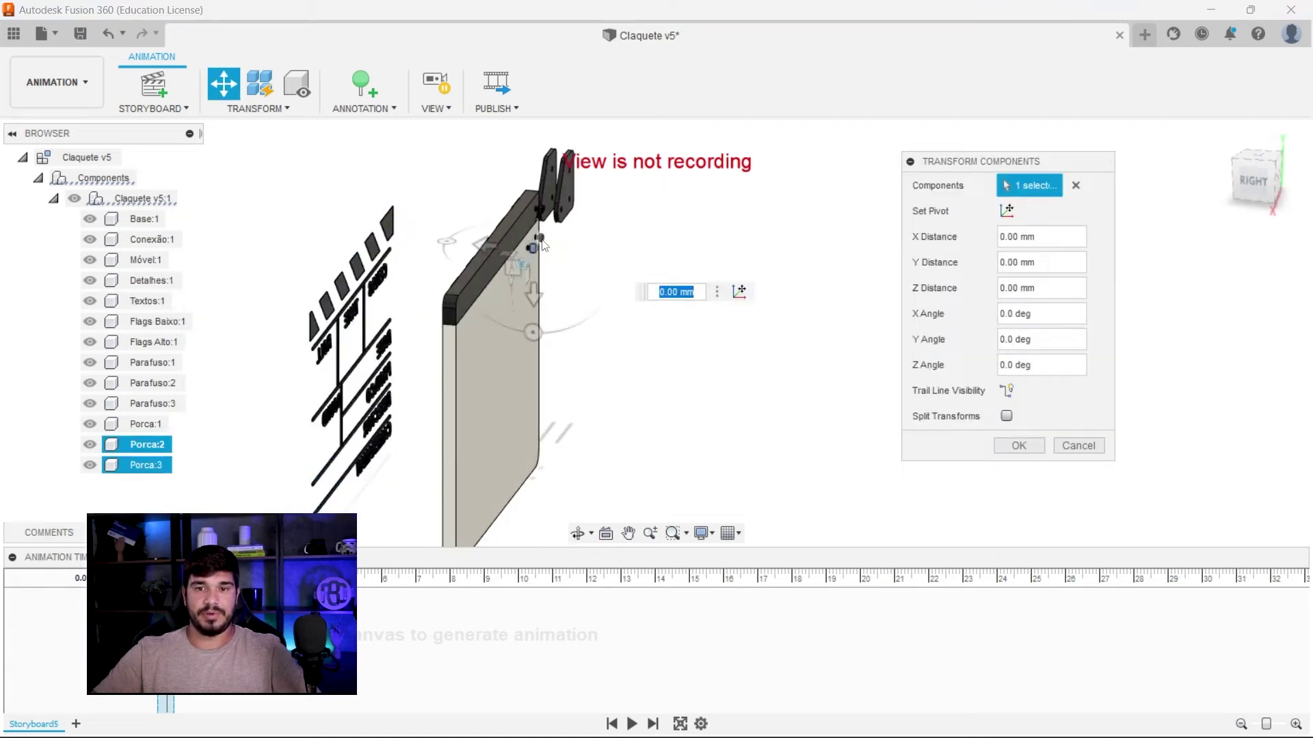
left_click(535, 248)
left_click_drag(541, 212, 850, 340)
left_click(1017, 445)
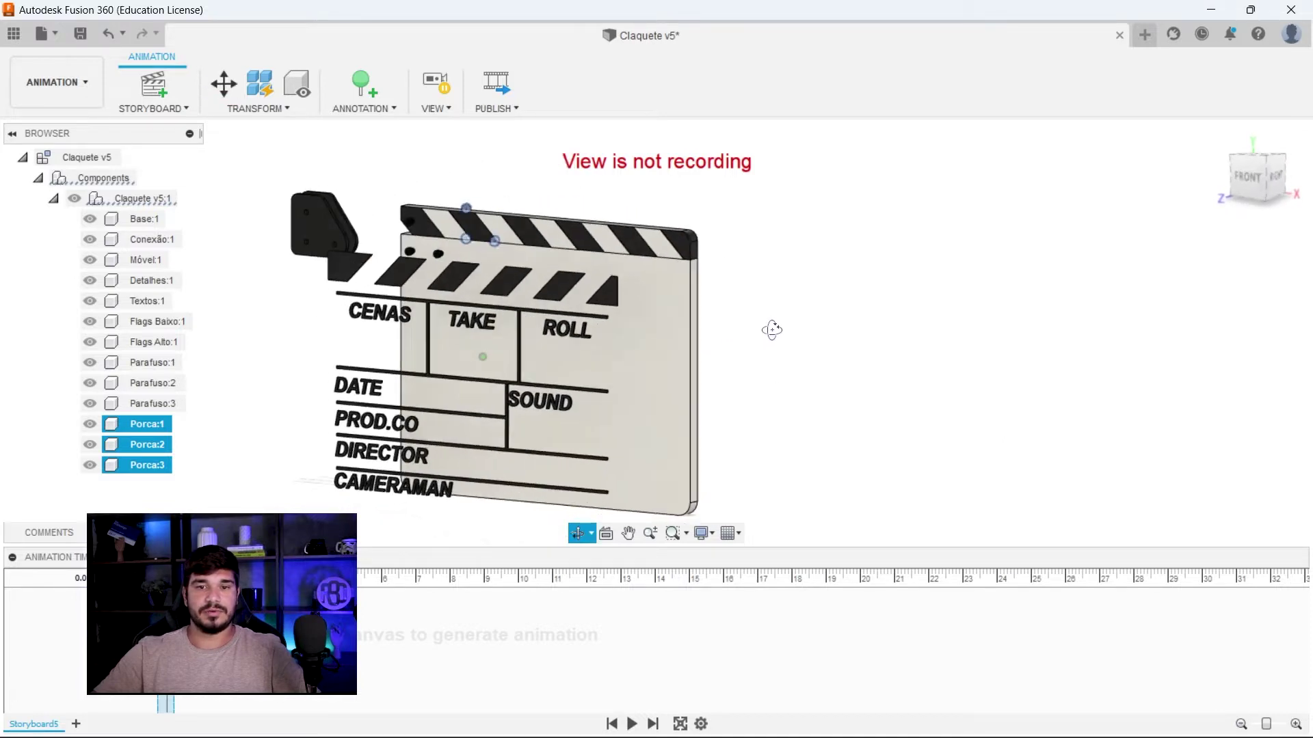
Push the three Parafuso screws 140 mm out along Z.
key("m")
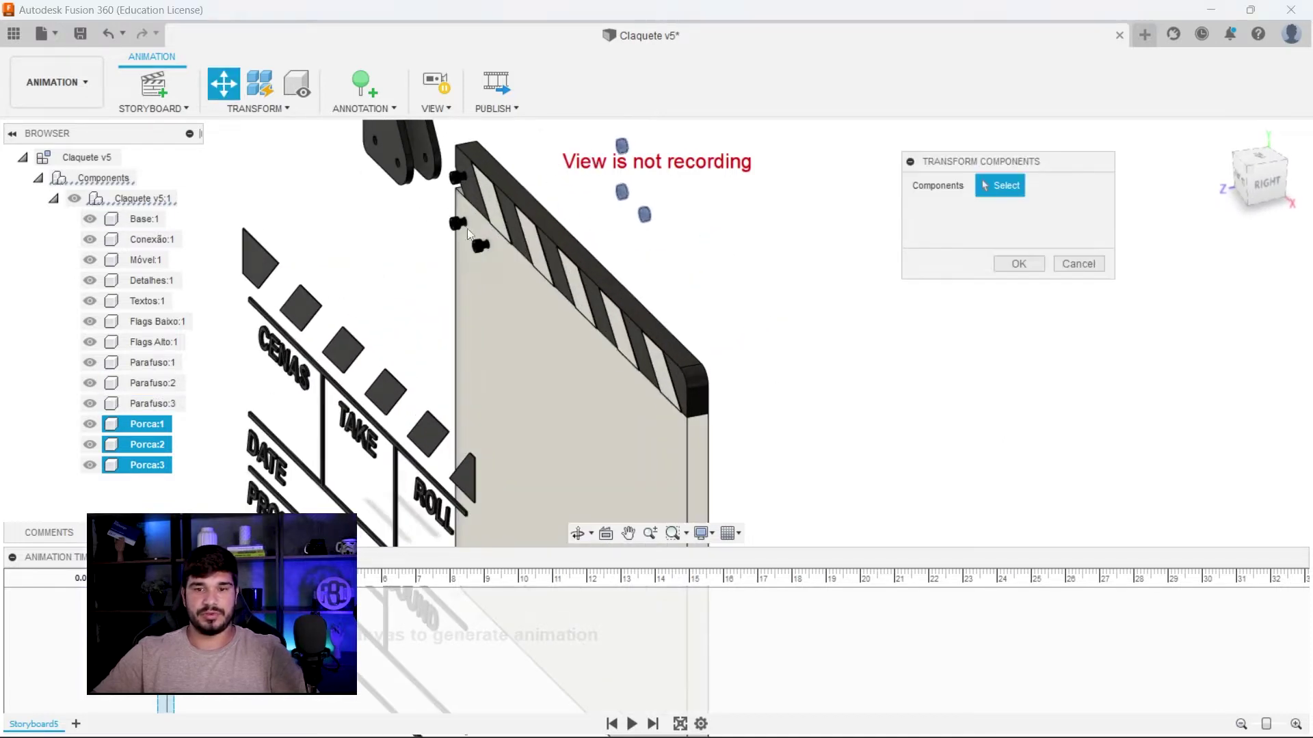
left_click(484, 249)
left_click(457, 177)
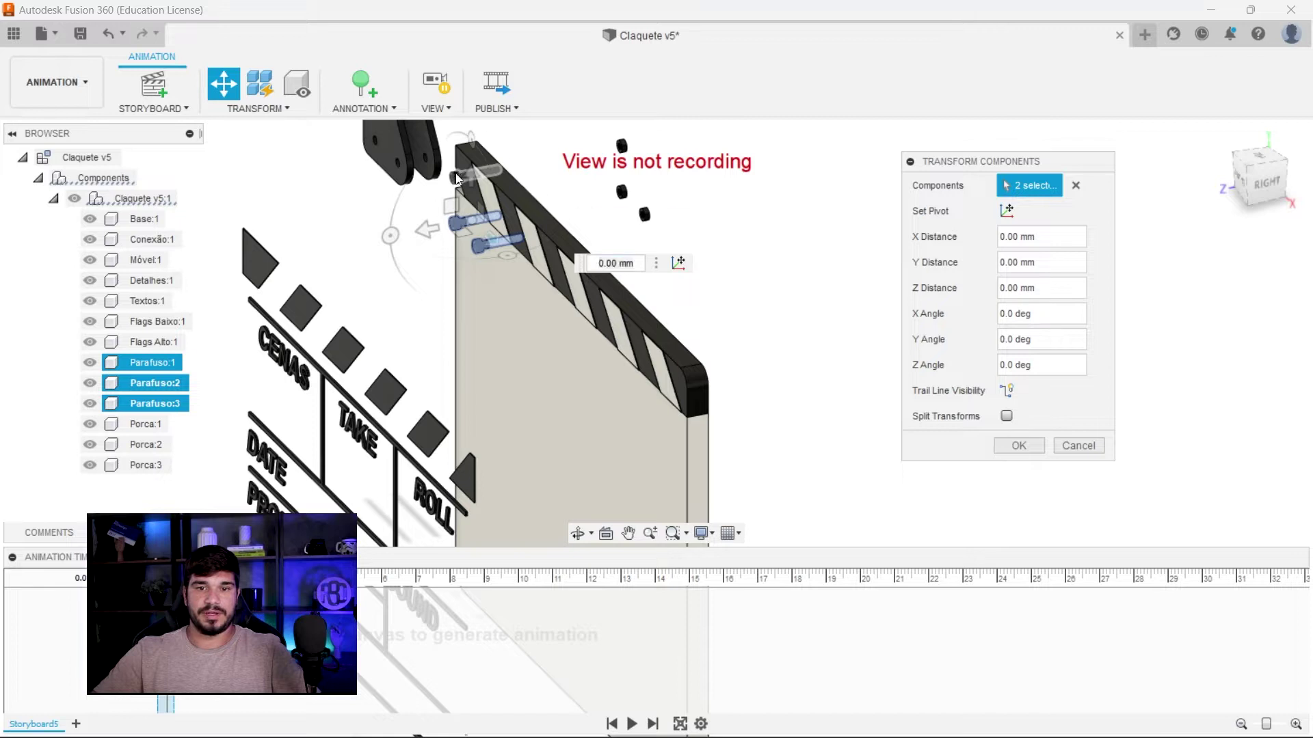
left_click(499, 242)
left_click_drag(427, 229, 221, 201)
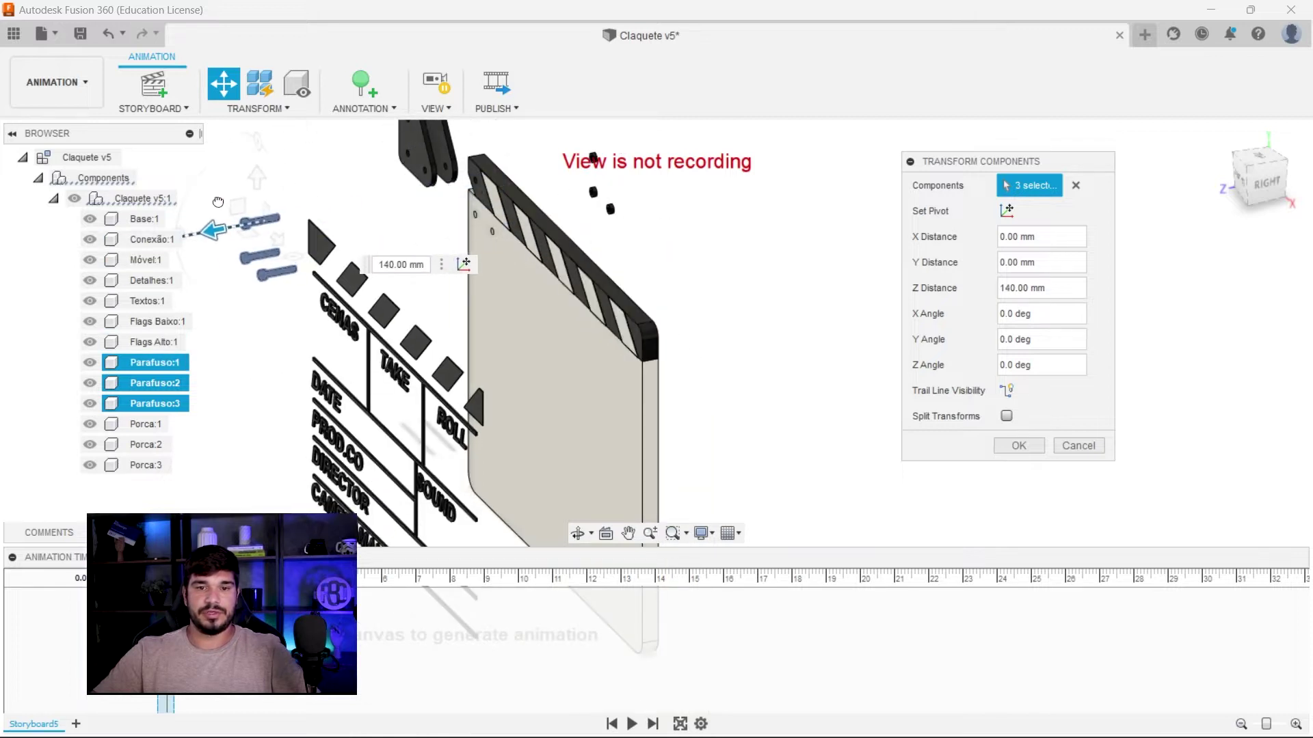
left_click(1031, 446)
Move the Flags Alto:1 upper flags 100 mm along Z.
left_click(536, 252)
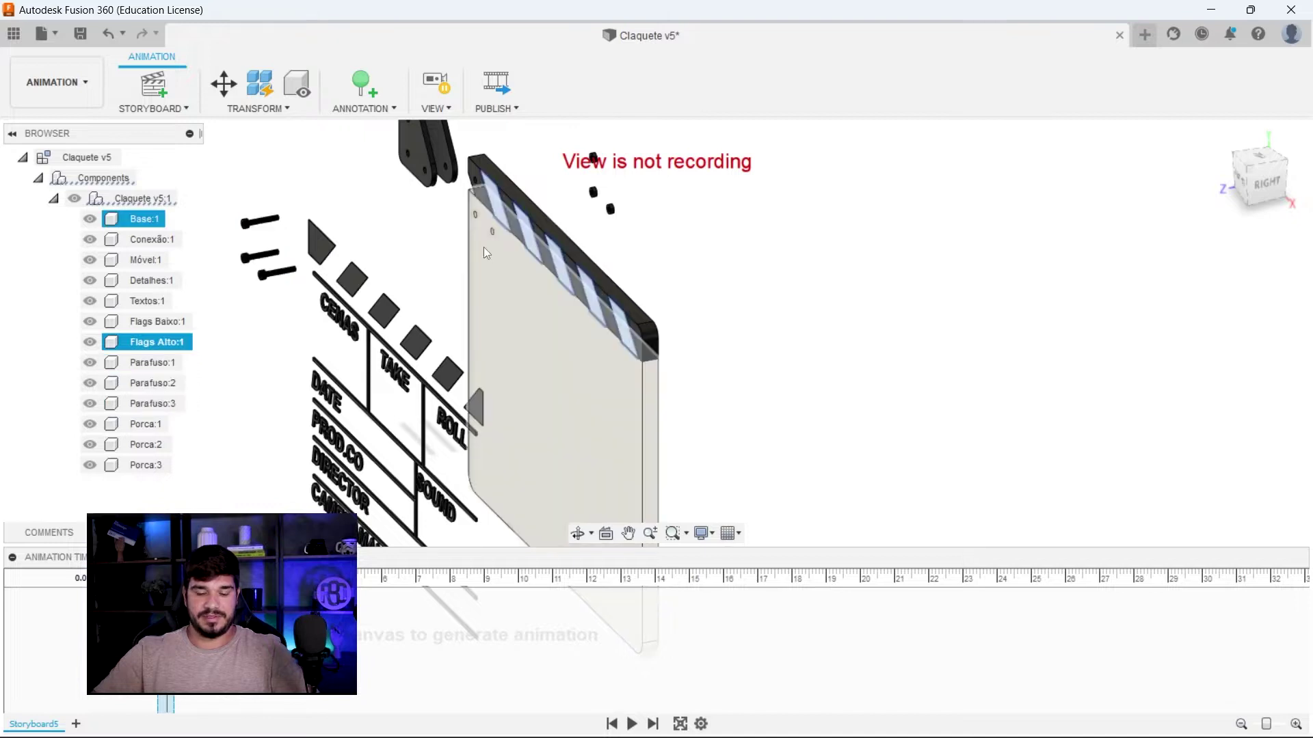
key("m")
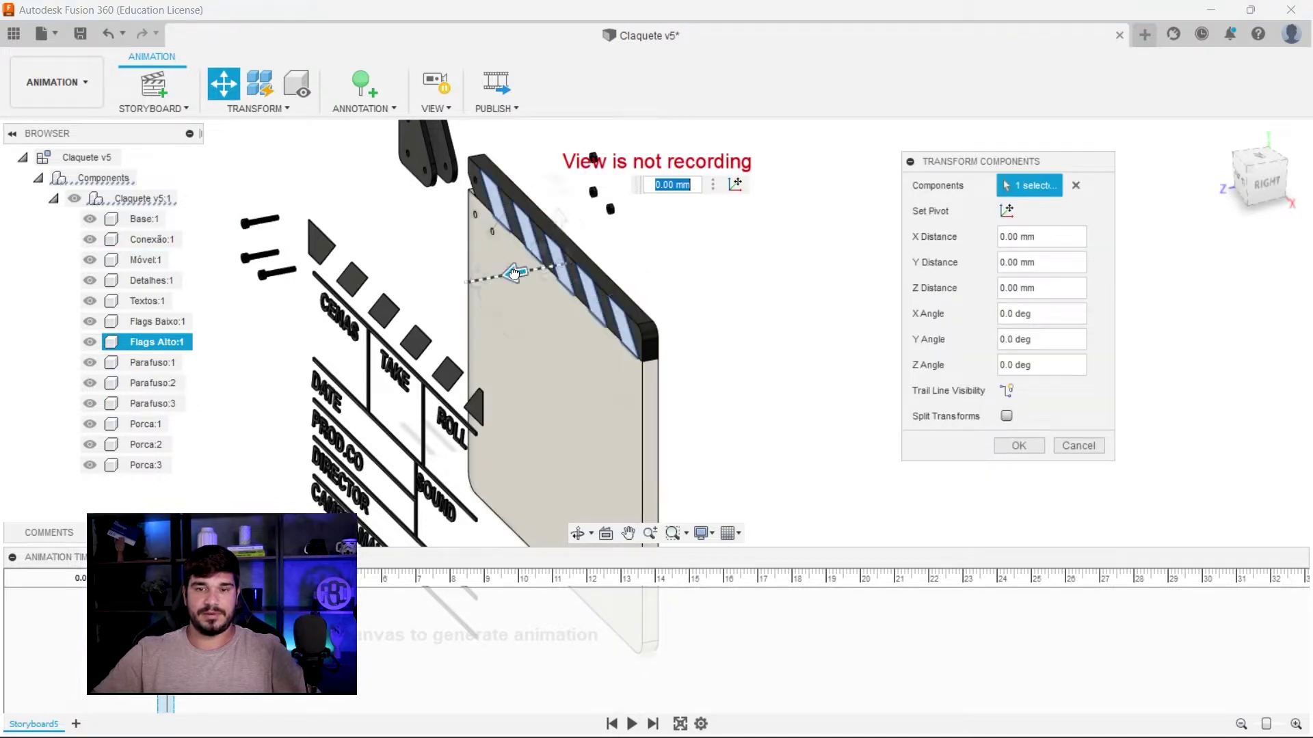
left_click_drag(518, 271, 353, 284)
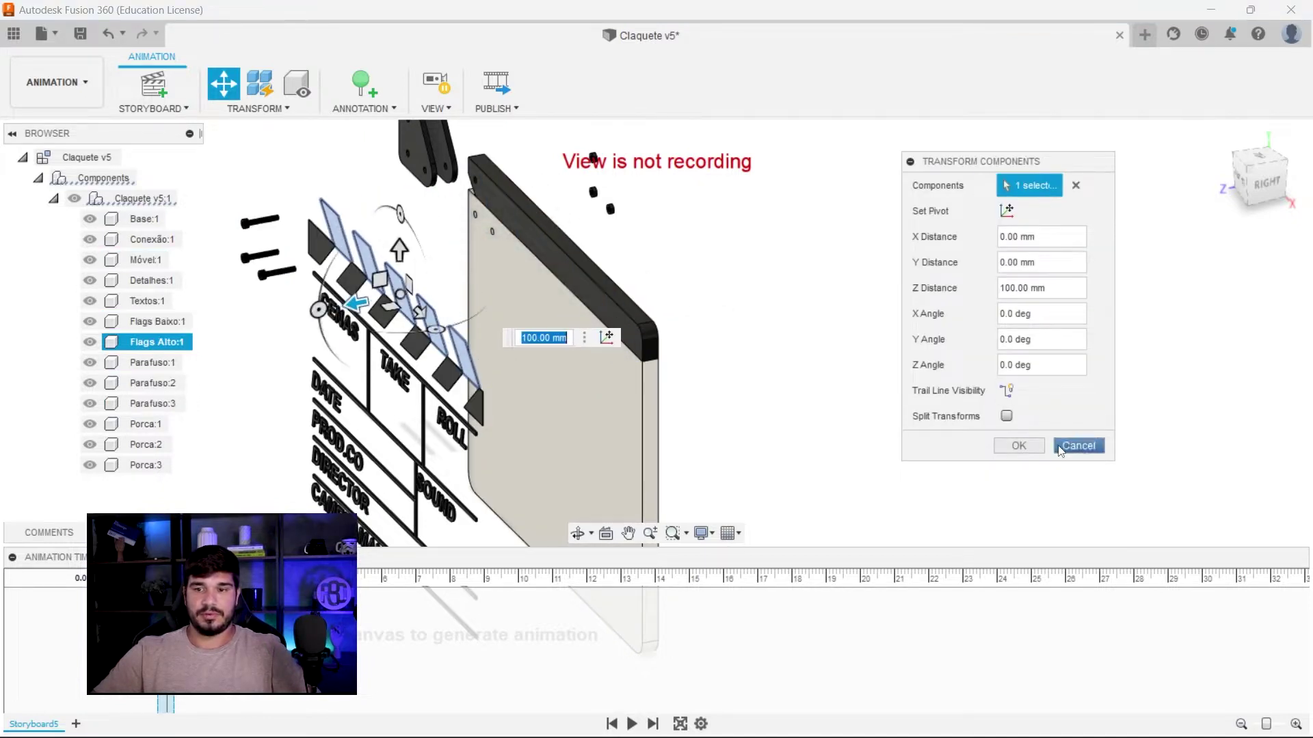
left_click(1019, 446)
left_click(596, 273)
mouse_move(722, 268)
middle_mouse_down("shift")
mouse_move(832, 266)
mouse_move(773, 221)
mouse_move(789, 251)
middle_mouse_up("shift")
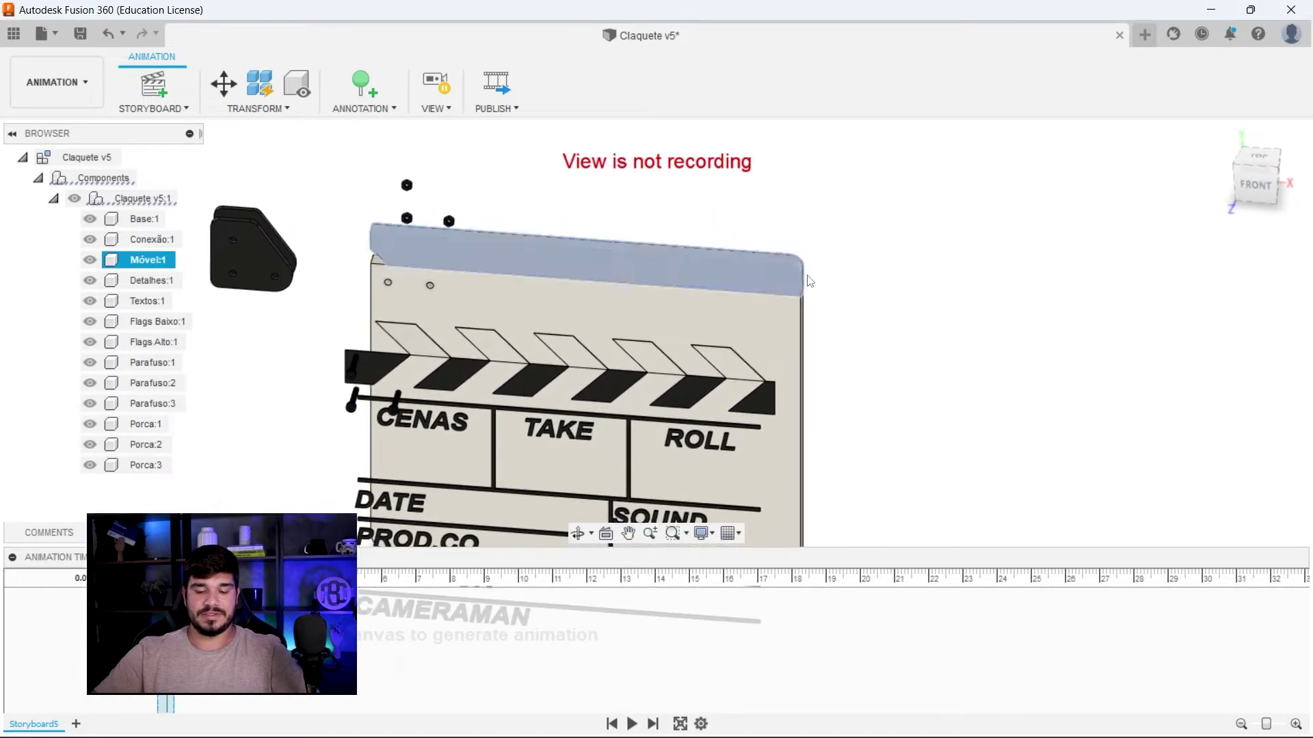
Set the Móvel lid's rotation pivot at its left-end hinge corner.
key("m")
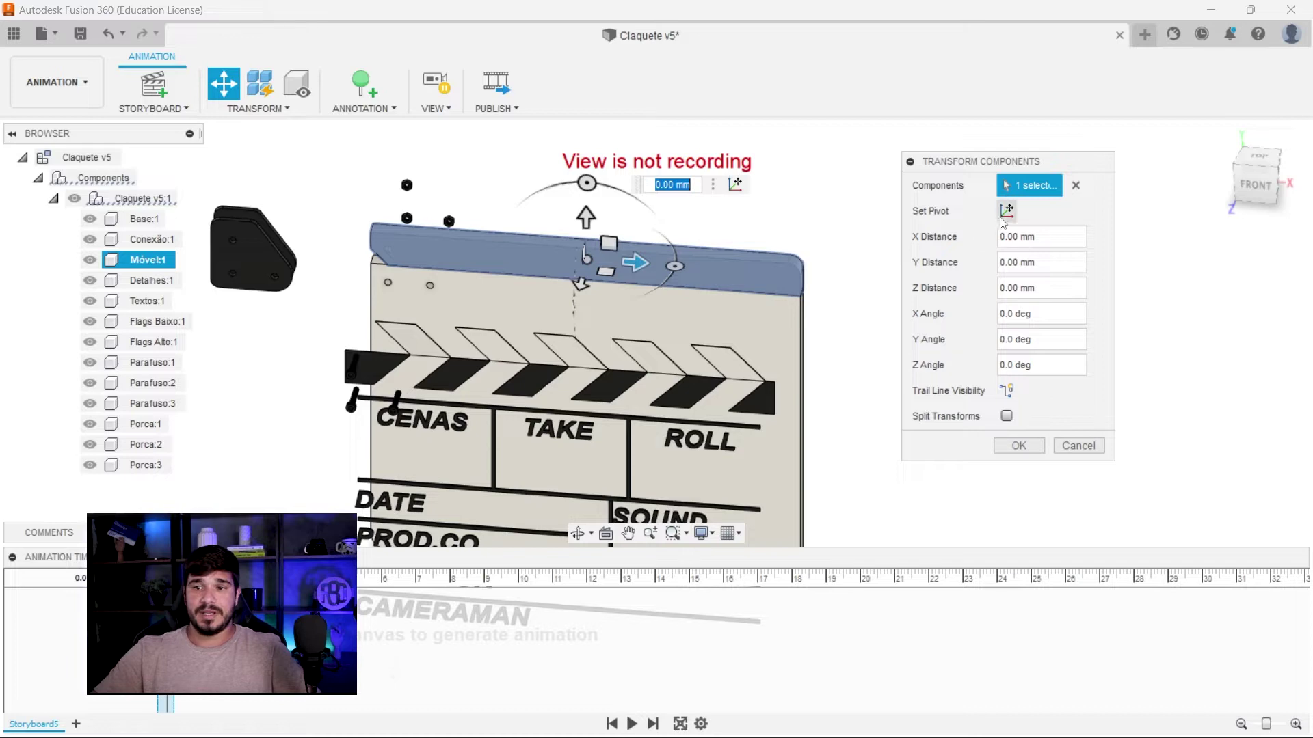
left_click_drag(587, 182, 491, 183)
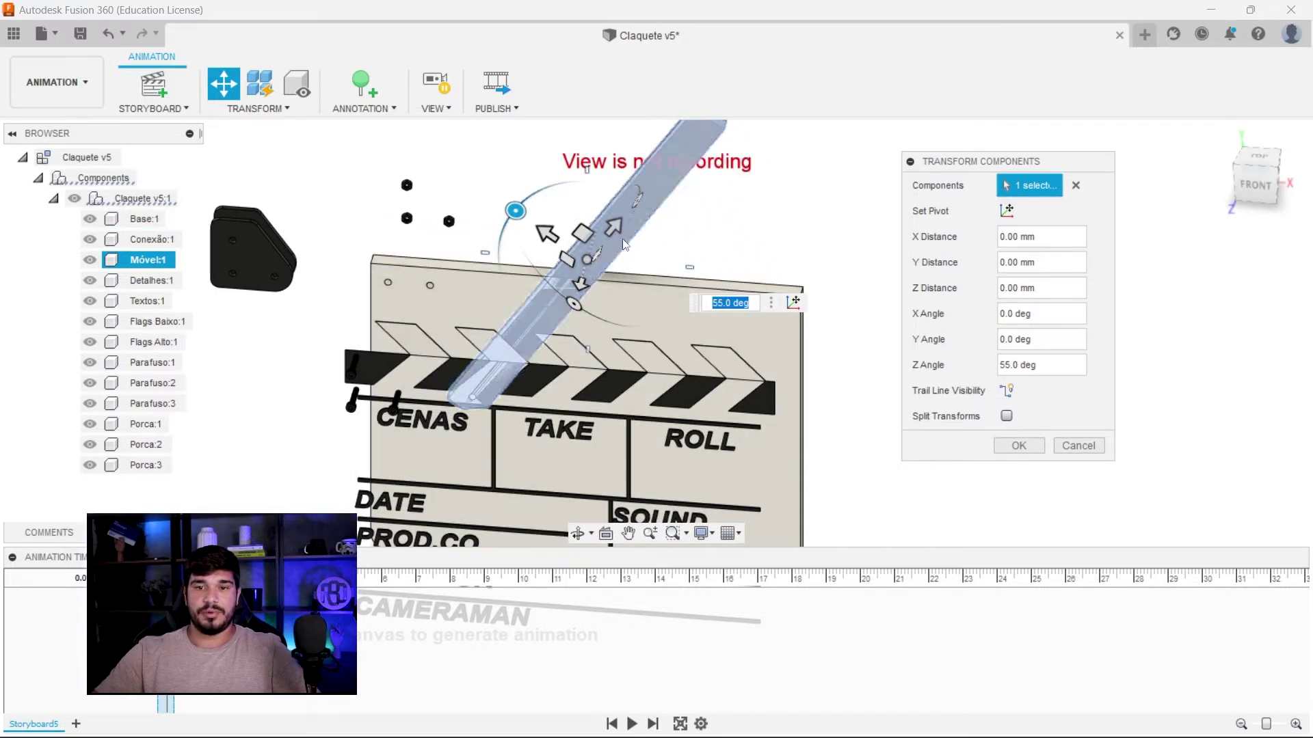
mouse_move(491, 184)
left_mouse_down()
mouse_move(554, 205)
mouse_move(586, 183)
left_mouse_up()
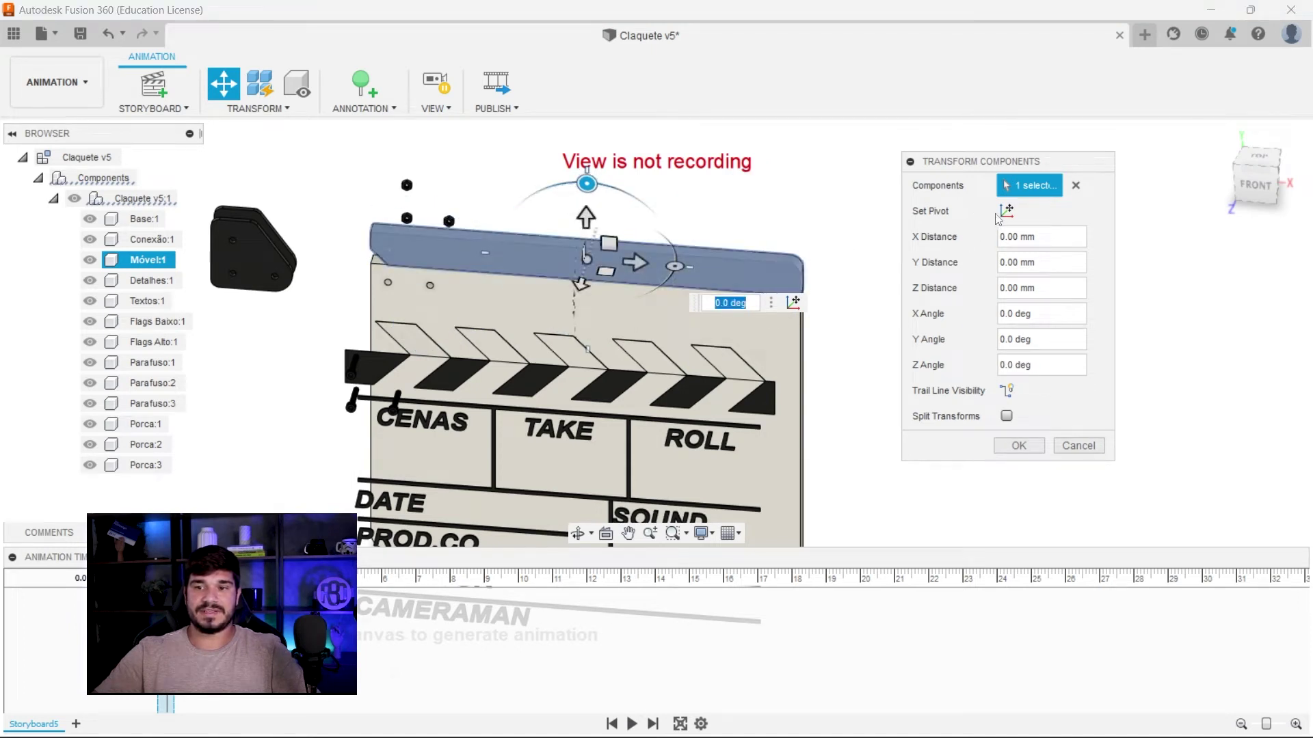
left_click(1006, 211)
left_click_drag(586, 258, 393, 250)
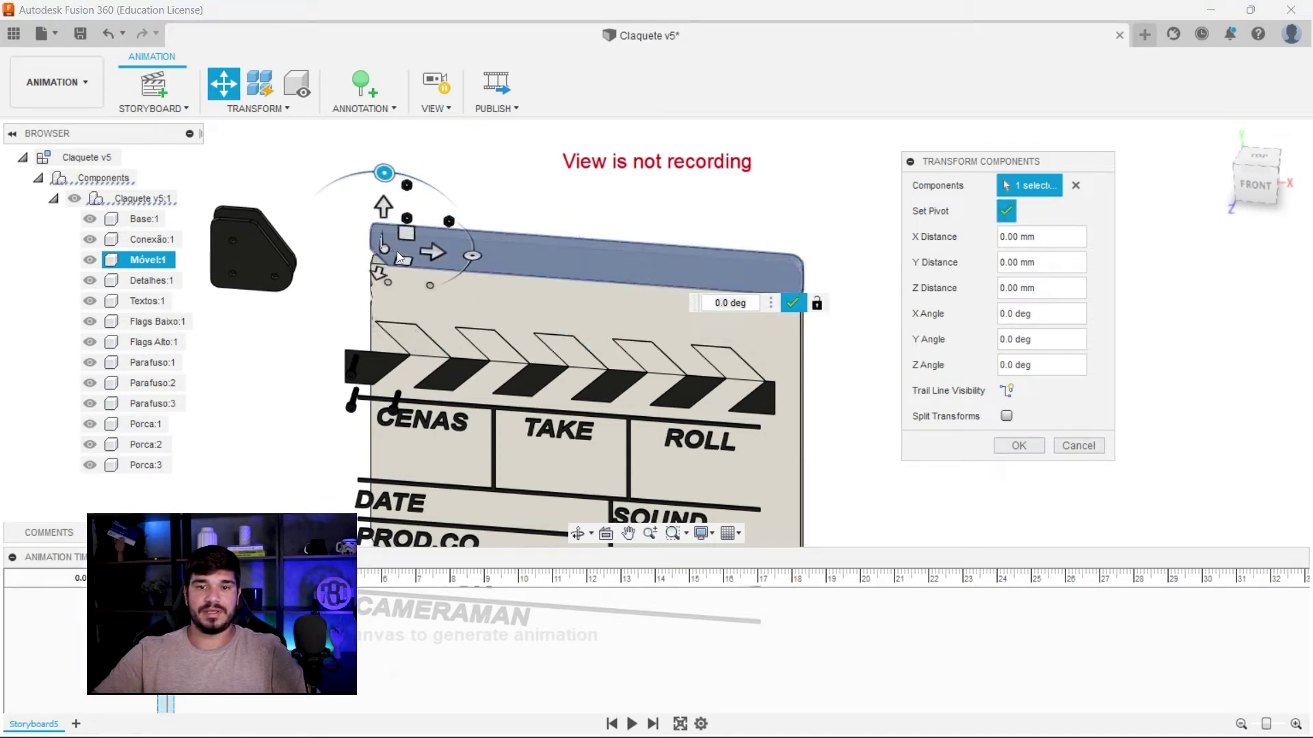
scroll(399, 257, "up", 3)
scroll(380, 258, "up", 1)
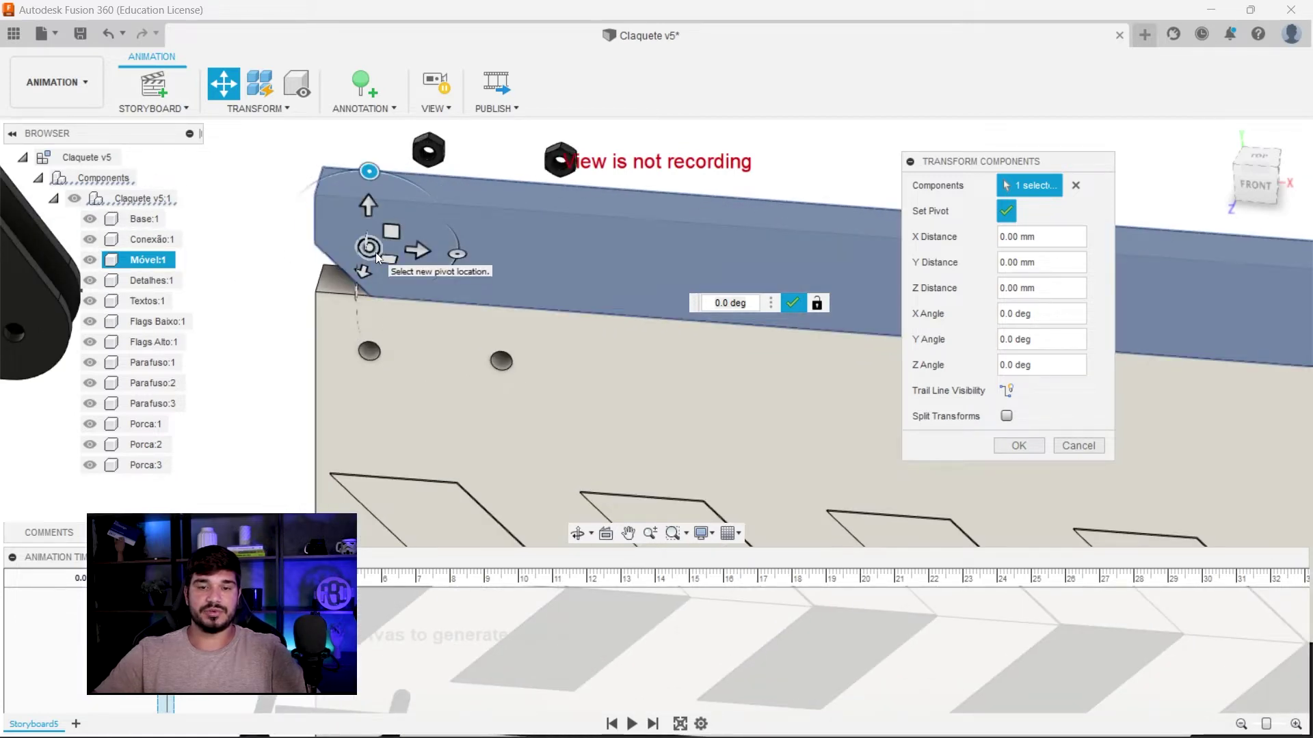
scroll(533, 253, "down", 3)
mouse_move(462, 168)
left_mouse_down()
mouse_move(411, 171)
mouse_move(465, 187)
left_mouse_up()
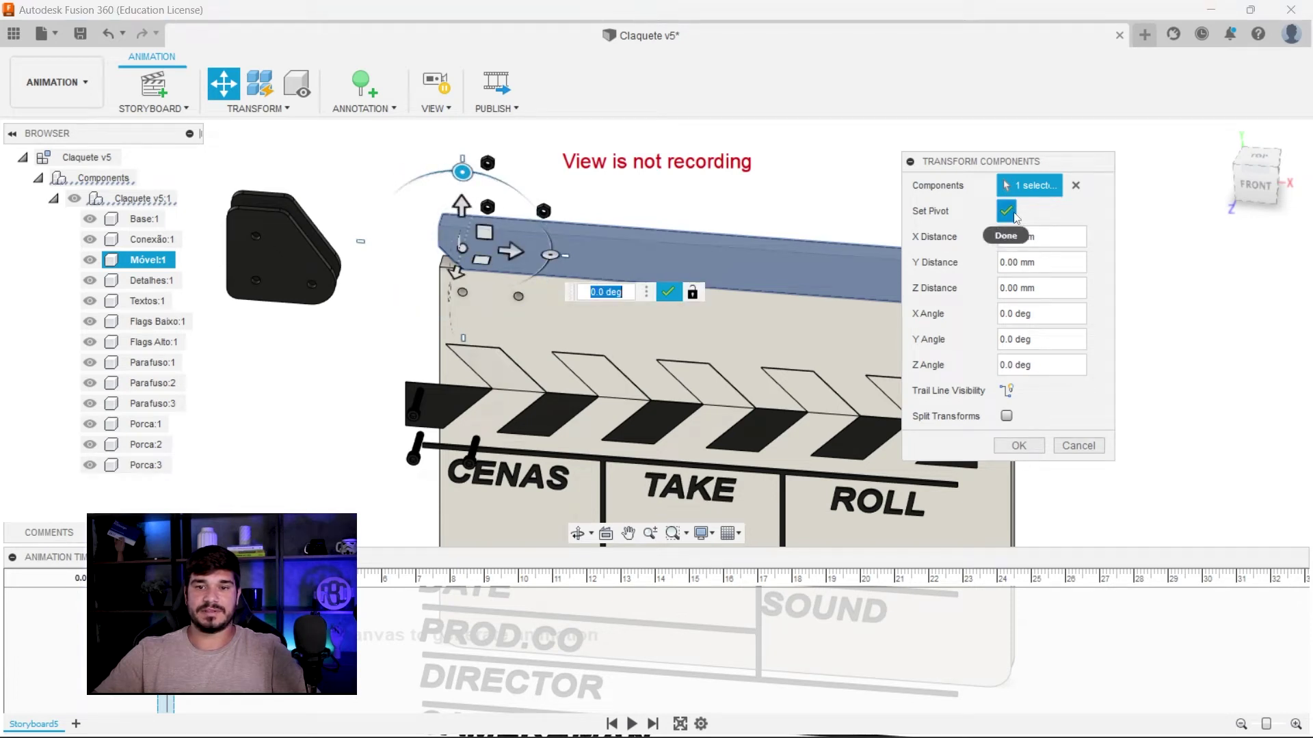
left_click(1006, 211)
Rotate the Móvel lid 90° about Z around the new pivot.
middle_click_drag(478, 205, 462, 263)
left_click_drag(446, 229, 363, 226)
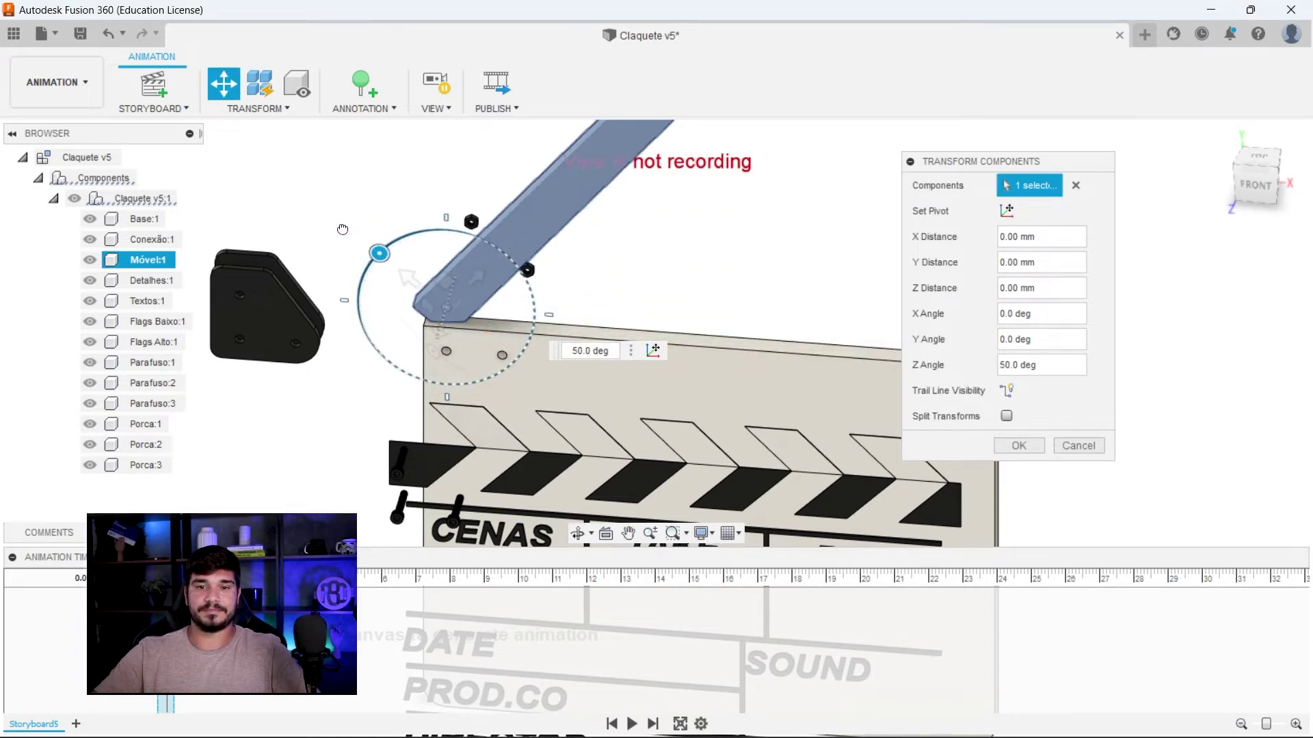
left_click_drag(343, 229, 193, 287)
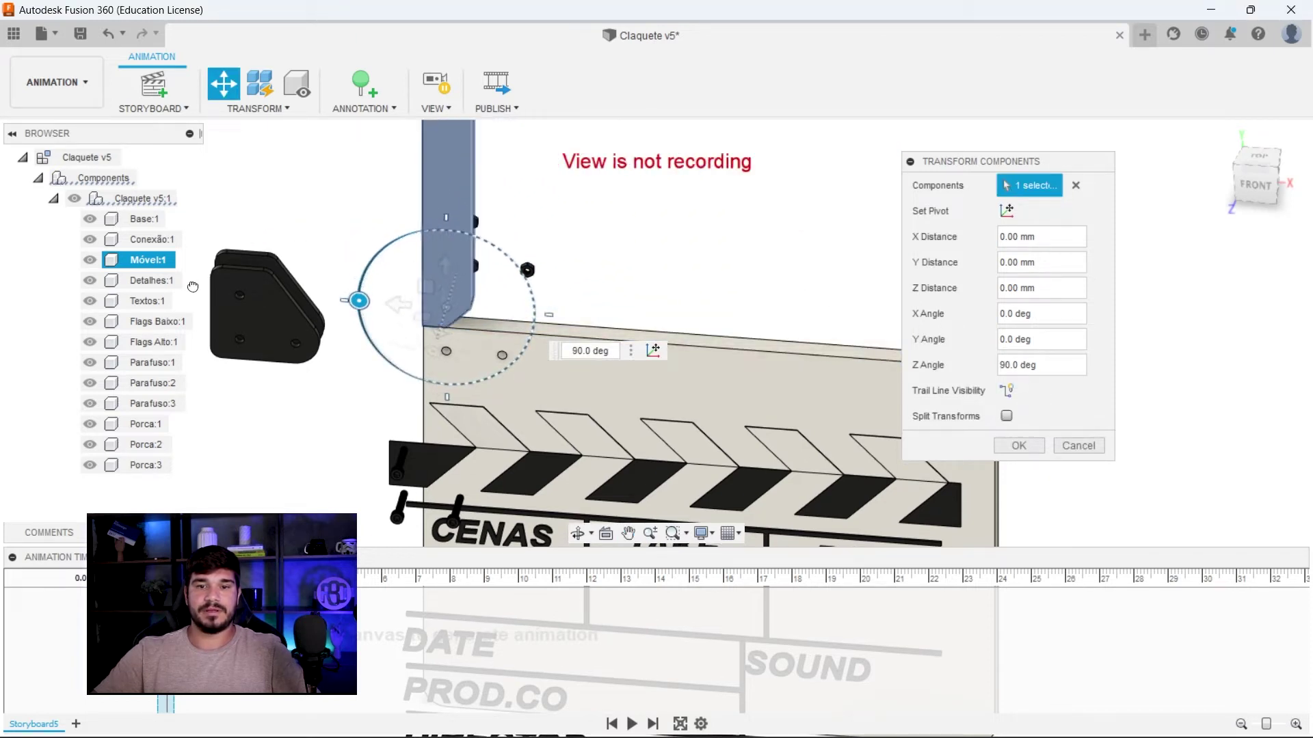
scroll(383, 300, "down", 3)
scroll(451, 294, "down", 2)
mouse_move(454, 294)
middle_mouse_down("shift")
mouse_move(608, 312)
mouse_move(640, 300)
middle_mouse_up("shift")
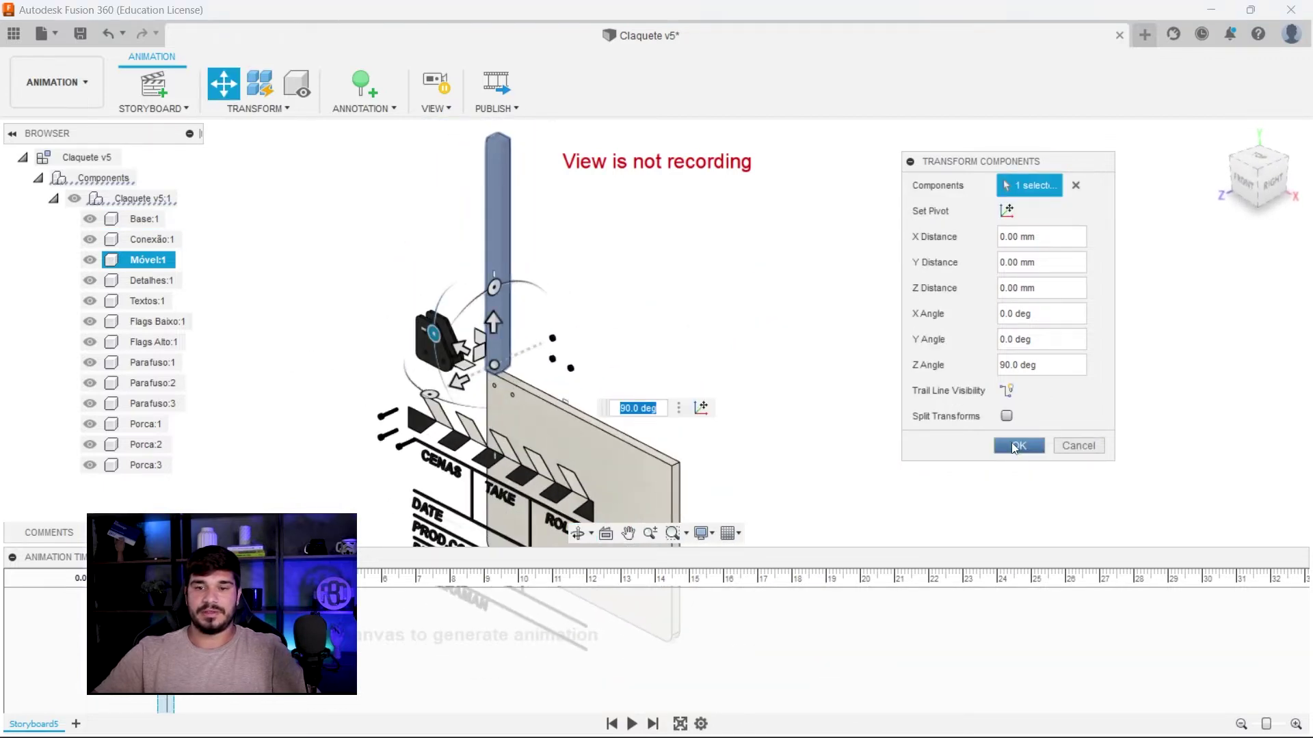
left_click(1015, 448)
middle_click_drag(616, 419, 579, 308)
mouse_move(725, 338)
middle_mouse_down()
mouse_move(630, 311)
mouse_move(624, 268)
middle_mouse_up()
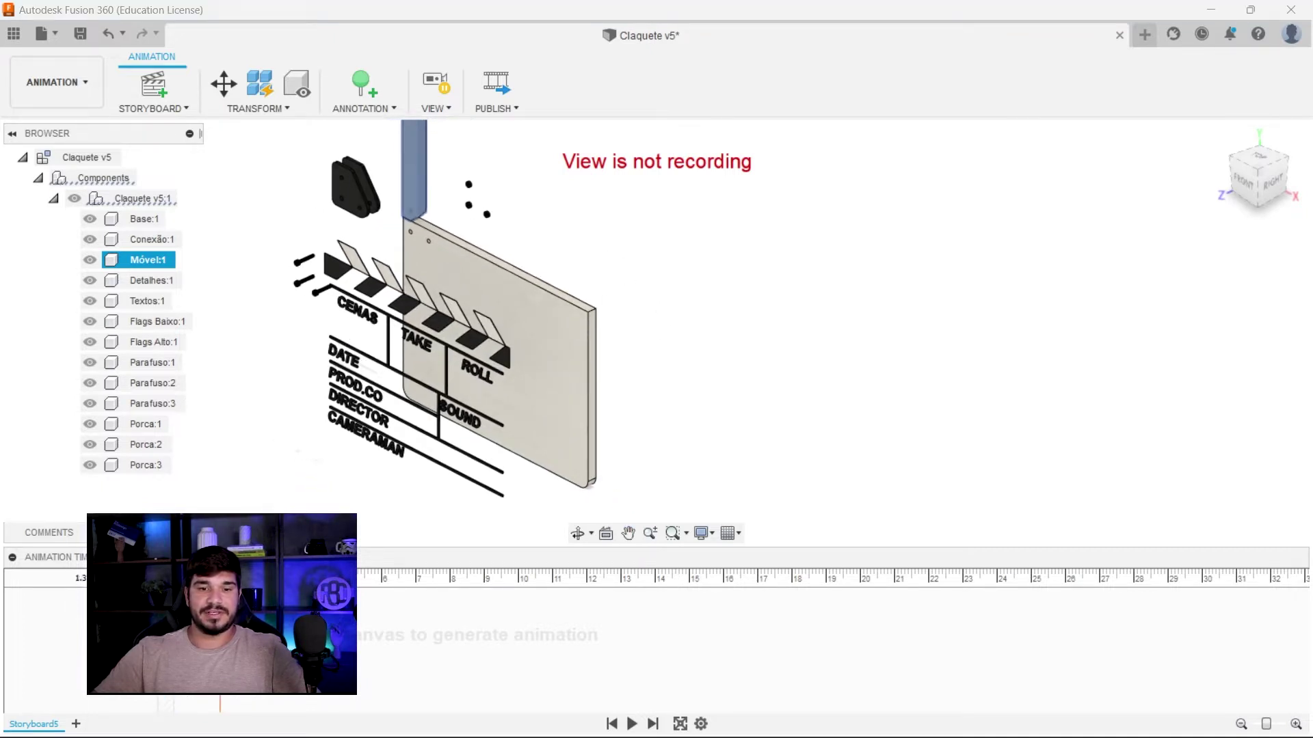
Slide the Textos:1 lettering -100 mm along Z back onto the board.
mouse_move(662, 357)
middle_mouse_down("shift")
mouse_move(694, 331)
mouse_move(732, 328)
middle_mouse_up("shift")
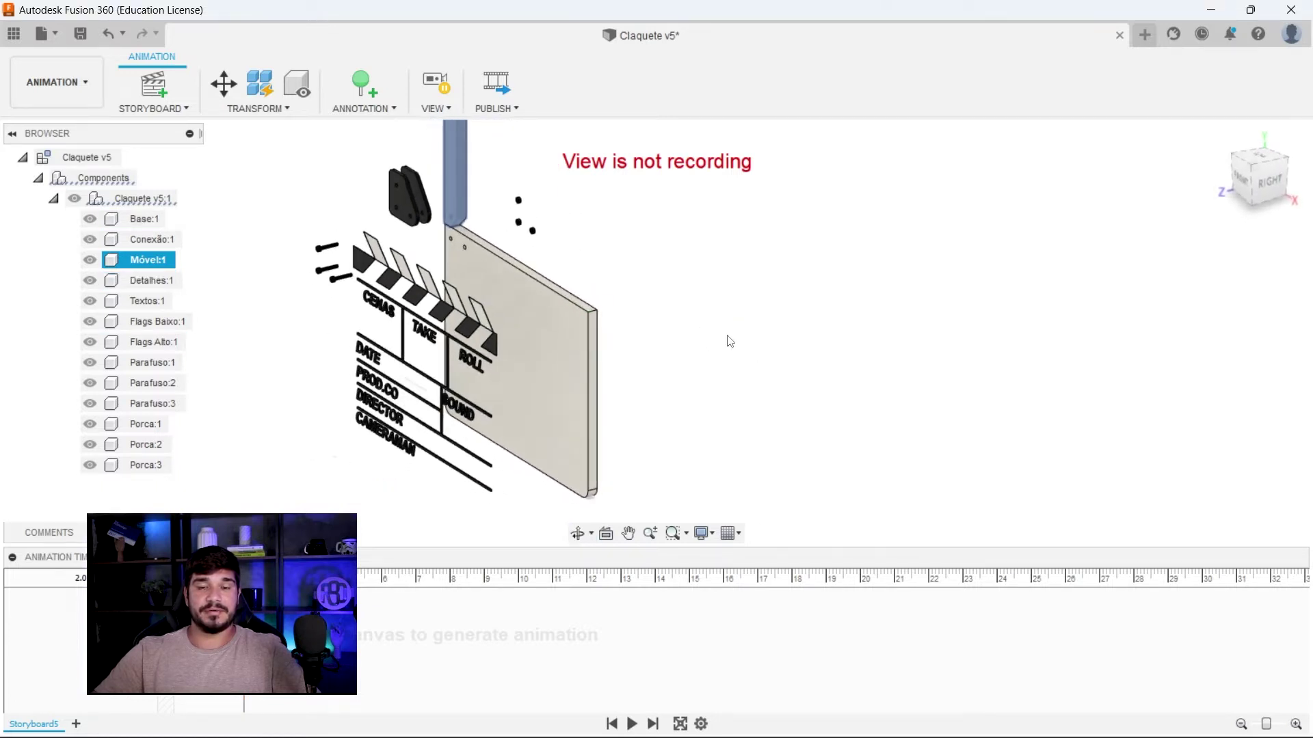
left_click(490, 274)
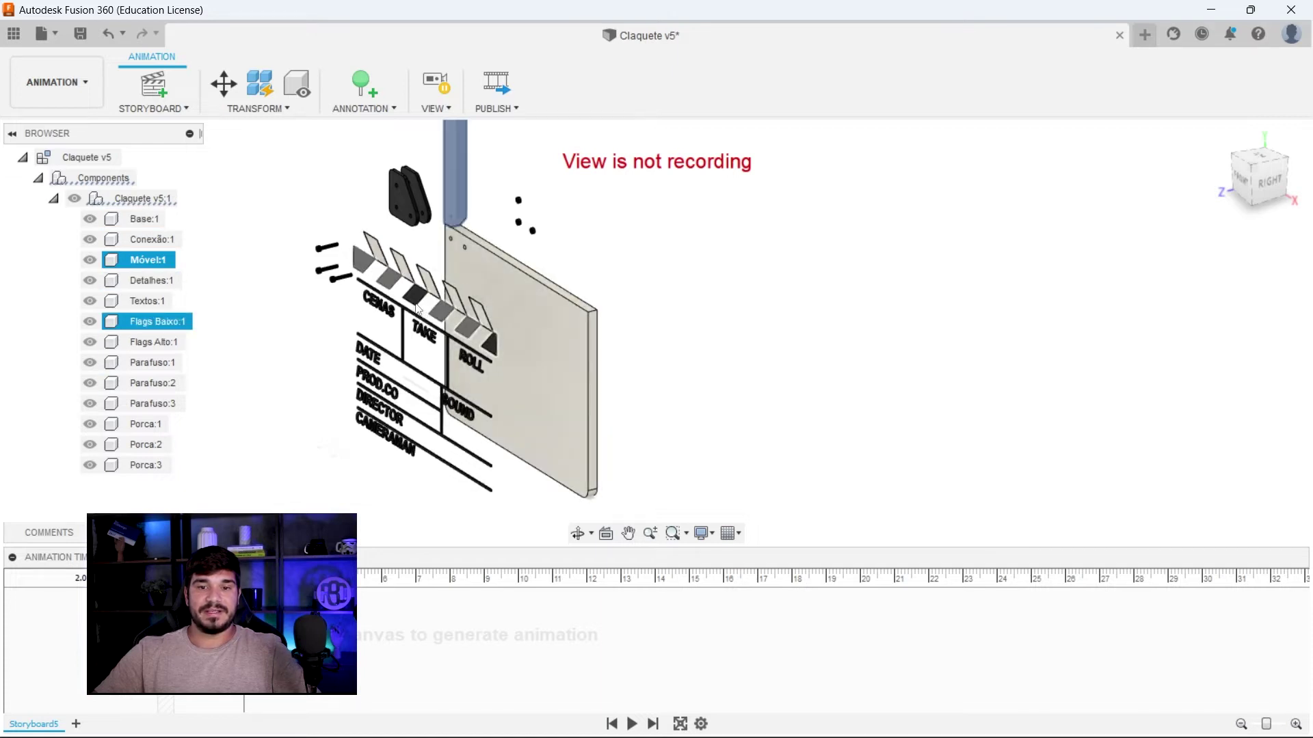
left_click(417, 333)
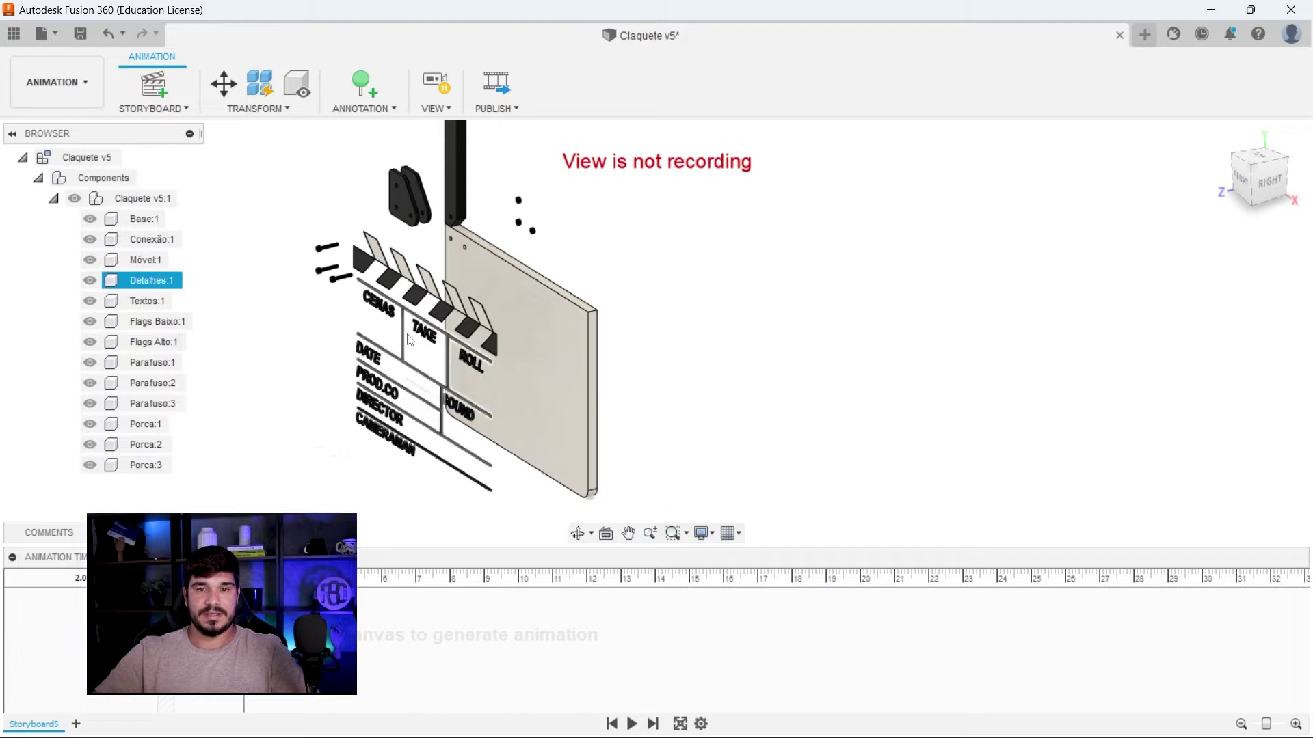
key("m")
left_click_drag(324, 431, 371, 443)
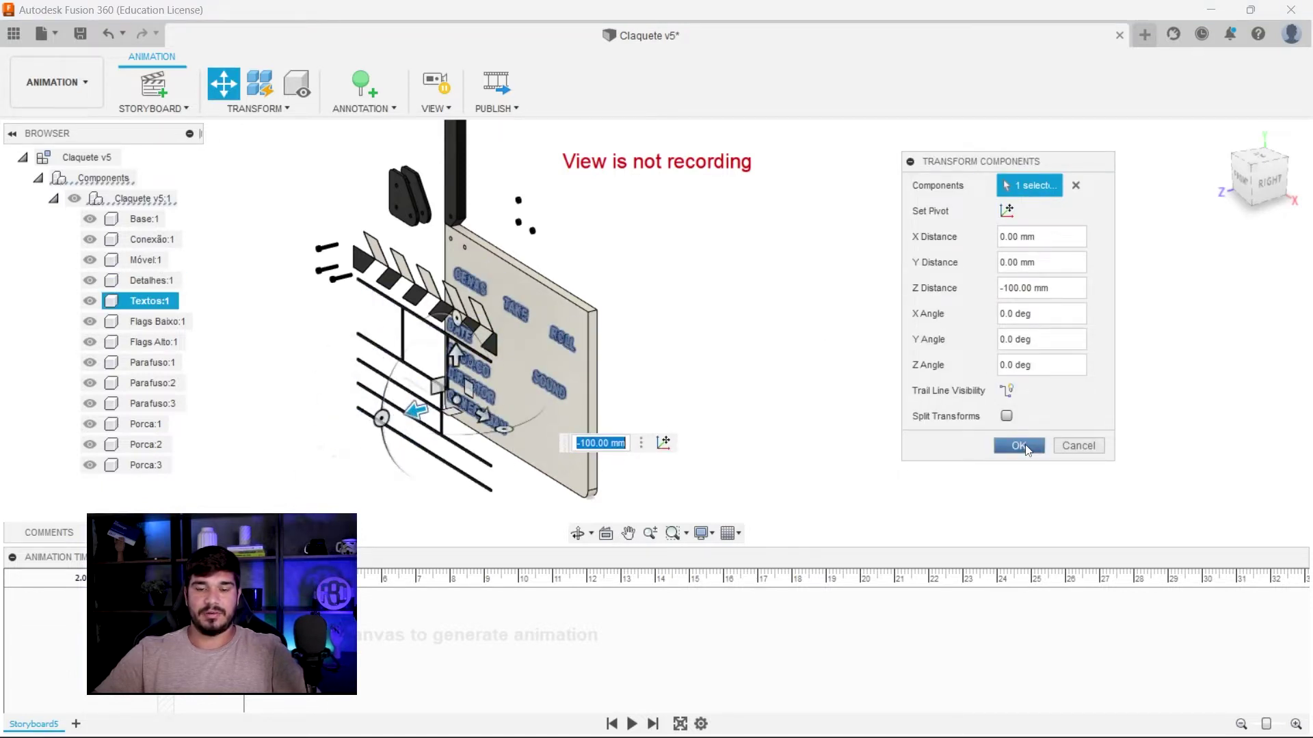
left_click(1019, 446)
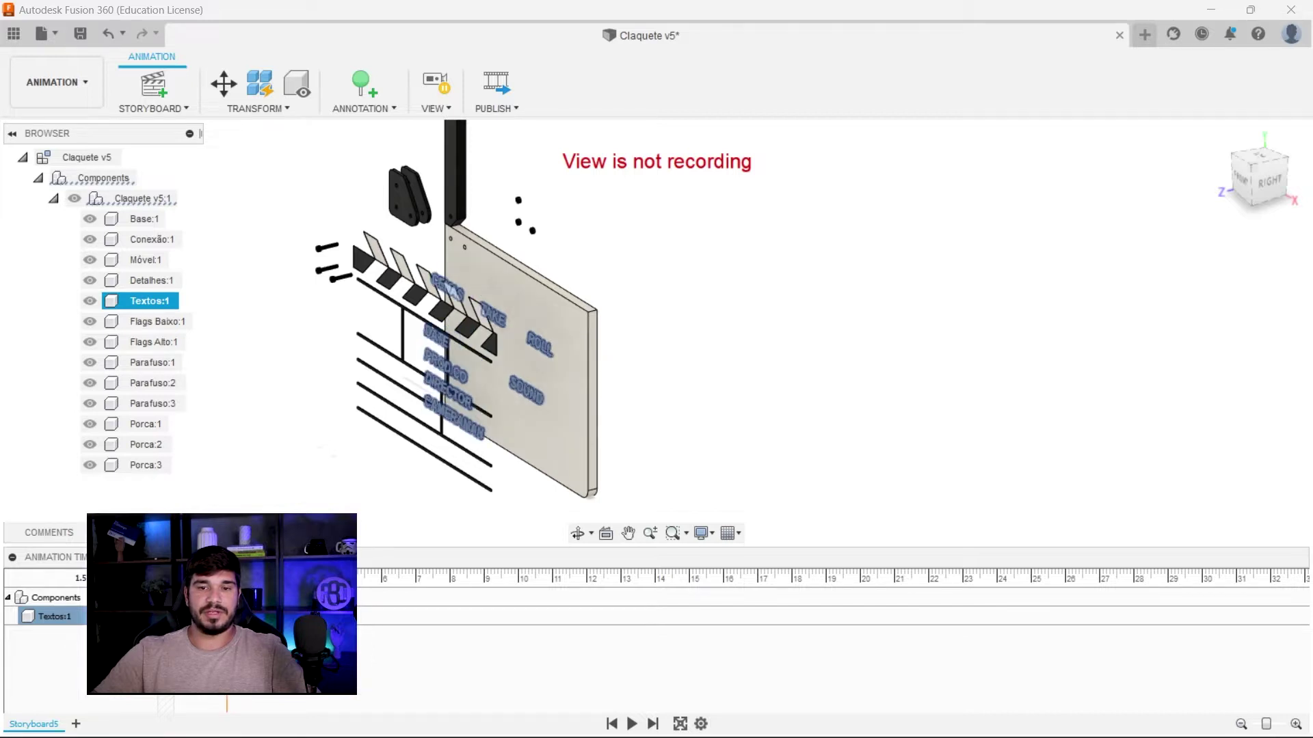
middle_click_drag(358, 537, 445, 395, "shift")
left_click(380, 283, "ctrl")
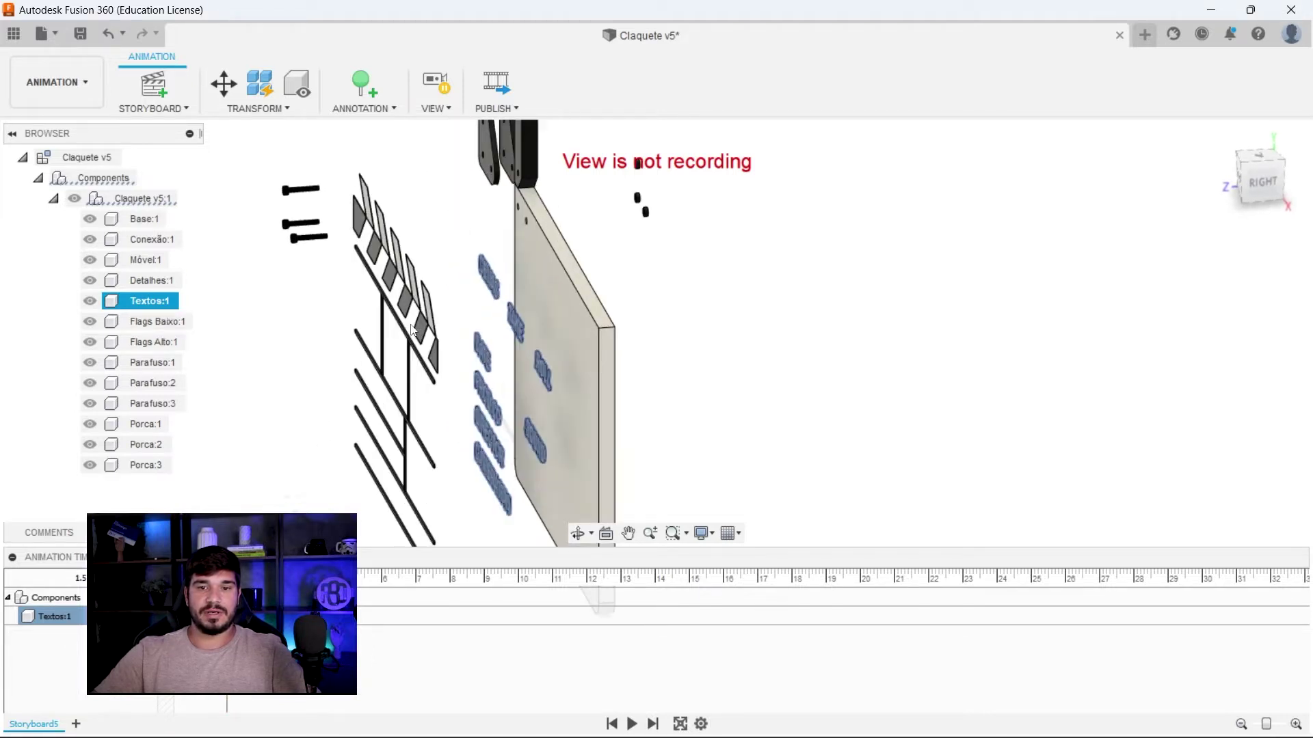
key("m")
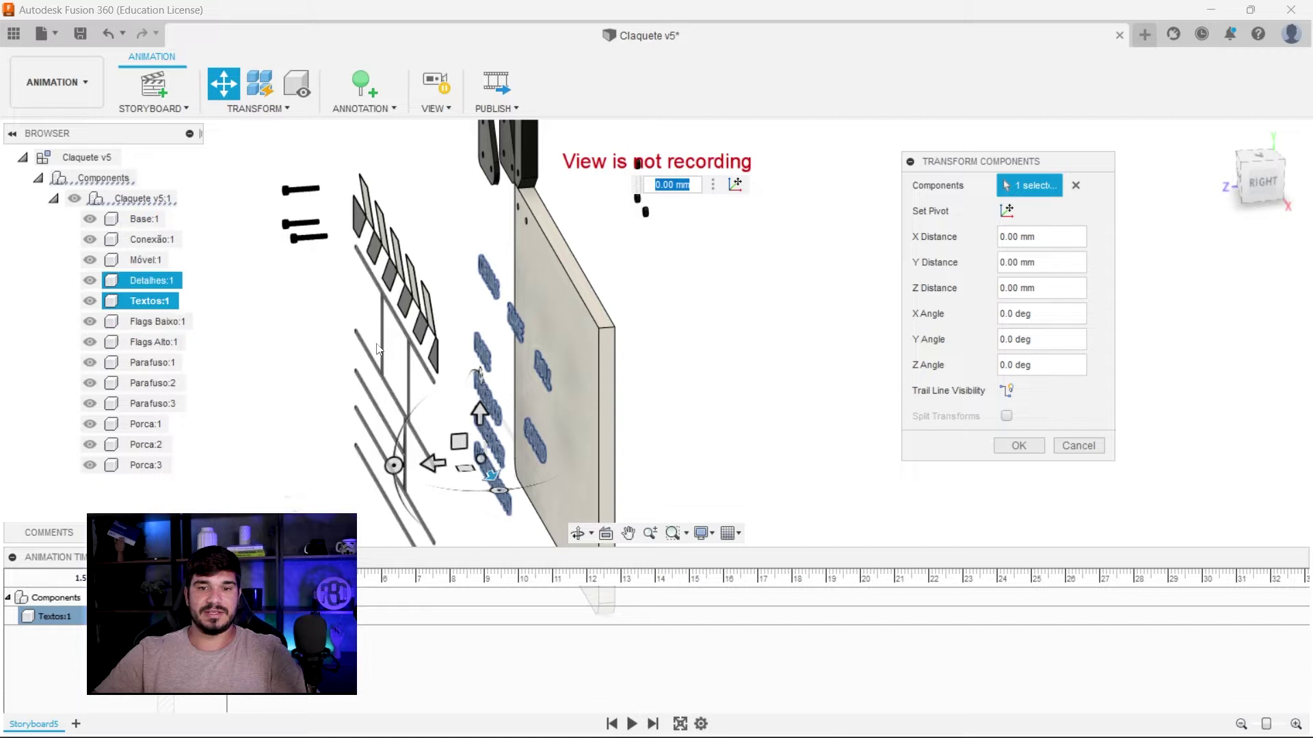
Move the Detalhes:1 lines -100 mm along Z and return to an angled view.
left_click(393, 321)
left_click_drag(347, 399, 506, 389)
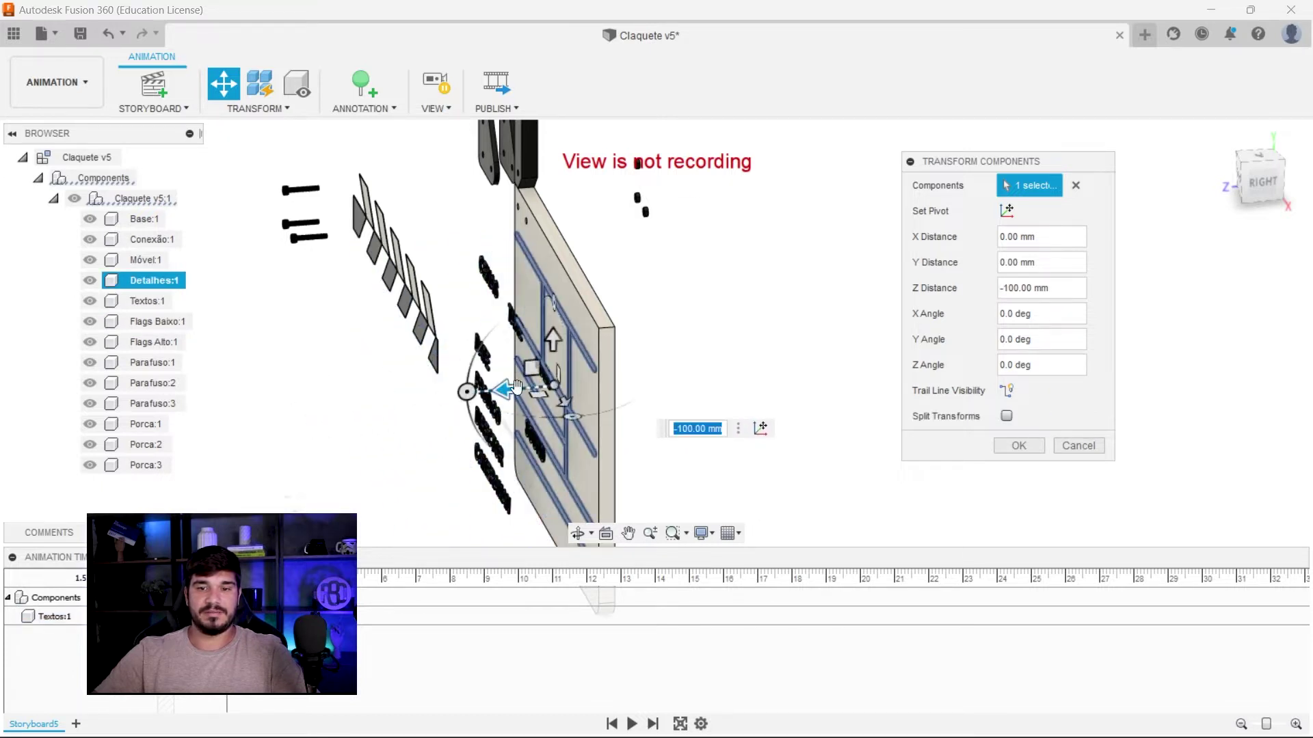
middle_click_drag(727, 366, 694, 342, "shift")
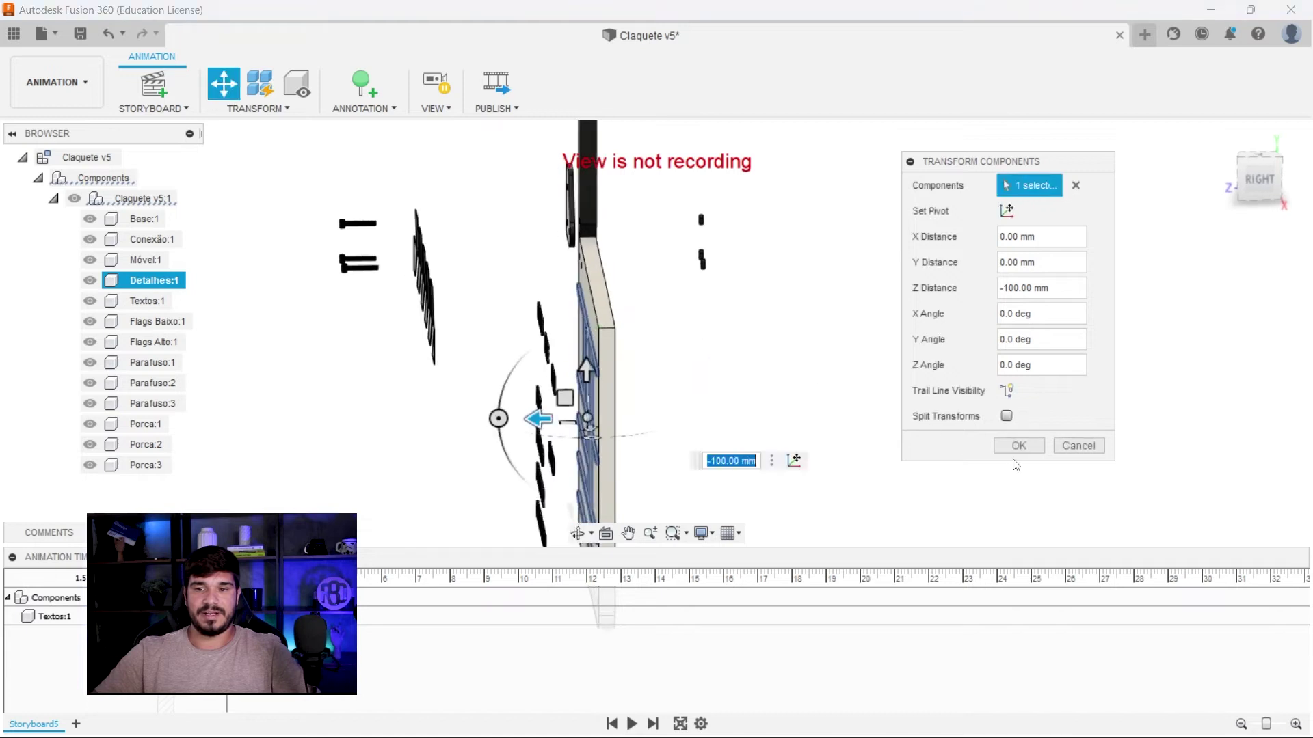
left_click(1017, 446)
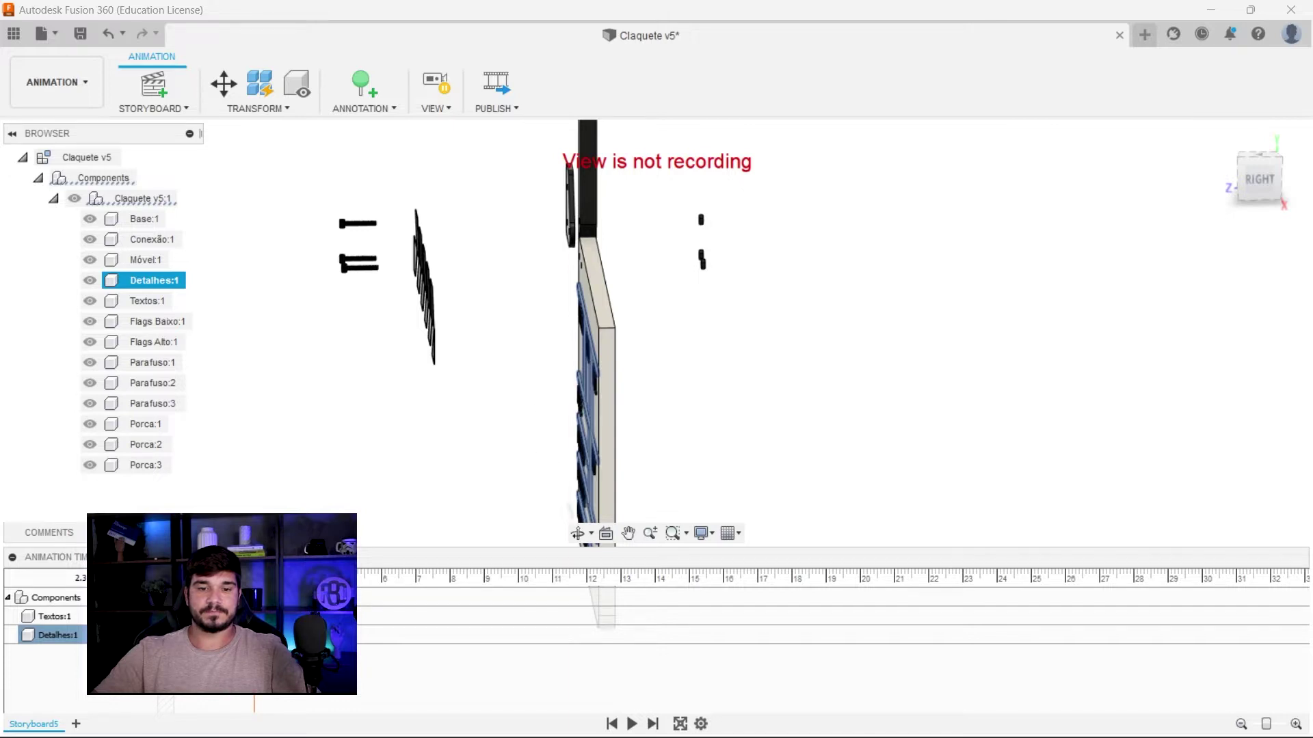
key("F6")
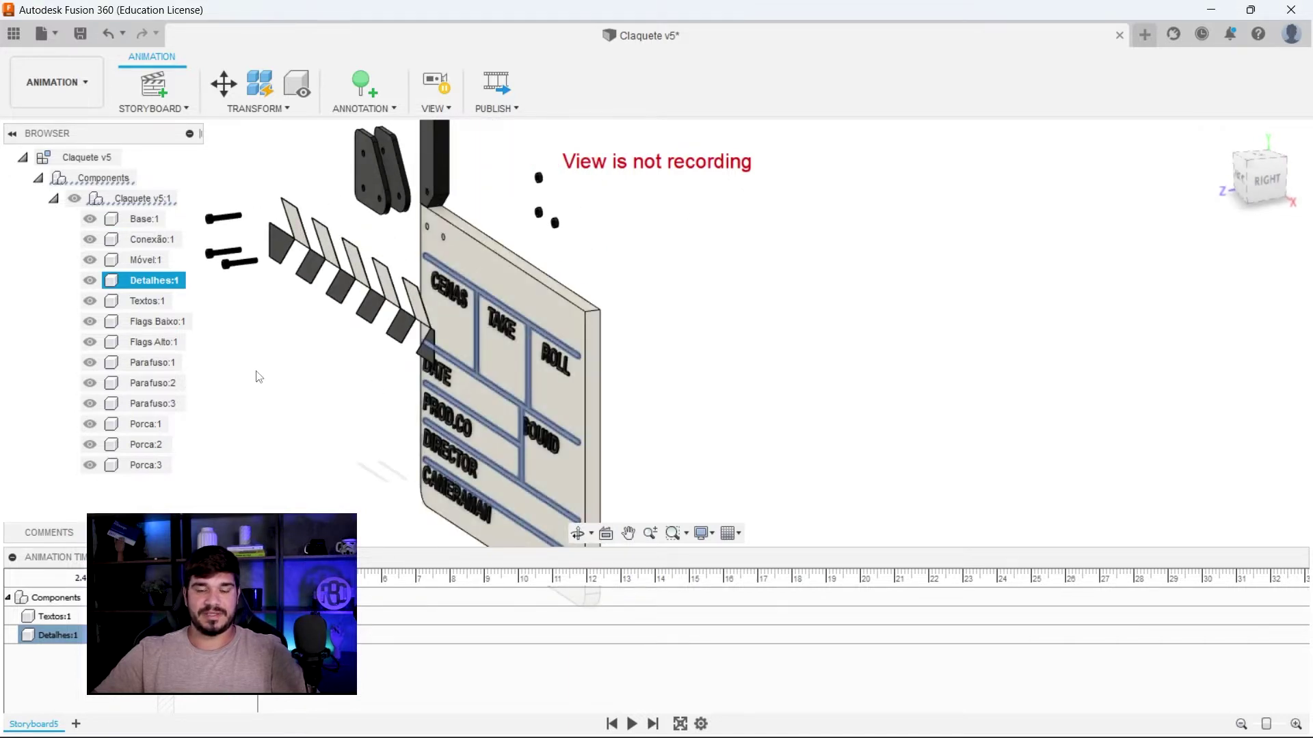
key("m")
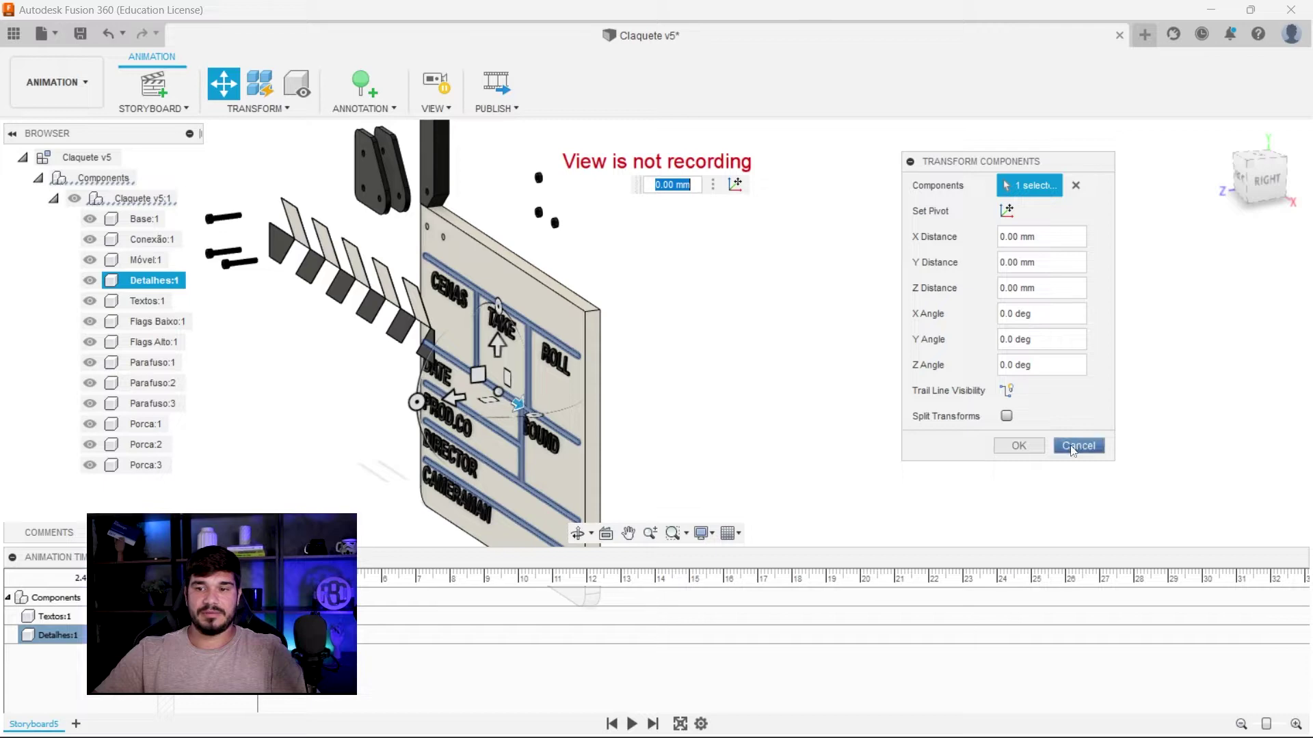
Cancel the stray move and slide Flags Baixo:1 -100 mm along Z onto the board.
left_click(1072, 446)
key("m")
left_click(373, 311)
left_click_drag(295, 295, 441, 279)
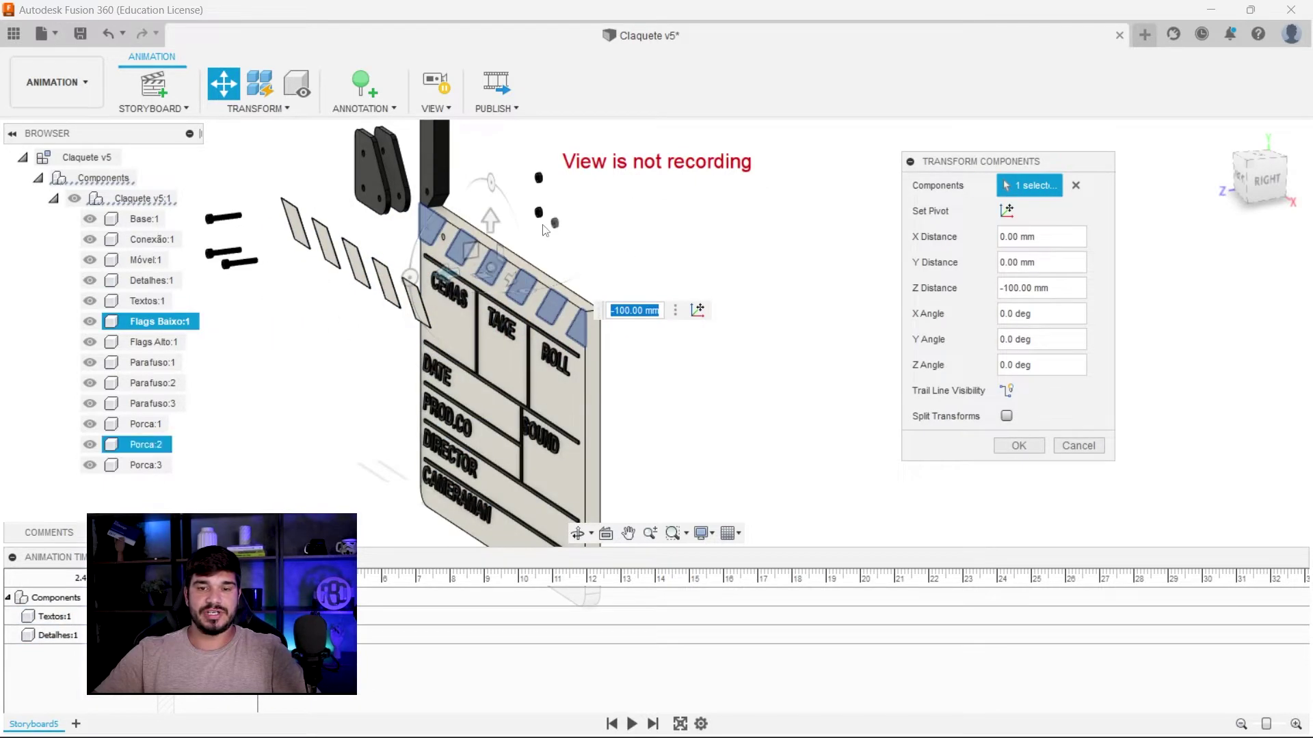
middle_click_drag(444, 246, 478, 274, "shift")
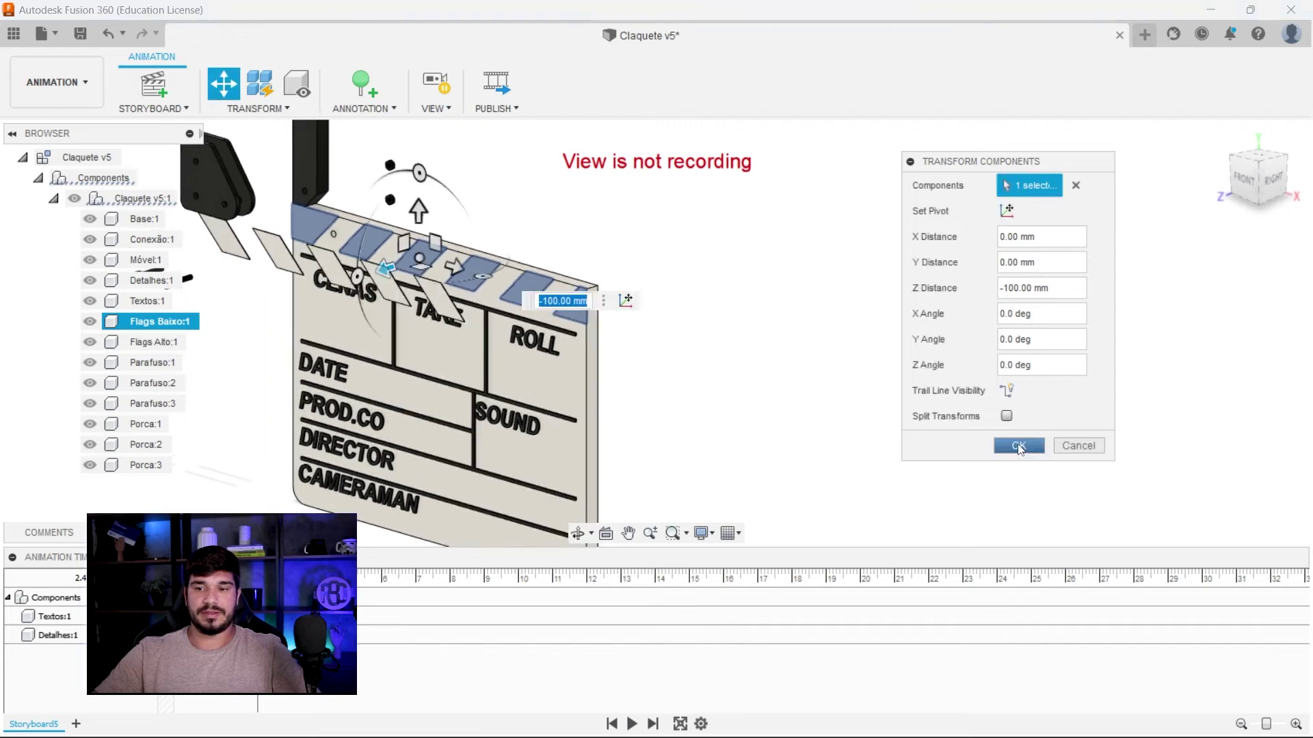
left_click(1018, 446)
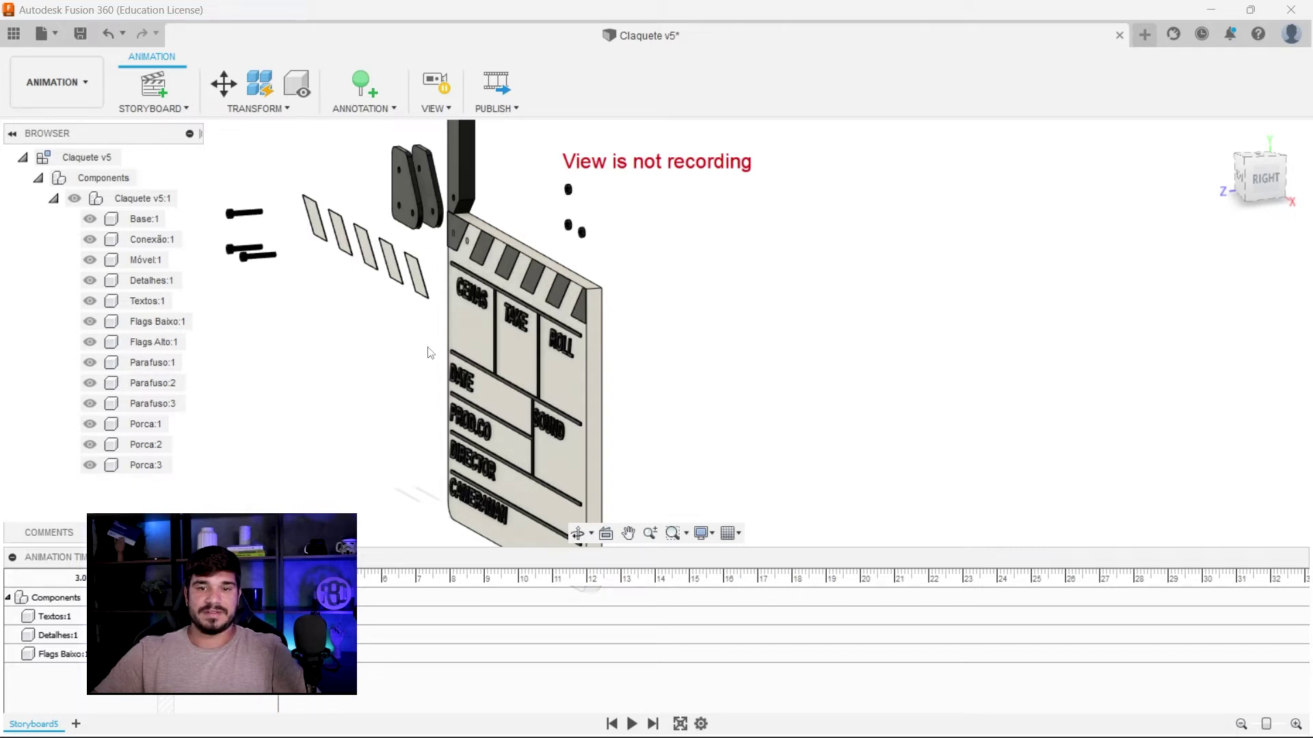
Slide the Conexão:1 hinge plate 90 mm along X back onto the corner.
middle_click_drag(431, 359, 470, 356, "shift")
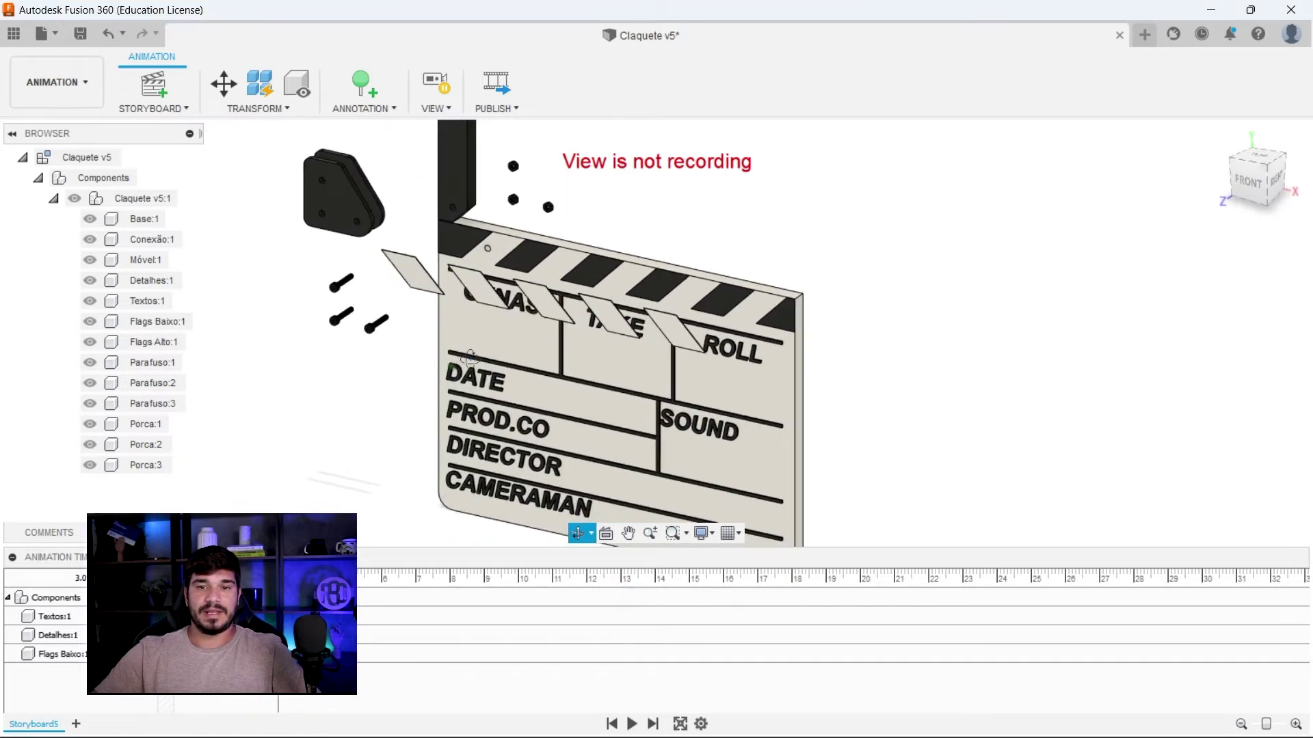
middle_click_drag(399, 257, 274, 273, "shift")
left_click(244, 268)
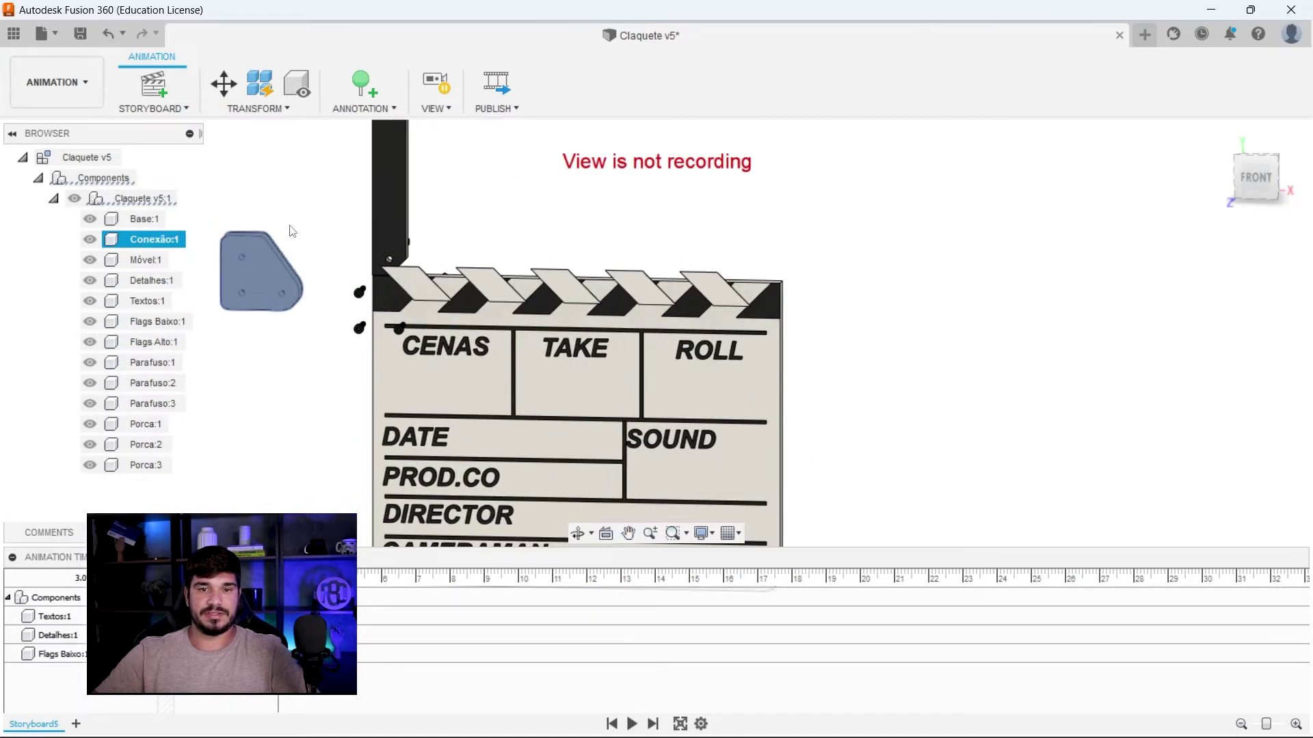
key("m")
left_click_drag(301, 276, 437, 275)
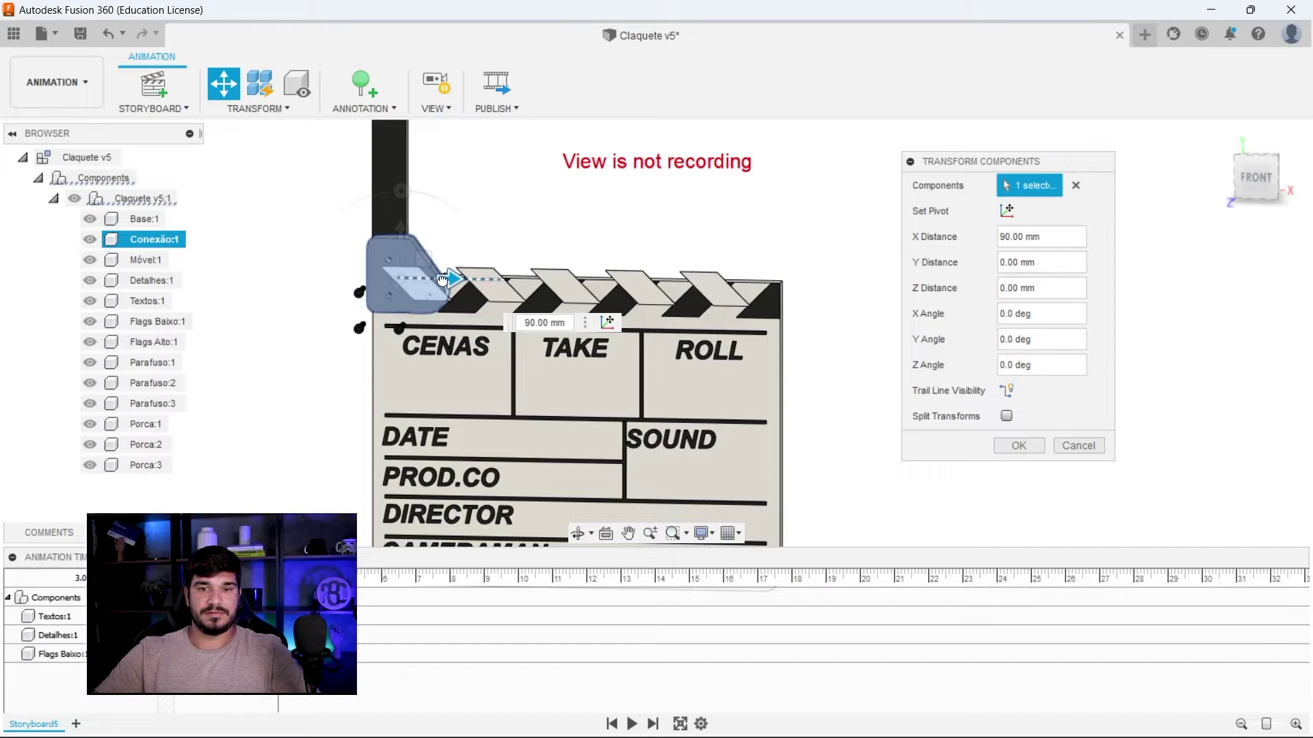
mouse_move(307, 332)
middle_mouse_down("shift")
mouse_move(259, 307)
mouse_move(293, 322)
middle_mouse_up("shift")
scroll(294, 325, "up", 1)
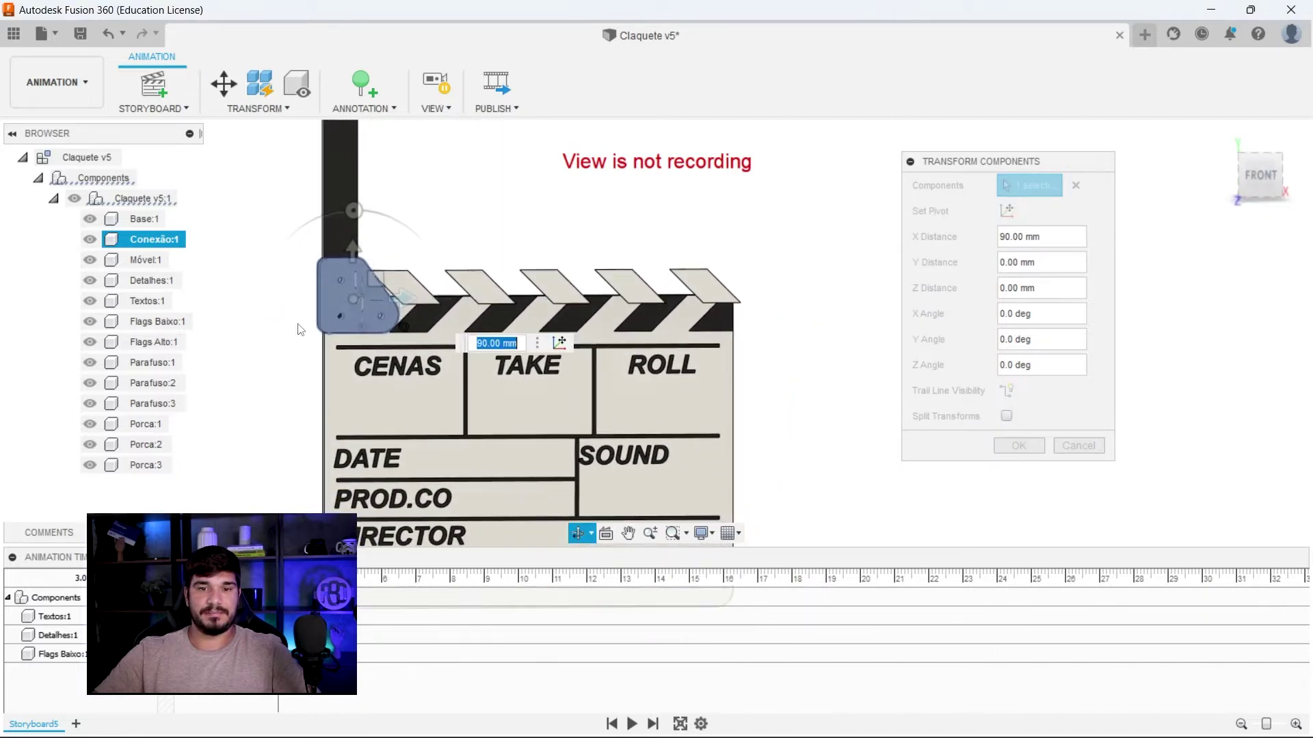
scroll(348, 321, "up", 3)
scroll(346, 338, "down", 3)
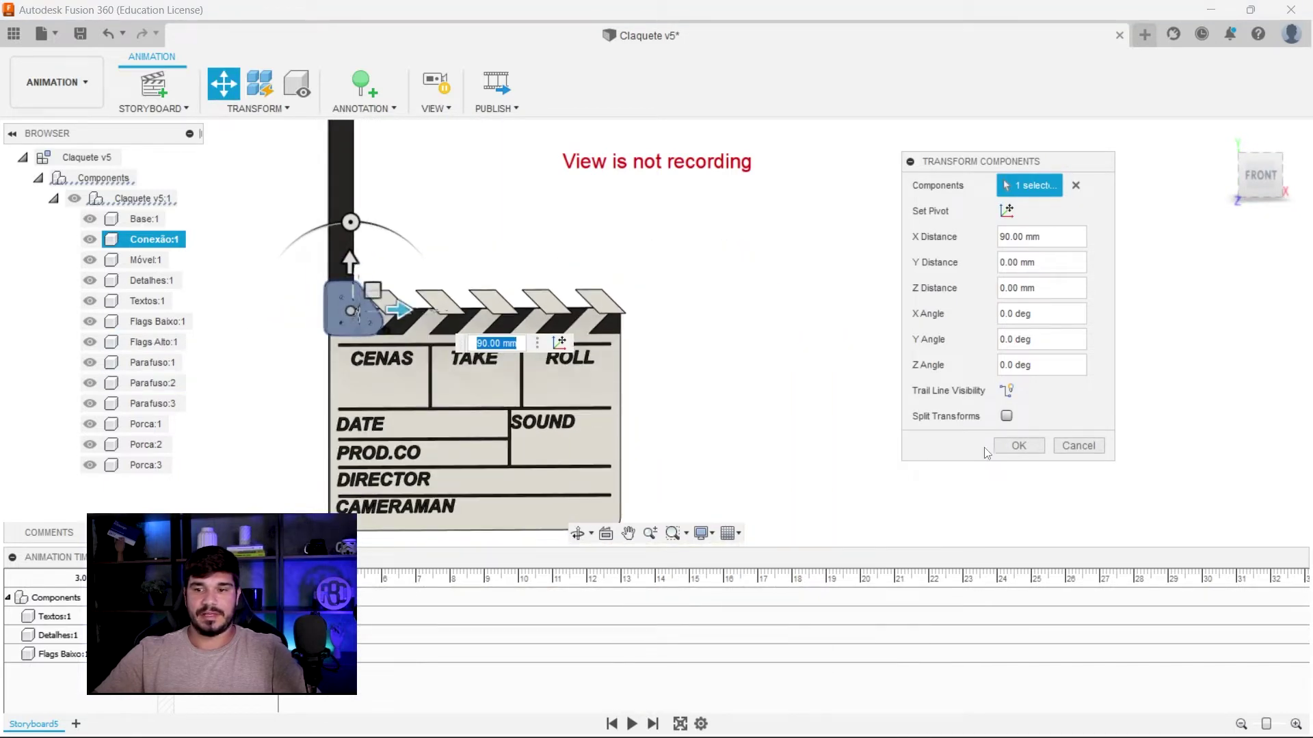
left_click(1018, 446)
middle_click_drag(1017, 449, 604, 327, "shift")
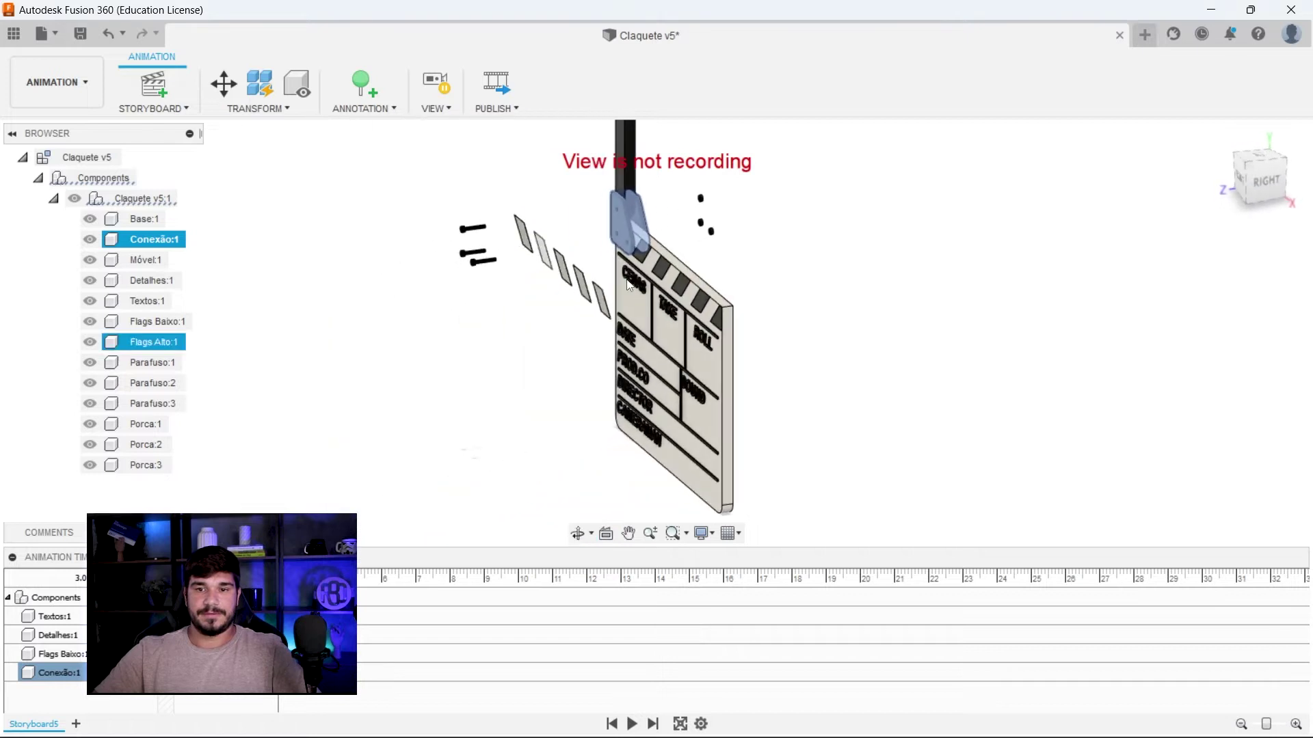
Move screws Parafuso:1–3 -140 mm along Z back into the hinge holes.
key("m")
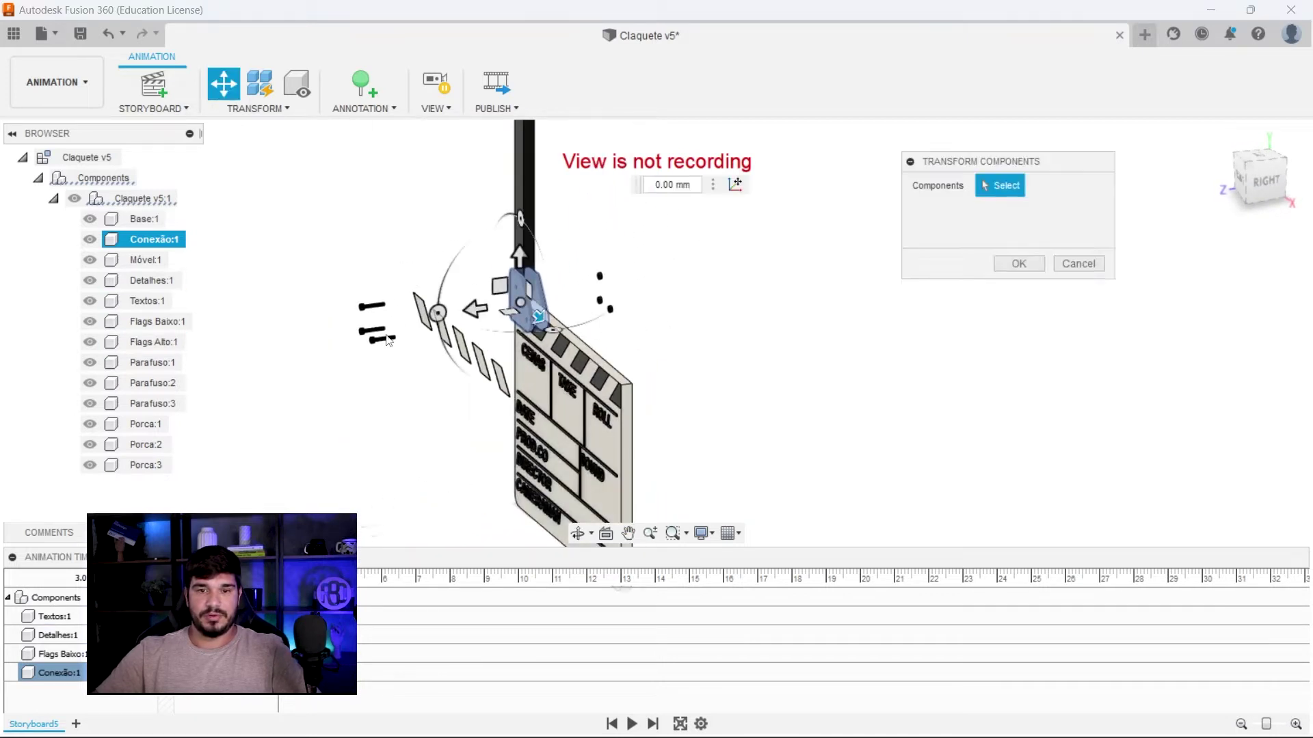
left_click(377, 334)
left_click(378, 345)
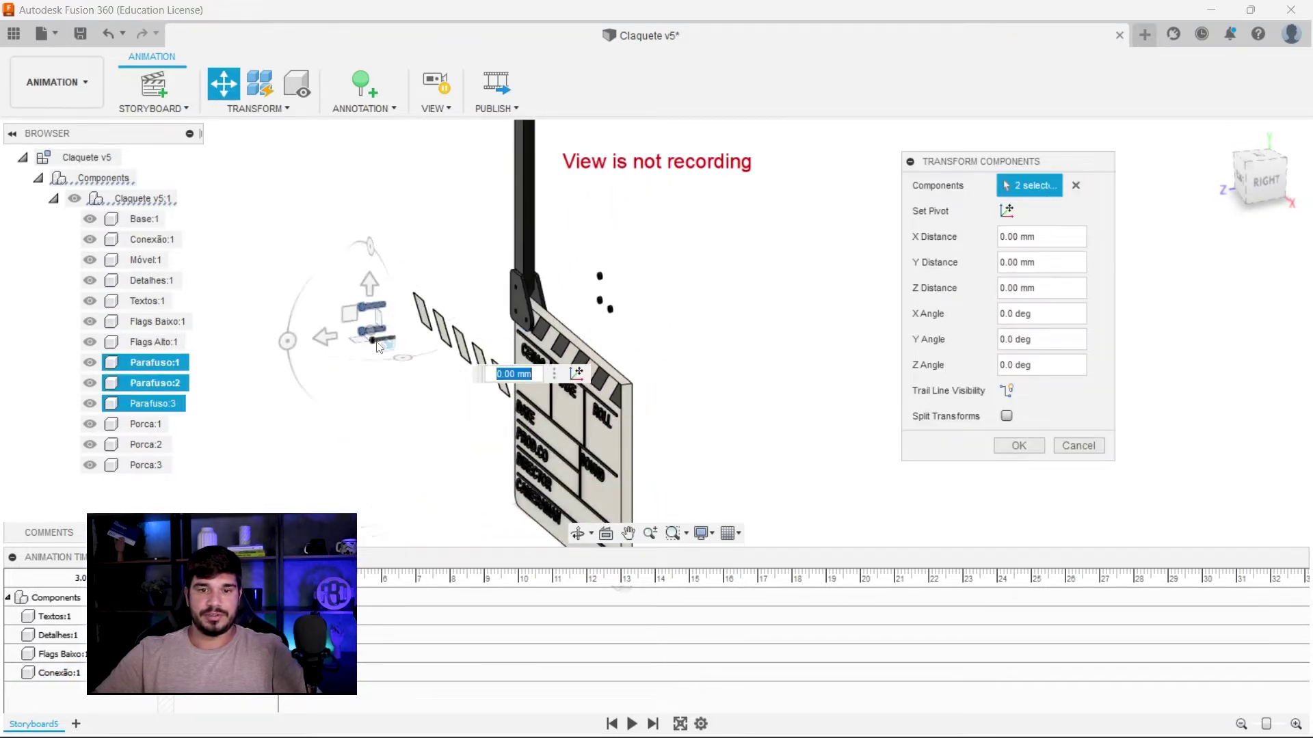
left_click(382, 345)
left_click_drag(337, 349, 482, 330)
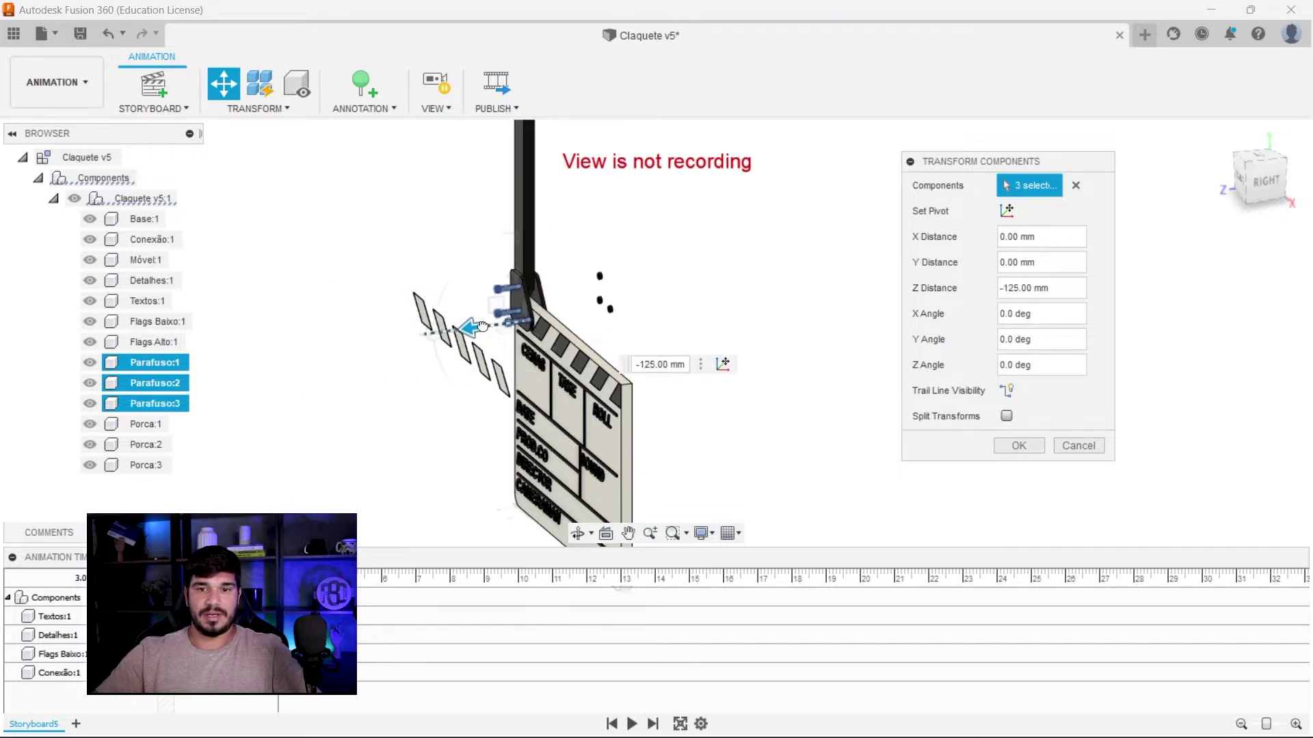
scroll(482, 324, "up", 3)
scroll(492, 318, "up", 3)
scroll(466, 320, "up", 2)
scroll(466, 320, "down", 3)
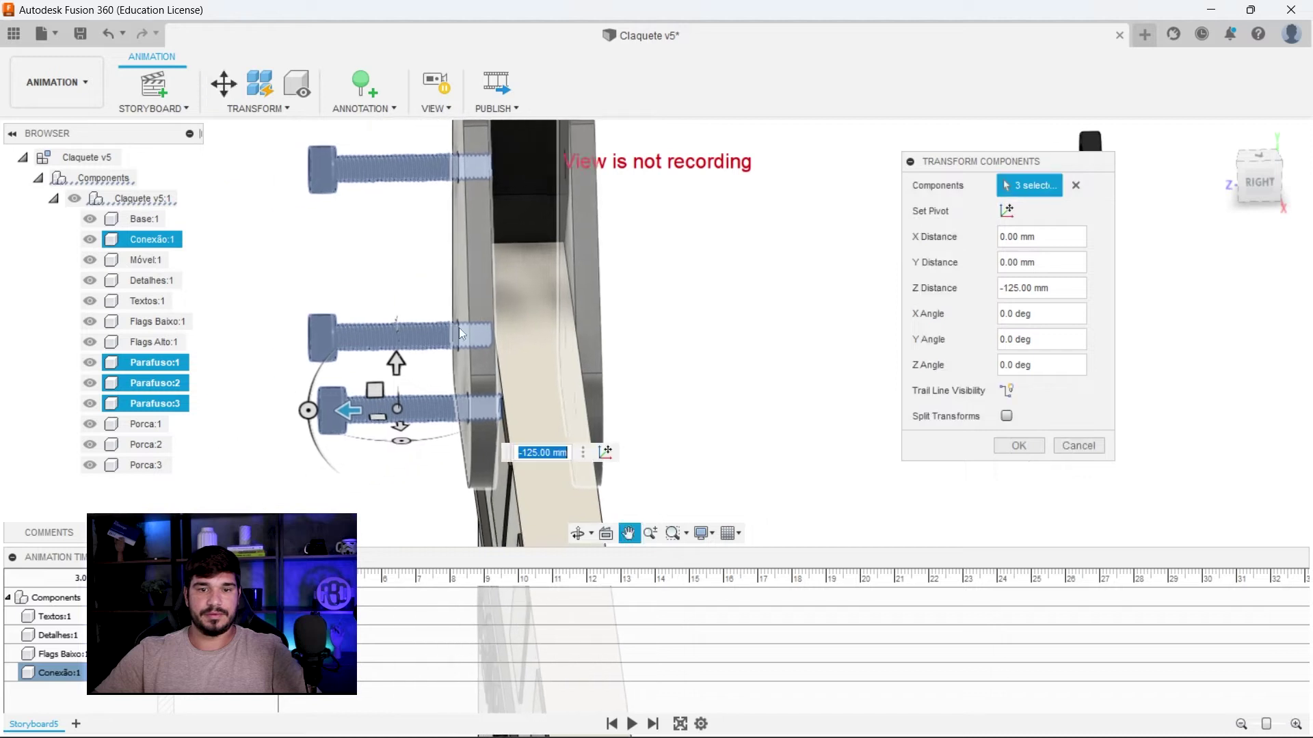
left_click_drag(356, 410, 468, 399)
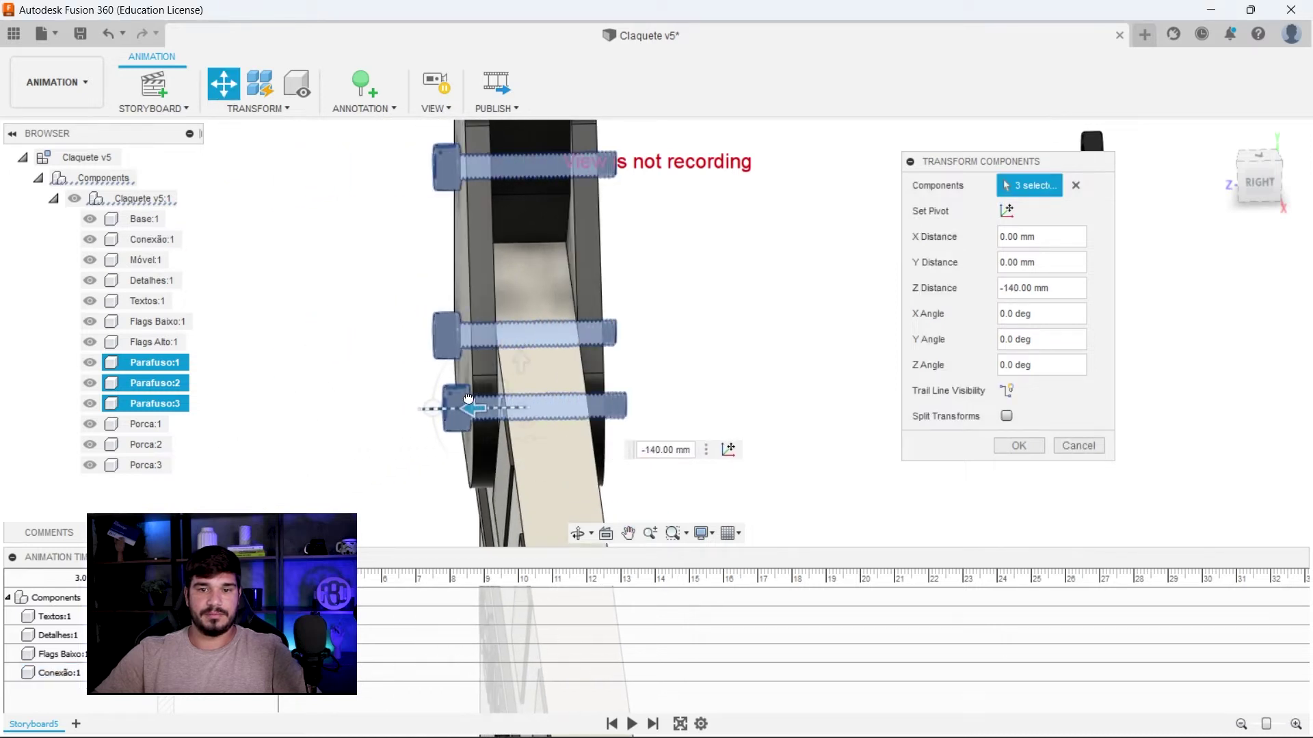
scroll(747, 338, "down", 5)
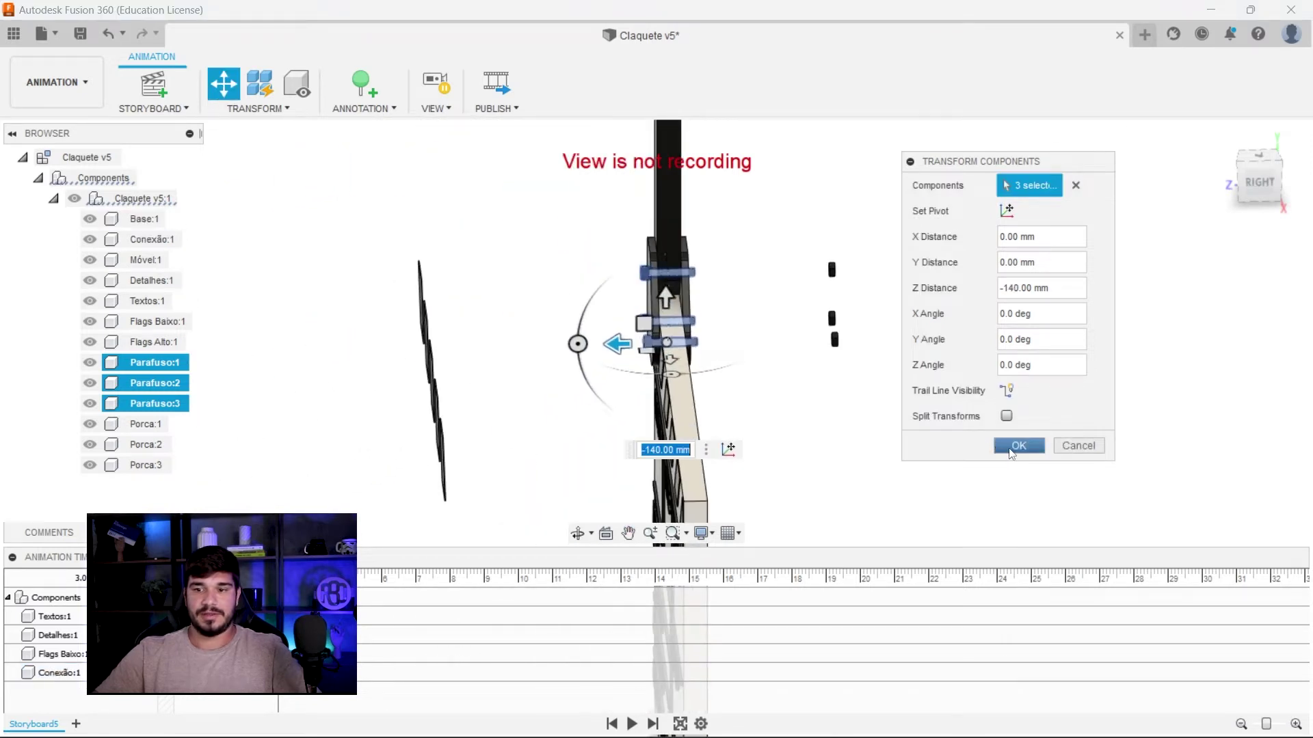
left_click(1018, 446)
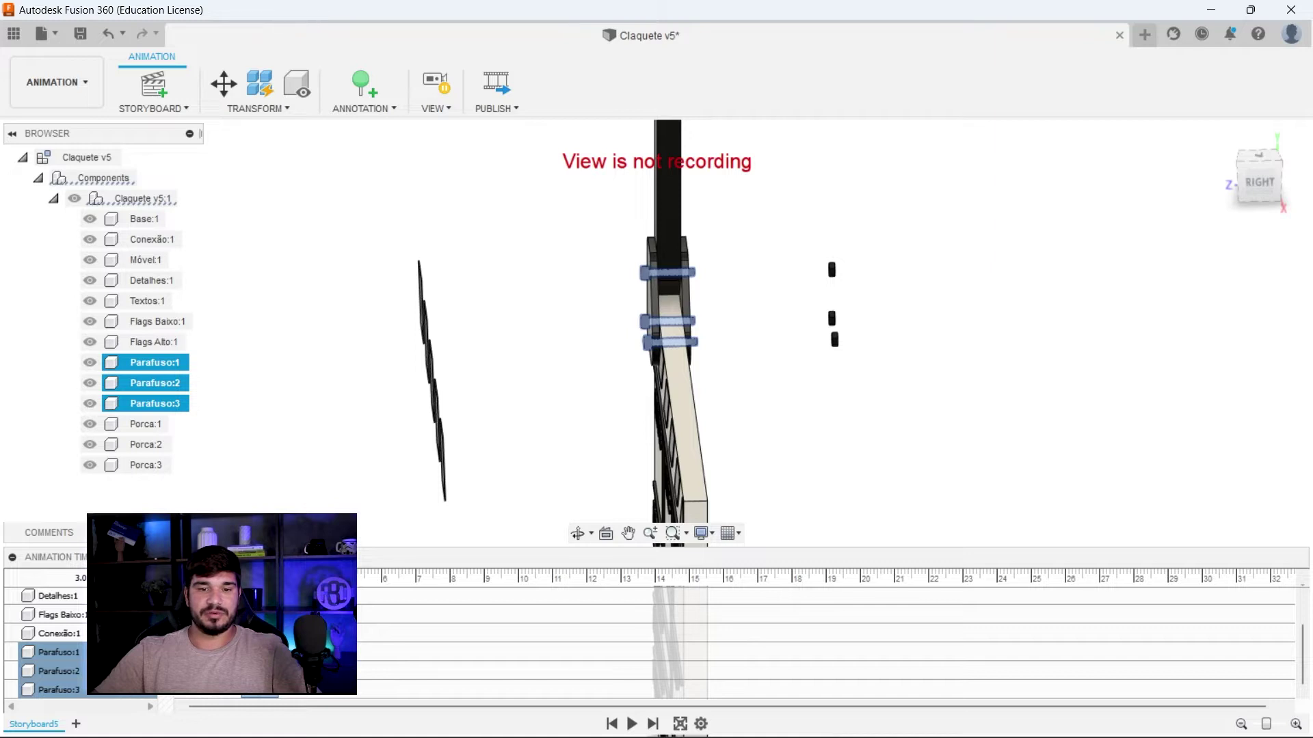
key("Escape")
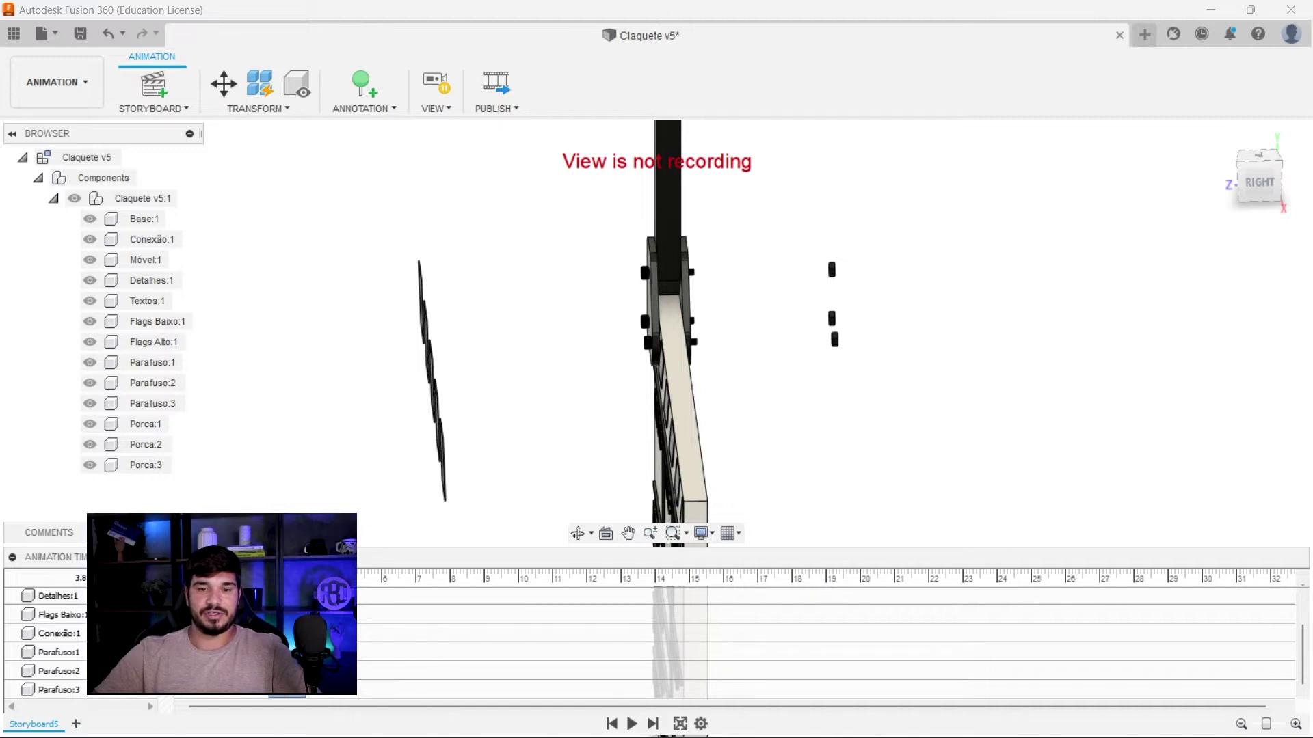
Window-select nuts Porca:1–3 and move them 60 mm along Y onto the screws.
left_click_drag(809, 258, 901, 400)
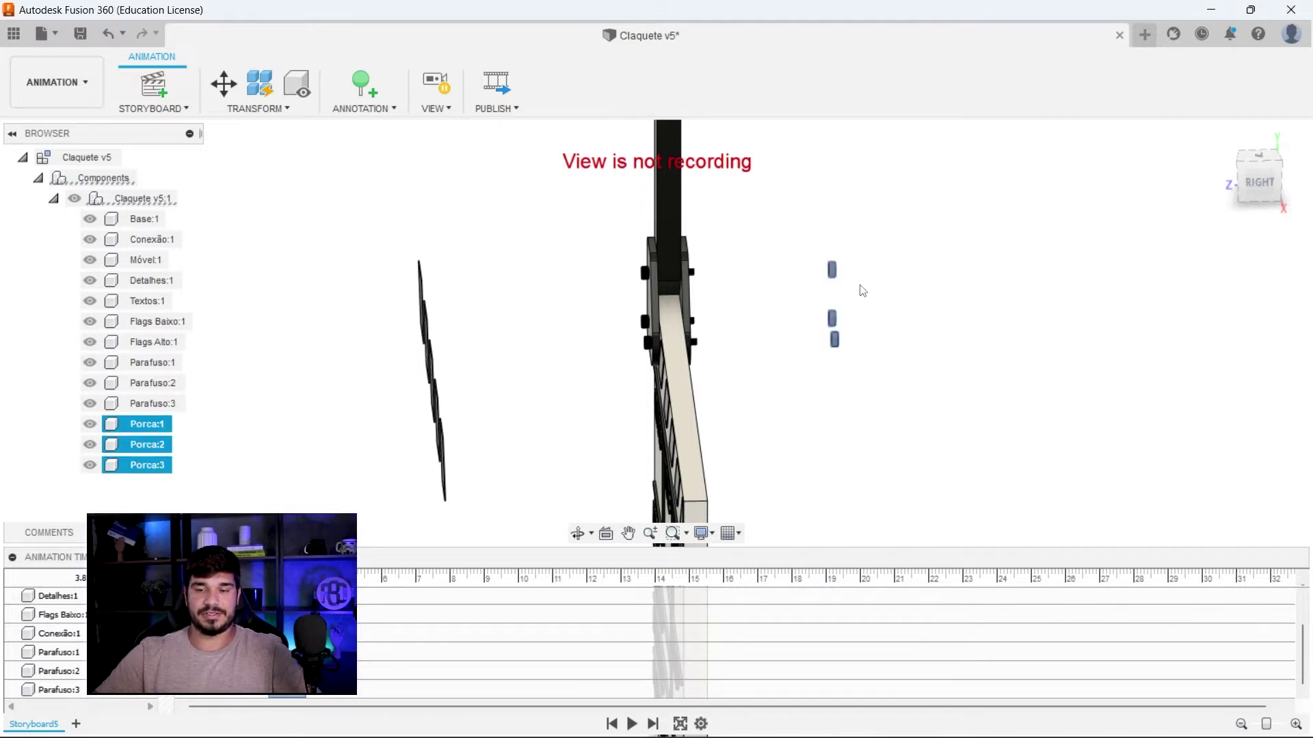
key("m")
left_click_drag(783, 271, 601, 273)
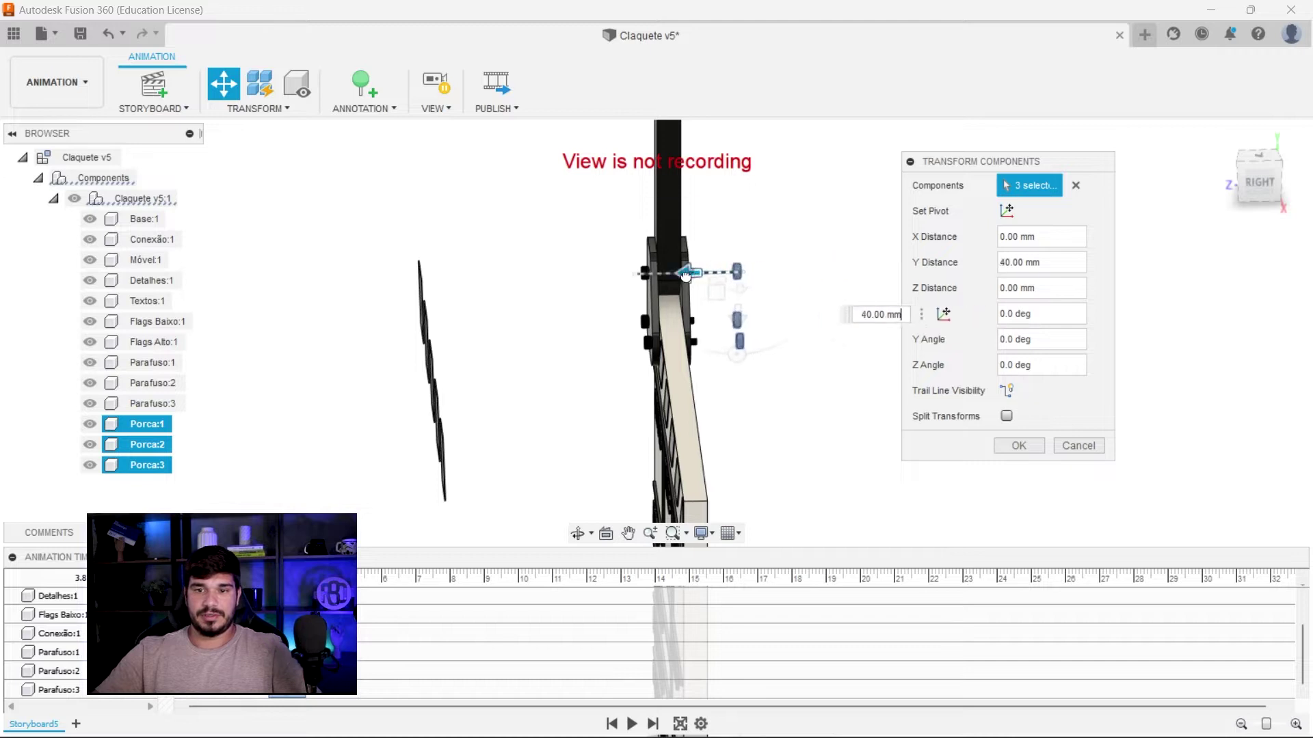
middle_click_drag(602, 273, 699, 407, "shift")
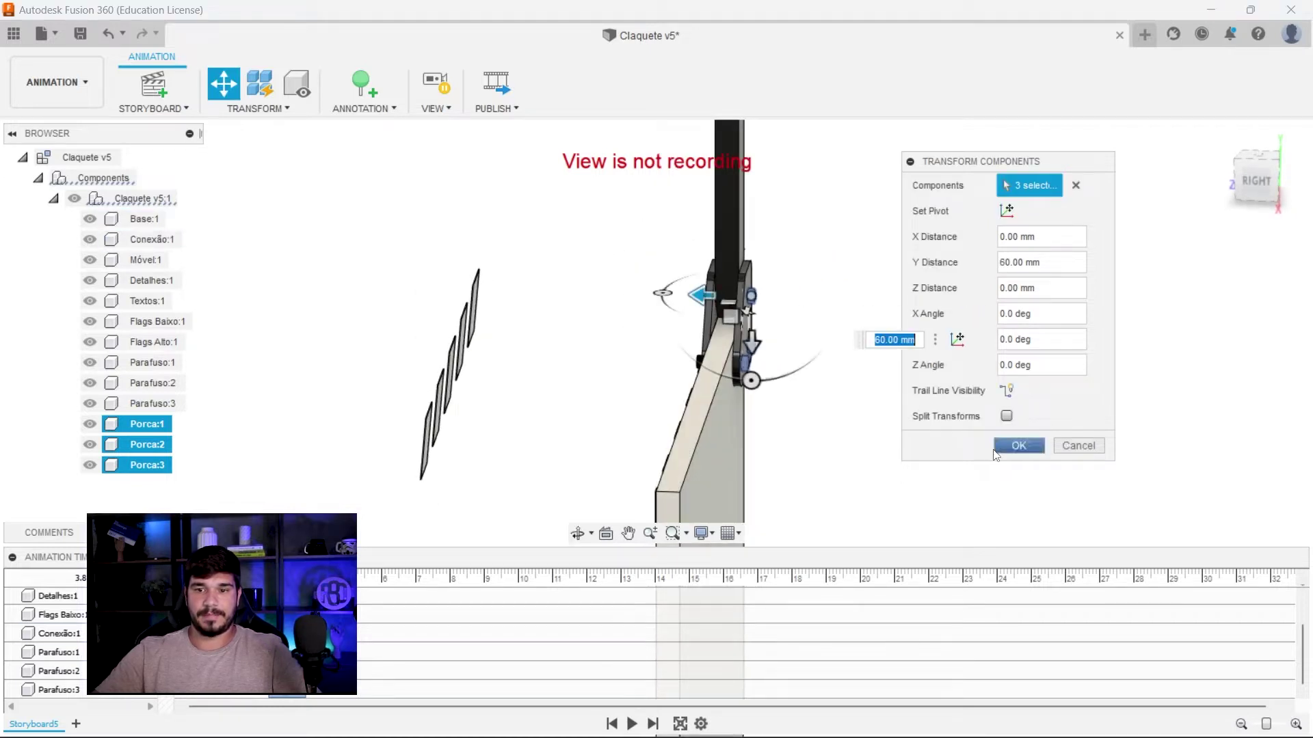
left_click(1019, 445)
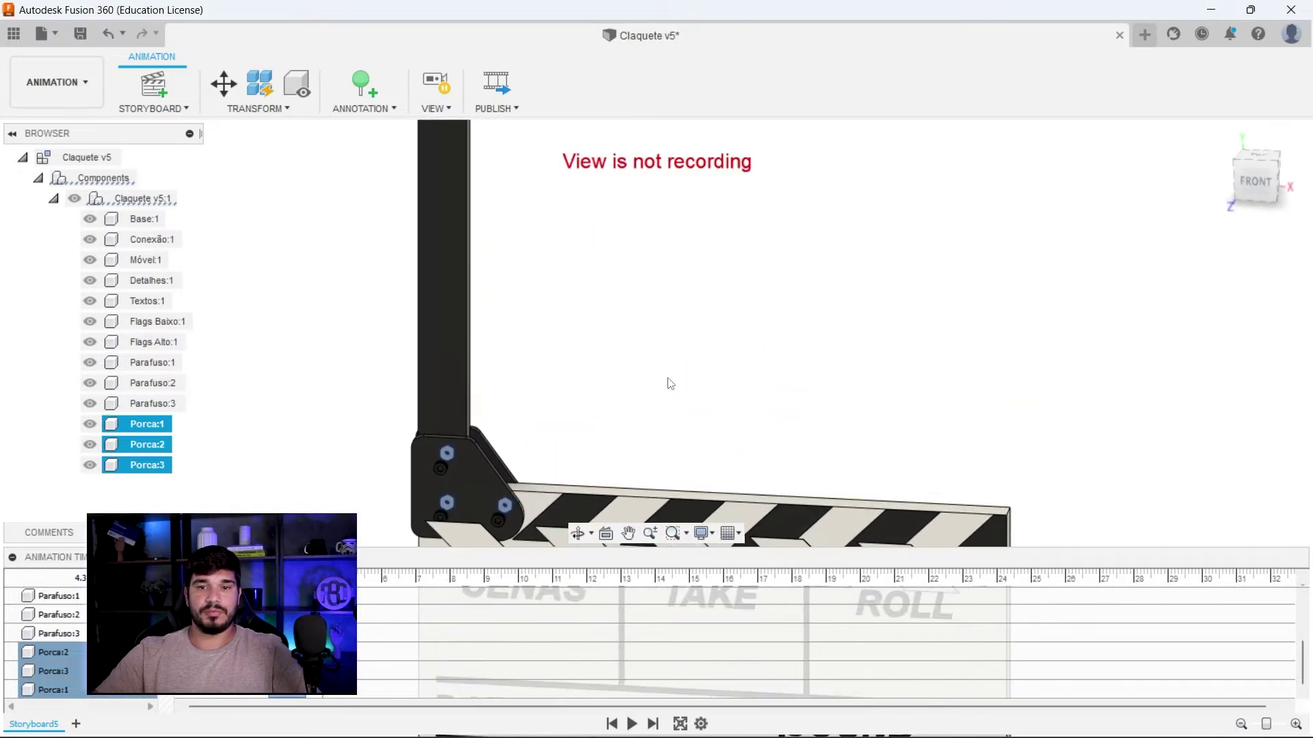
Set the transform pivot for clapper arm Móvel:1 at its hinge hole.
left_click(527, 289)
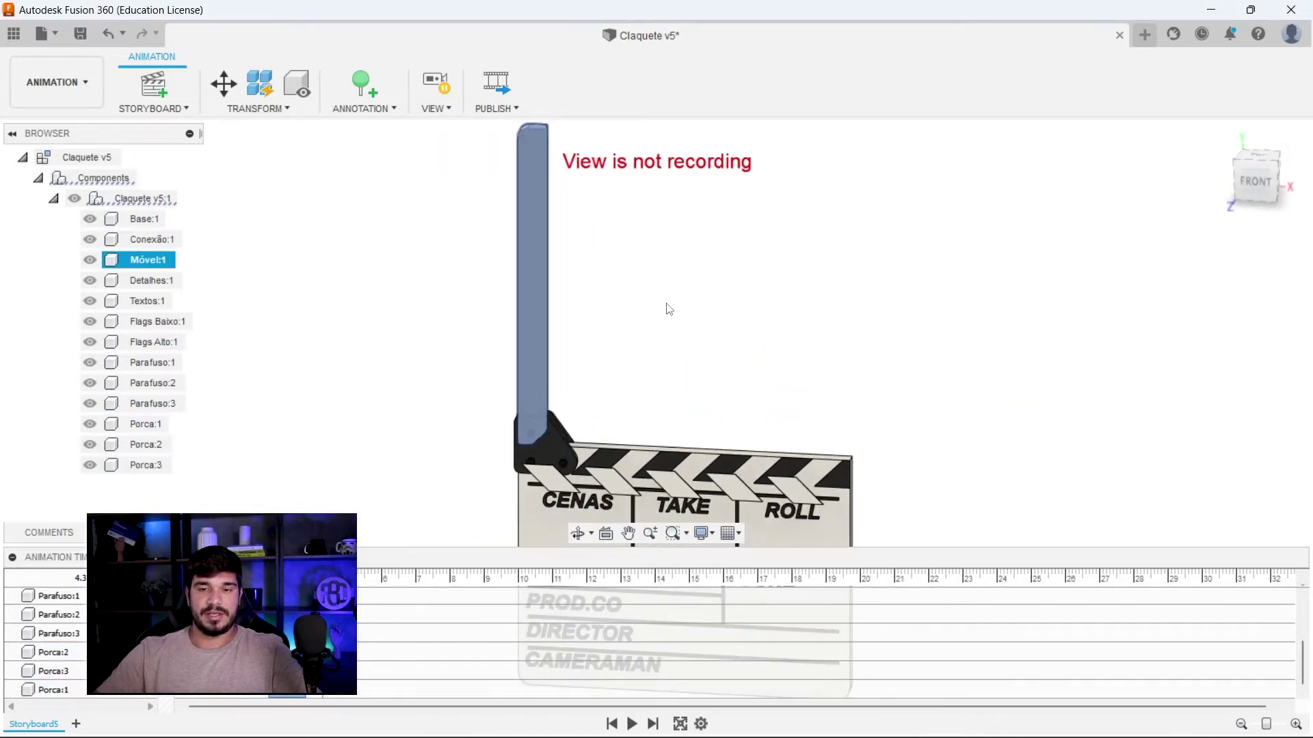
key("m")
left_click(1006, 211)
left_click(531, 436)
scroll(533, 436, "up", 3)
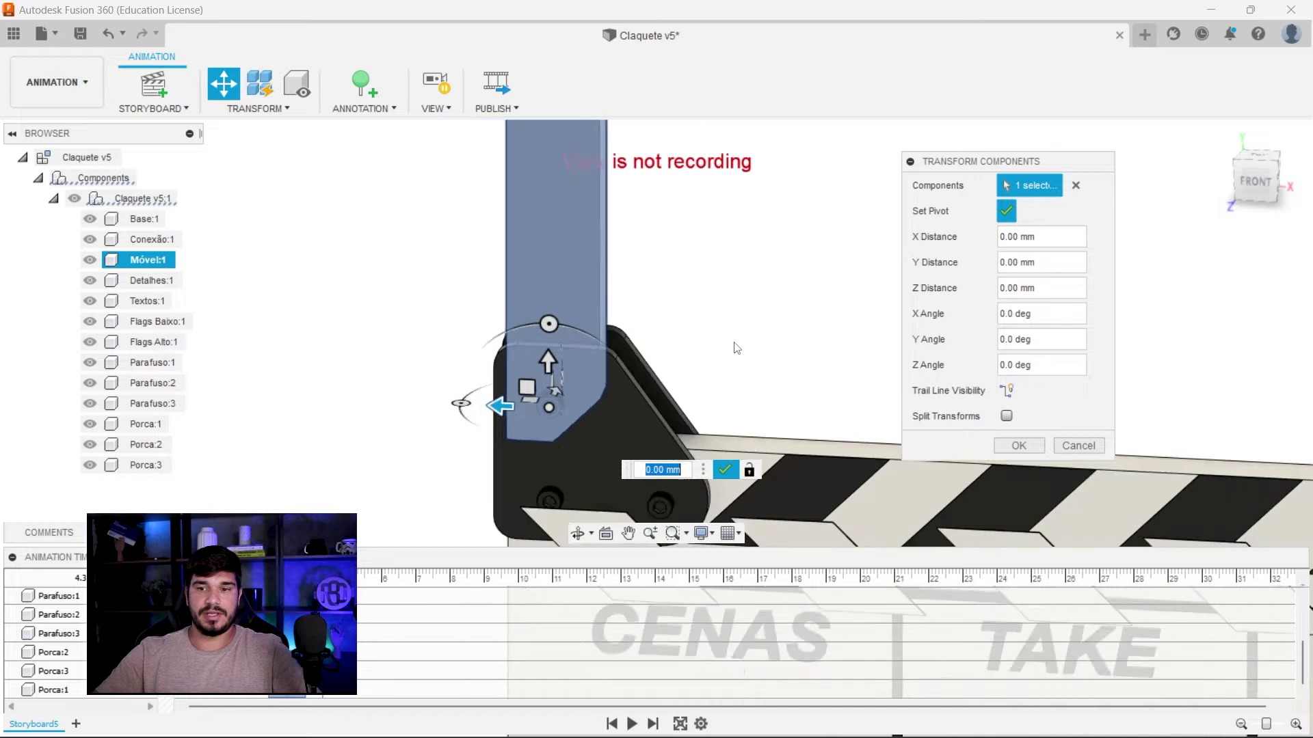
scroll(844, 304, "down", 3)
left_click(1007, 211)
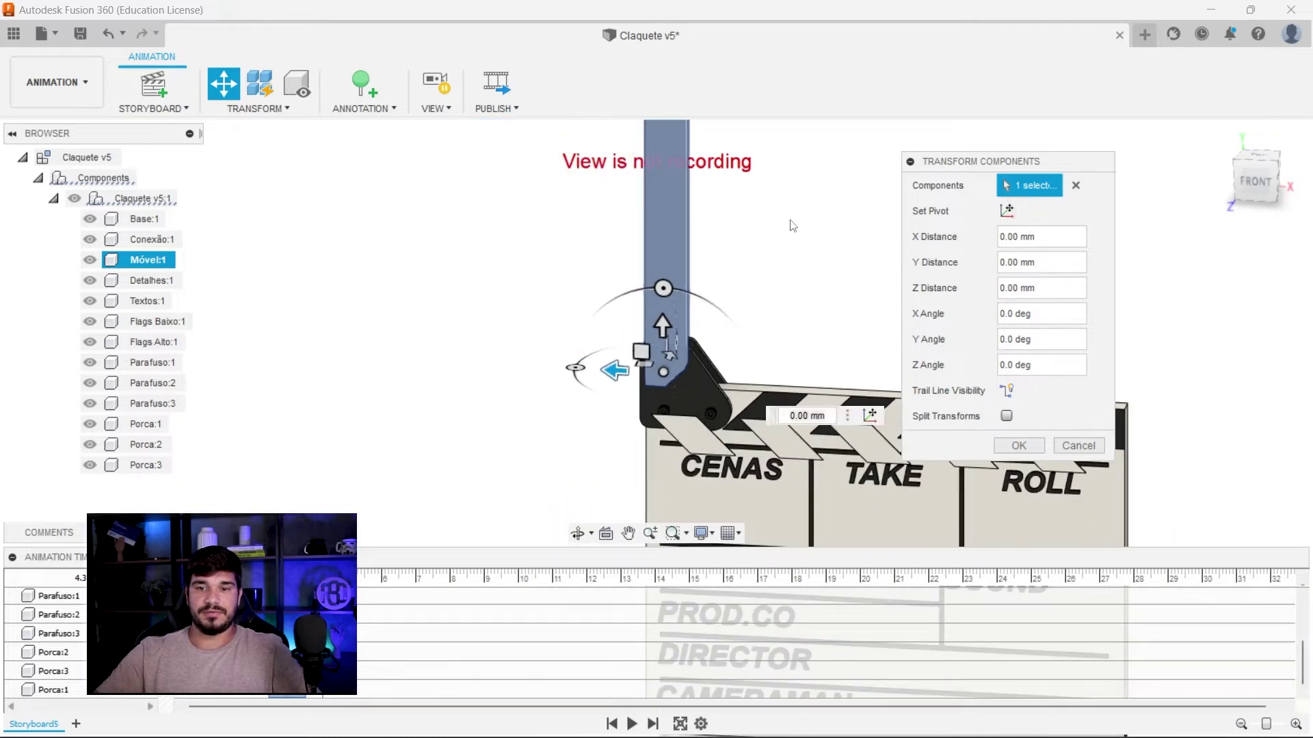
Rotate the arm 90° about Z so it lies flat on the board.
scroll(511, 383, "up", 3)
left_click_drag(497, 399, 666, 500)
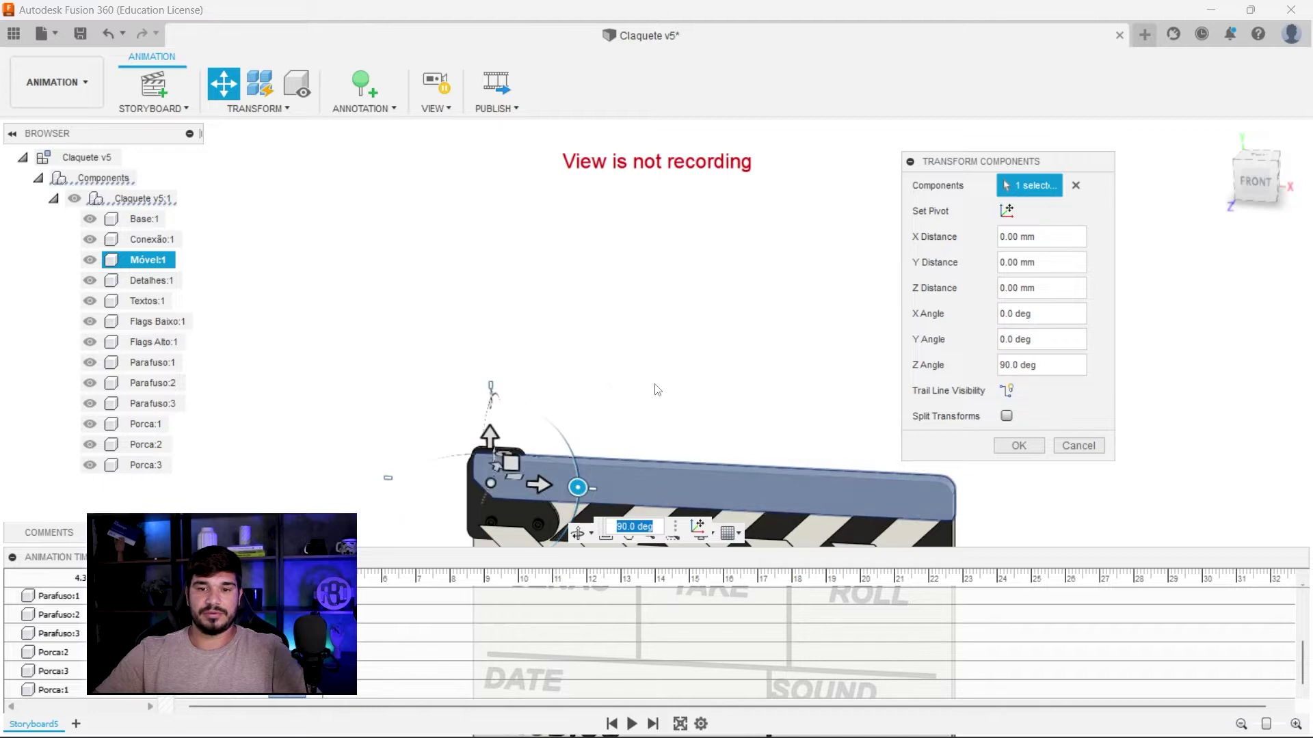
scroll(650, 390, "down", 2)
left_click(1017, 446)
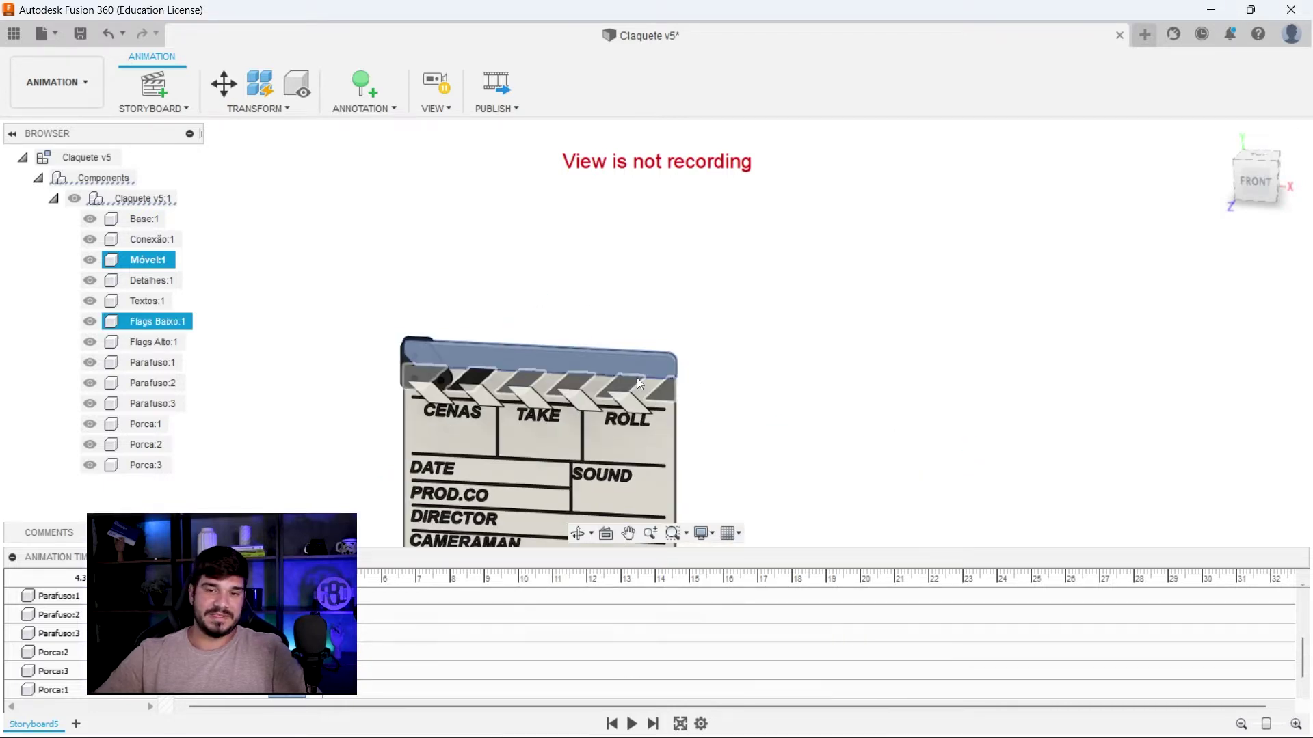
middle_click_drag(637, 377, 504, 355, "shift")
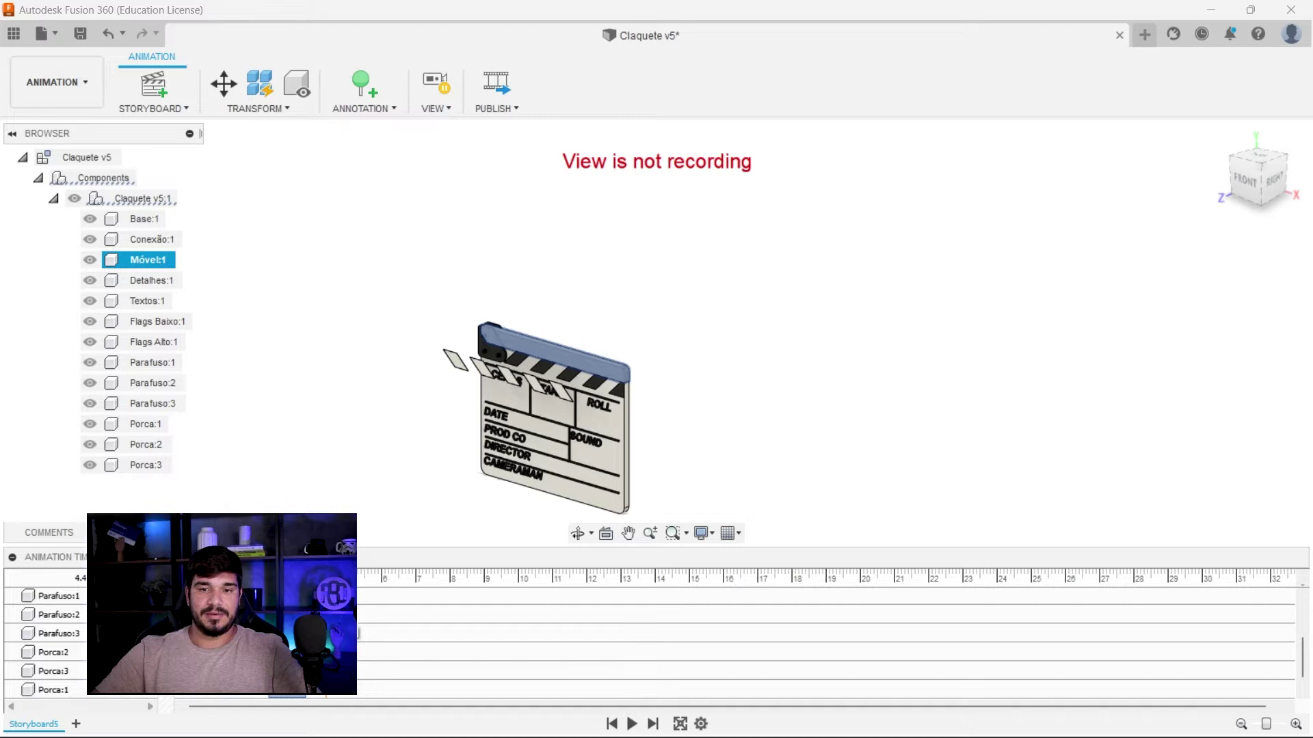
Move Flags Alto:1 -100 mm along Z back onto the closed clapper arm.
scroll(553, 358, "up", 2)
scroll(456, 310, "up", 4)
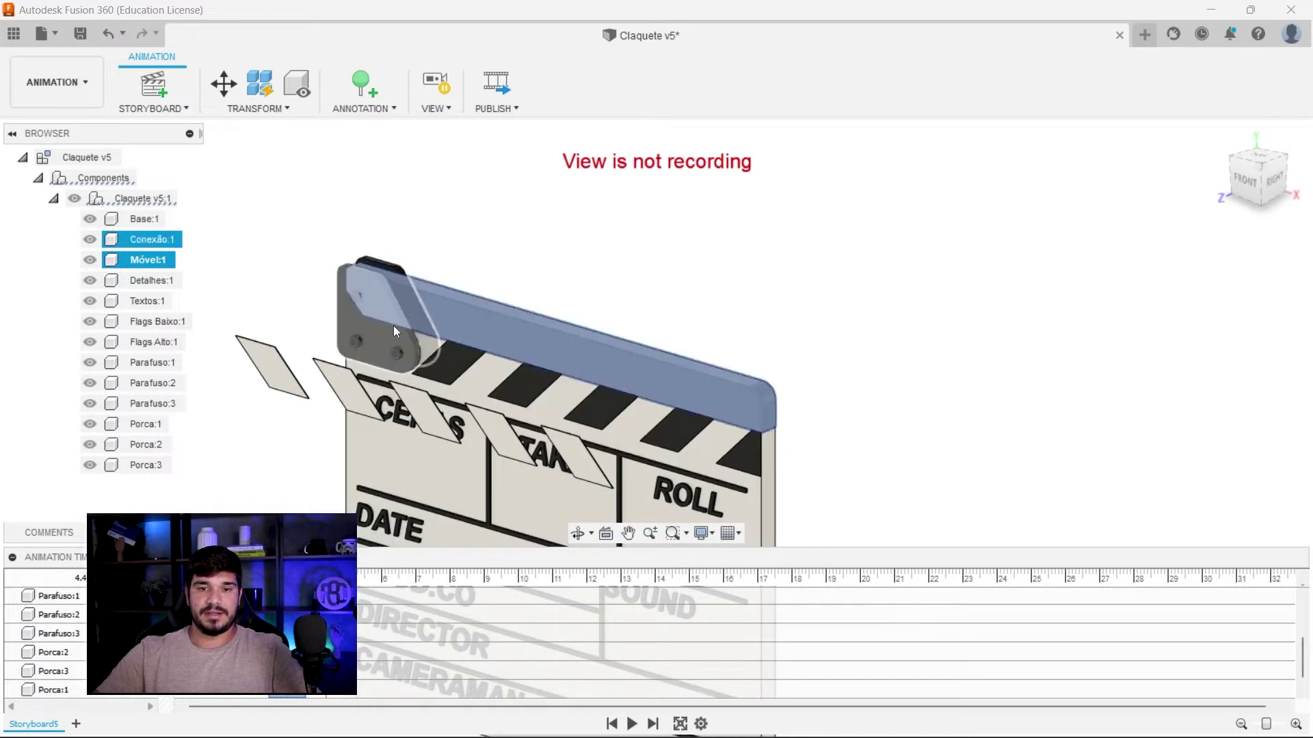
left_click(420, 416)
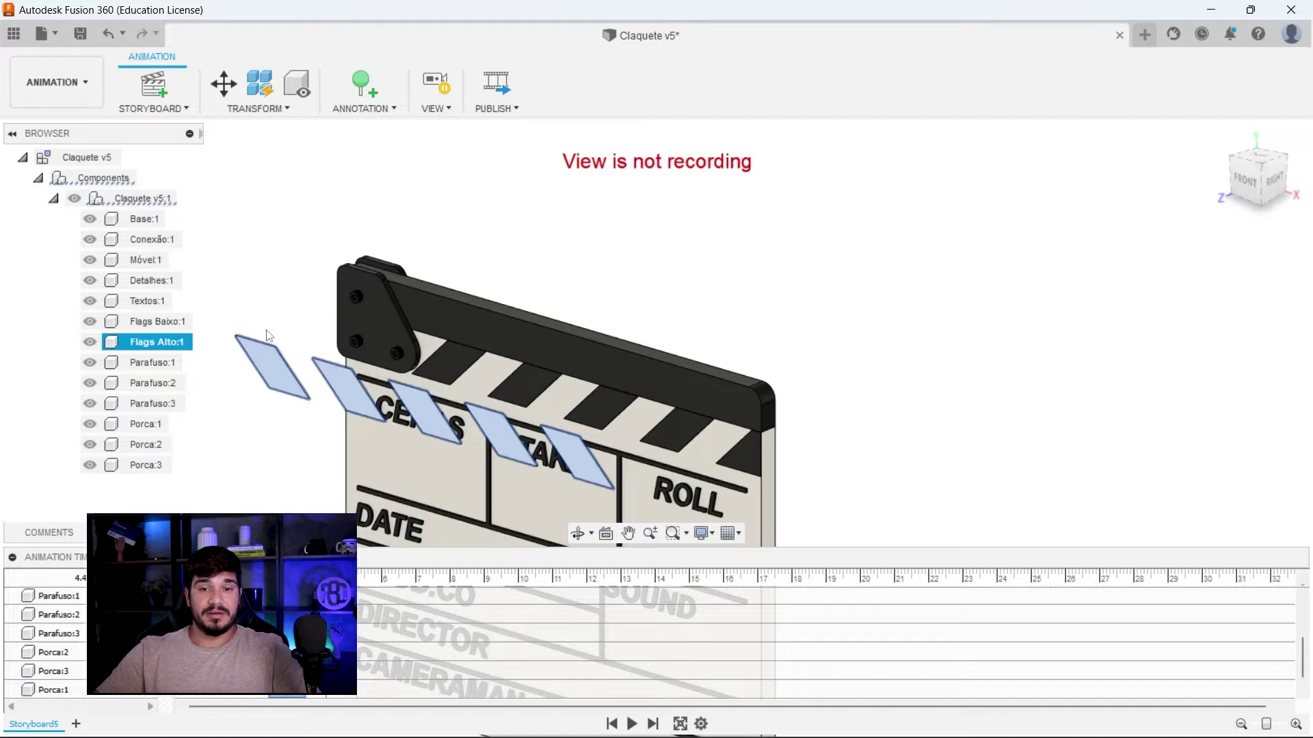
middle_click_drag(280, 372, 324, 385, "shift")
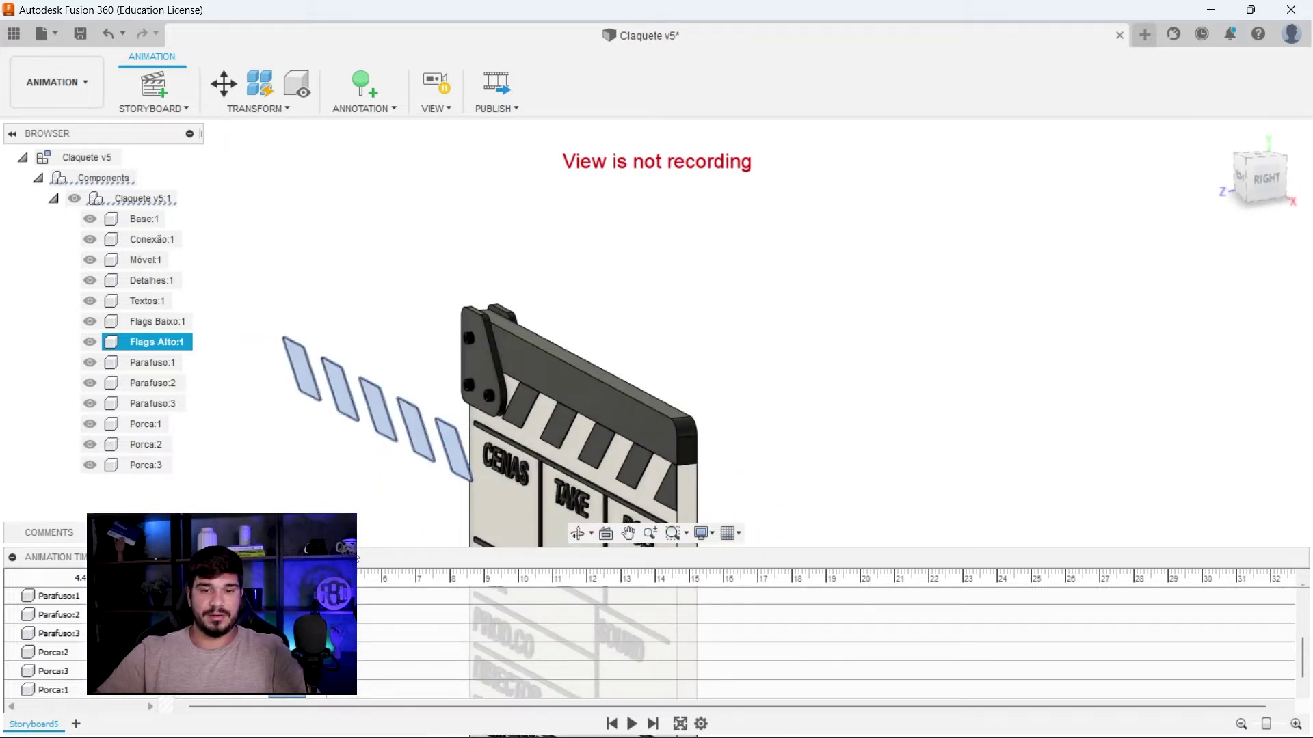
left_click(539, 356)
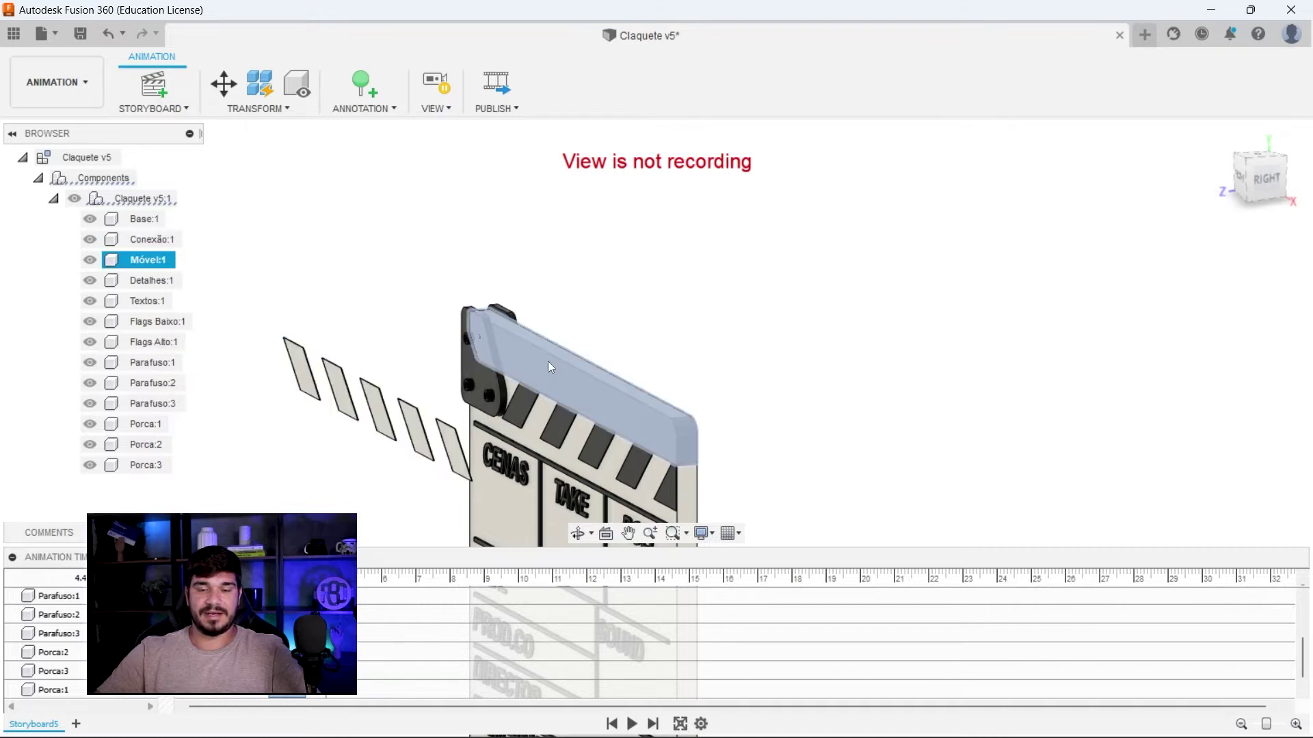
left_click(350, 404)
key("m")
left_click_drag(338, 412, 533, 397)
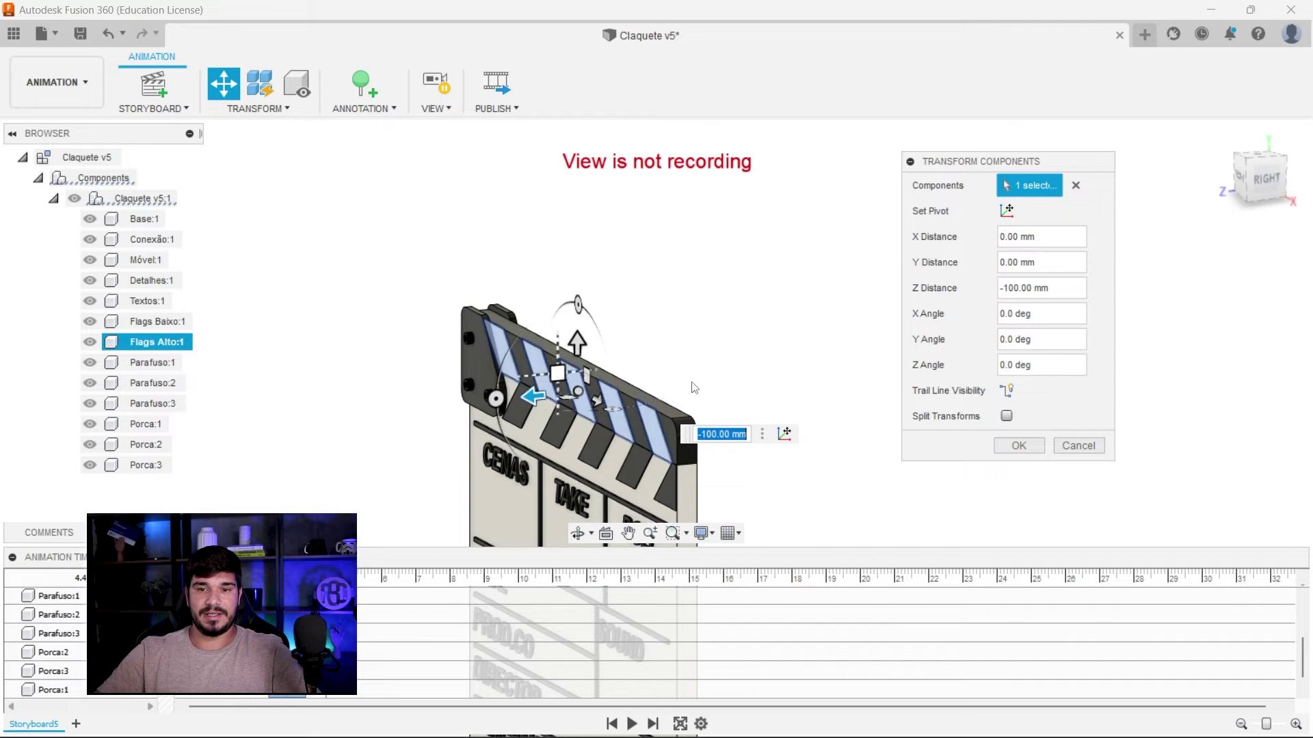
left_click(1019, 446)
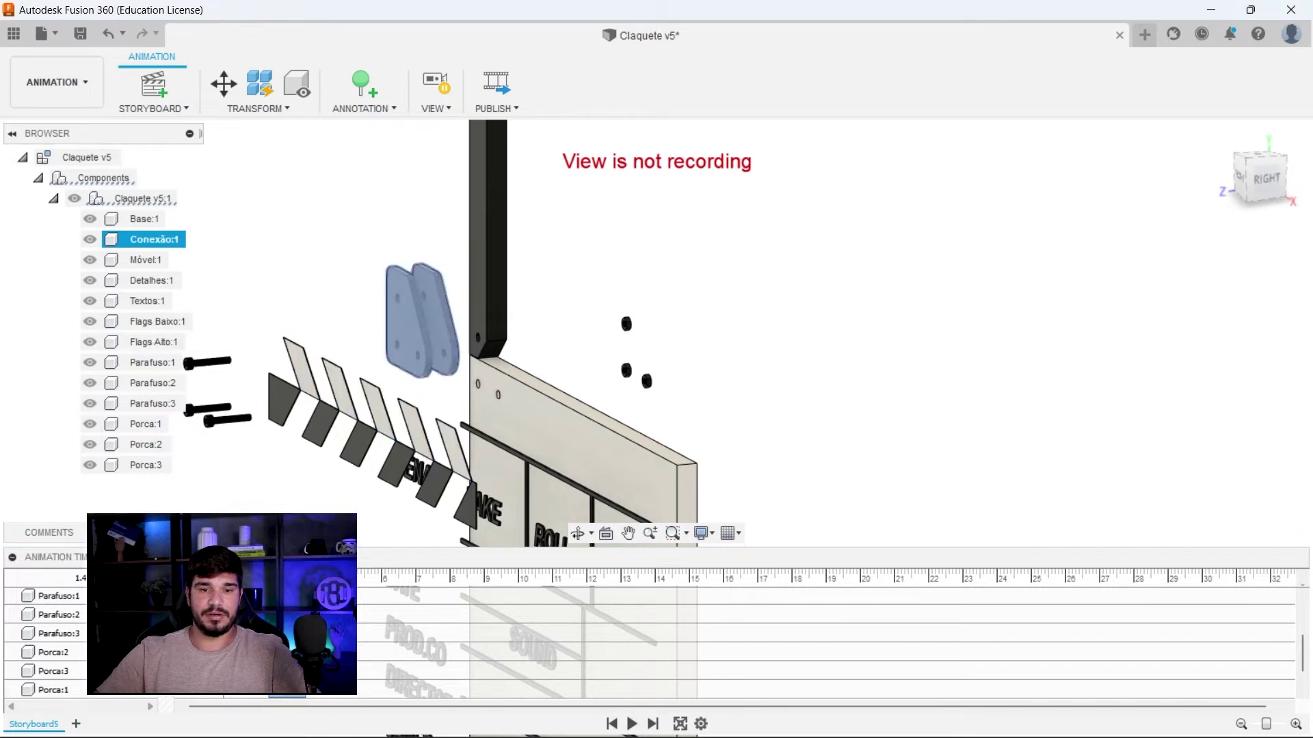
Enlarge the timeline and scrub the animation to about 4.4 s to preview it.
left_click_drag(888, 549, 888, 404)
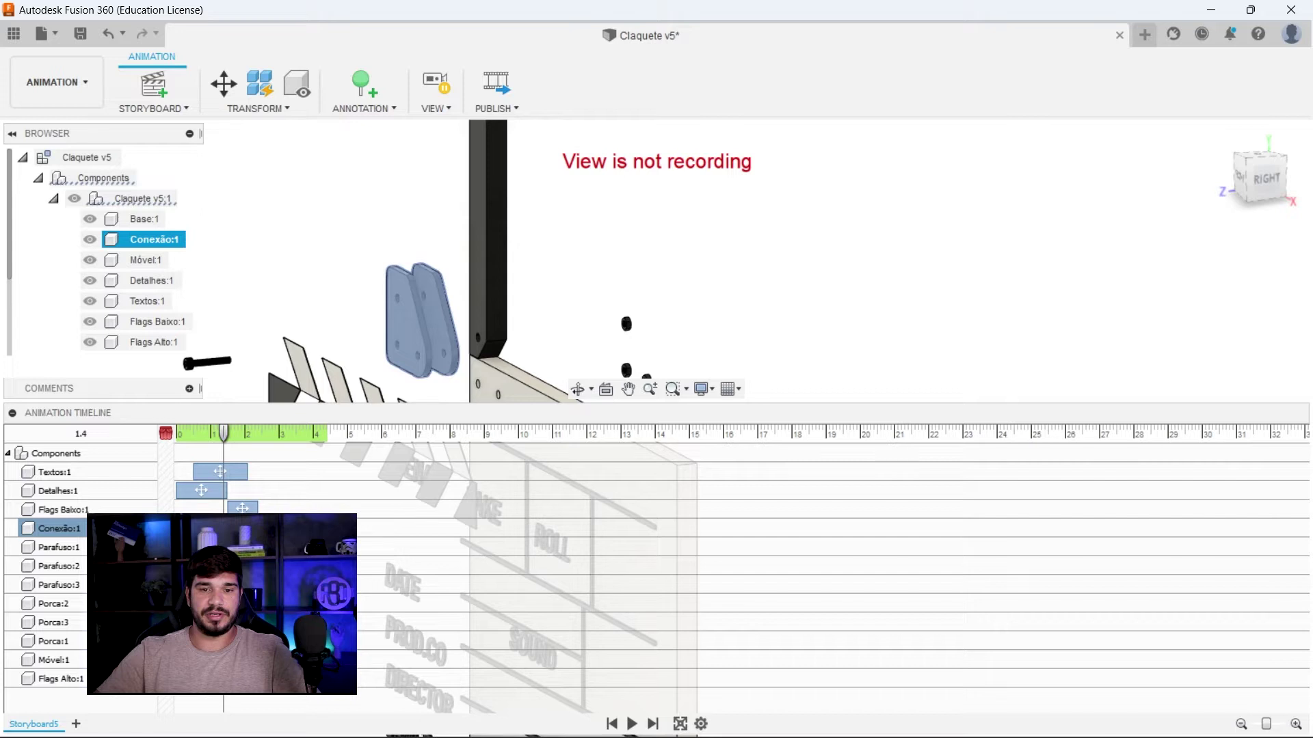
left_click(287, 459)
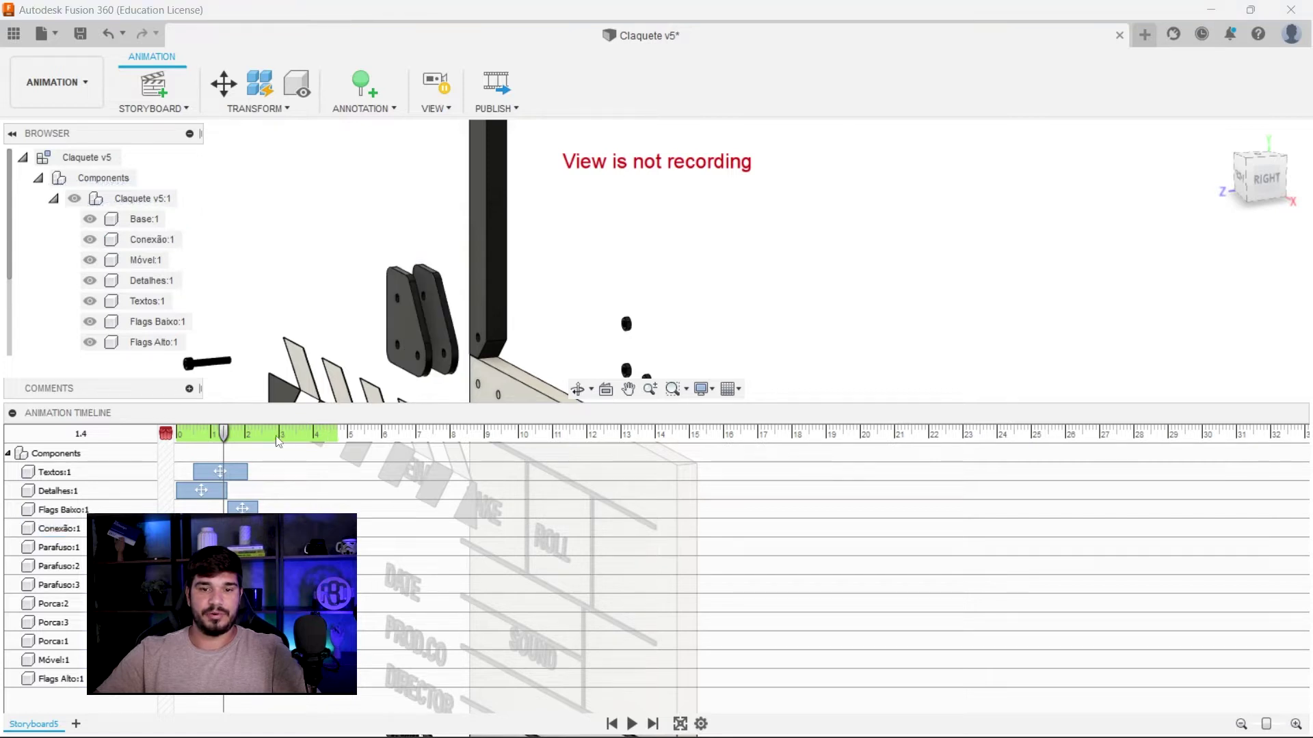
mouse_move(224, 435)
left_mouse_down()
mouse_move(325, 470)
mouse_move(272, 478)
mouse_move(349, 478)
mouse_move(327, 479)
left_mouse_up()
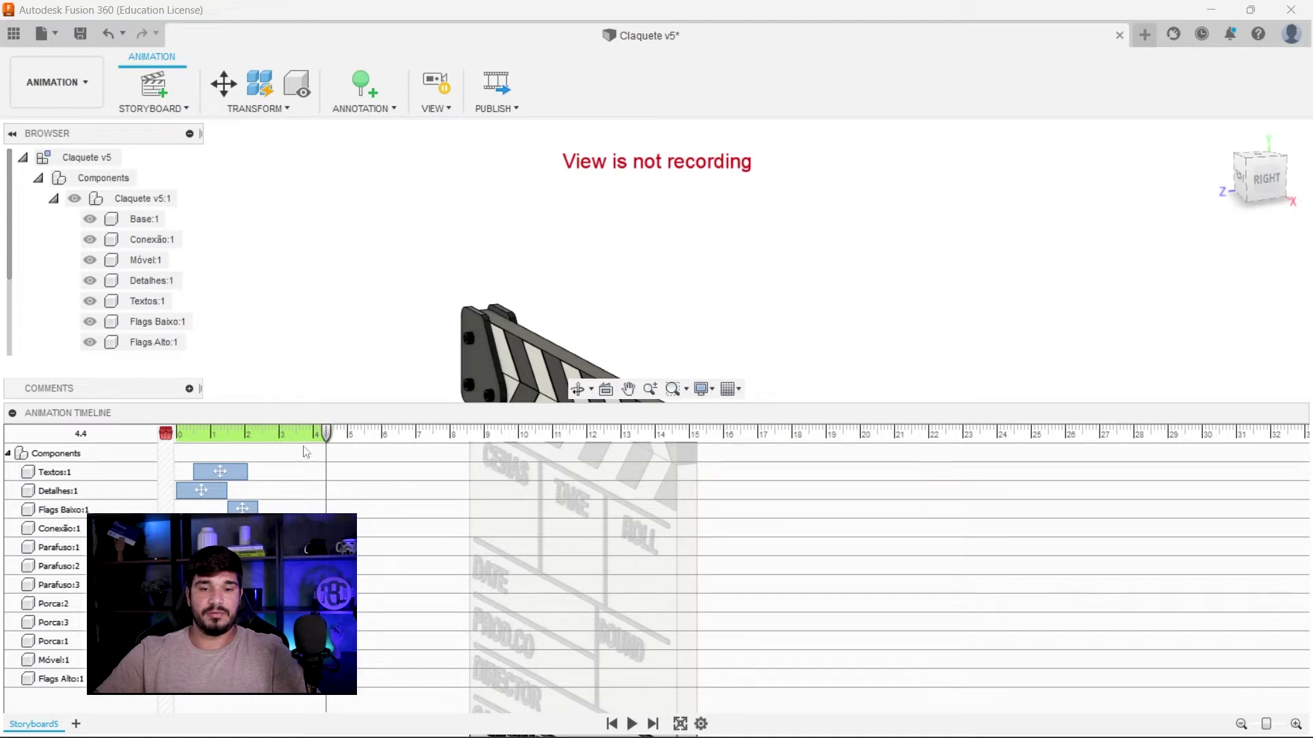
mouse_move(325, 434)
left_mouse_down()
mouse_move(307, 448)
mouse_move(327, 435)
left_mouse_up()
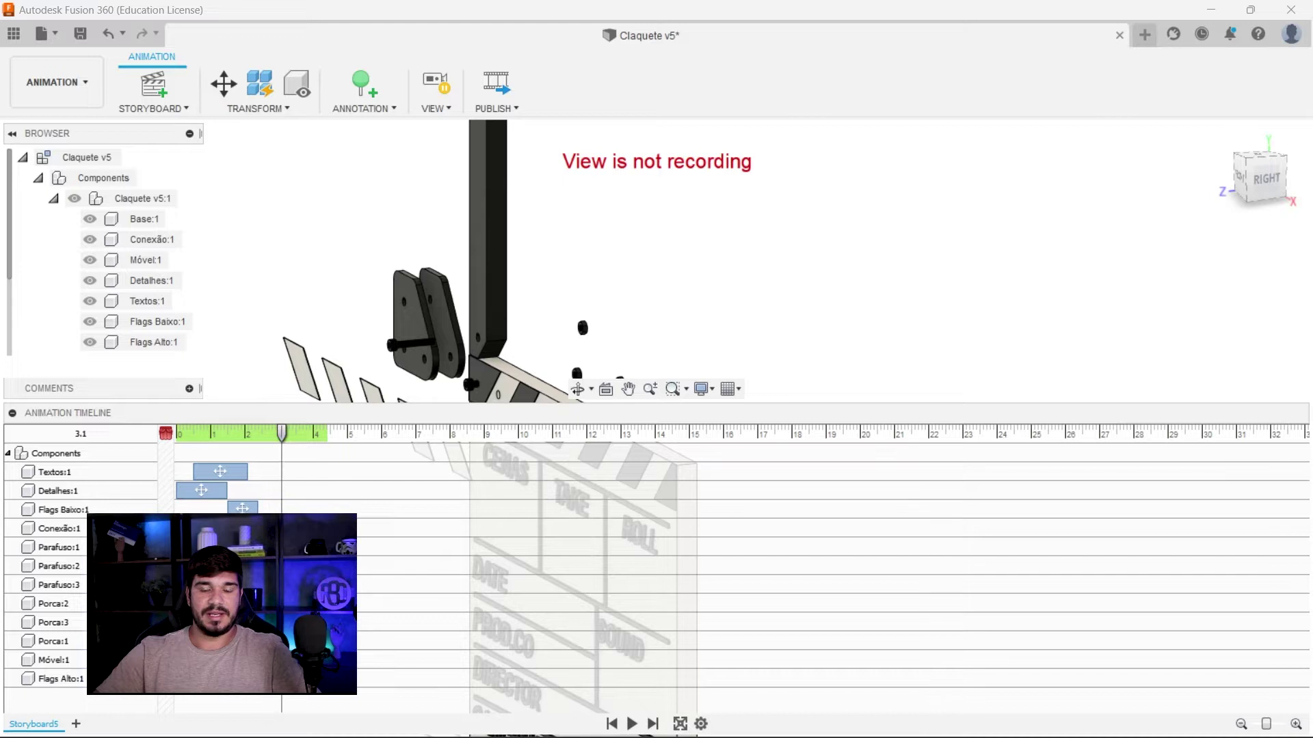
key("ctrl+z")
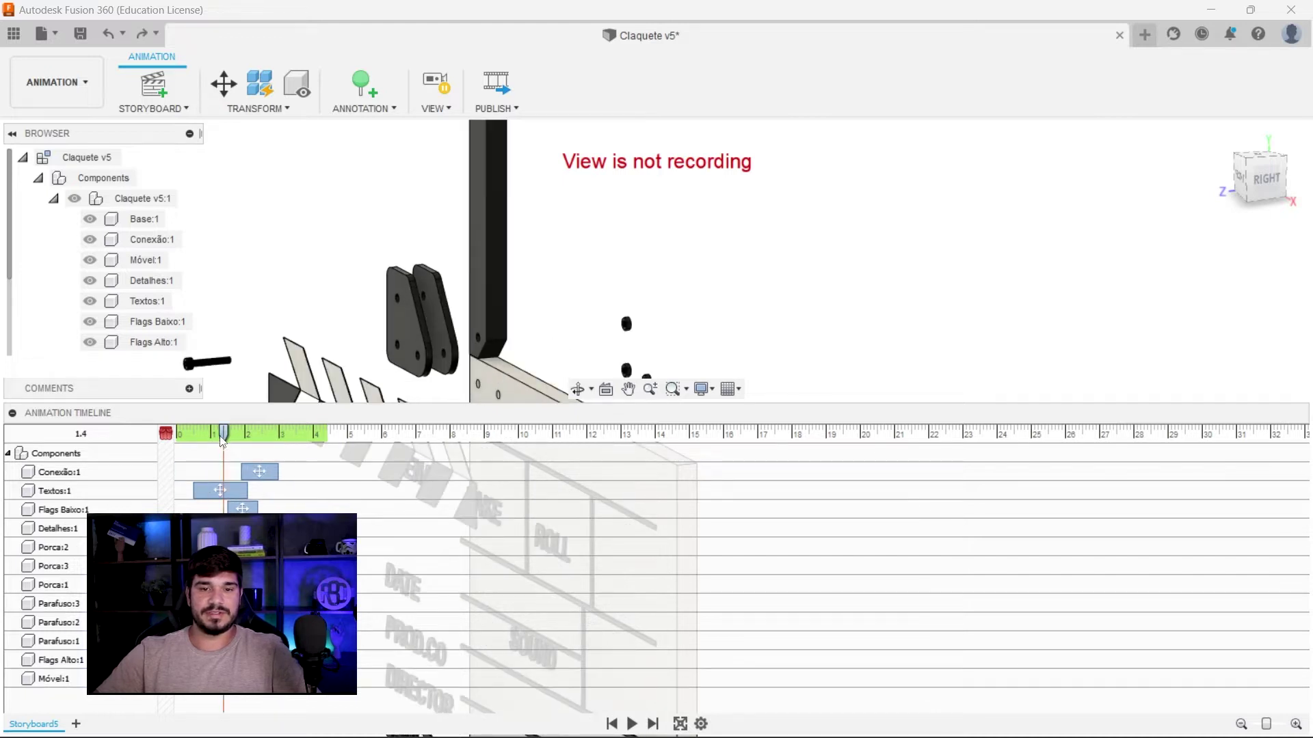
left_click_drag(222, 440, 346, 463)
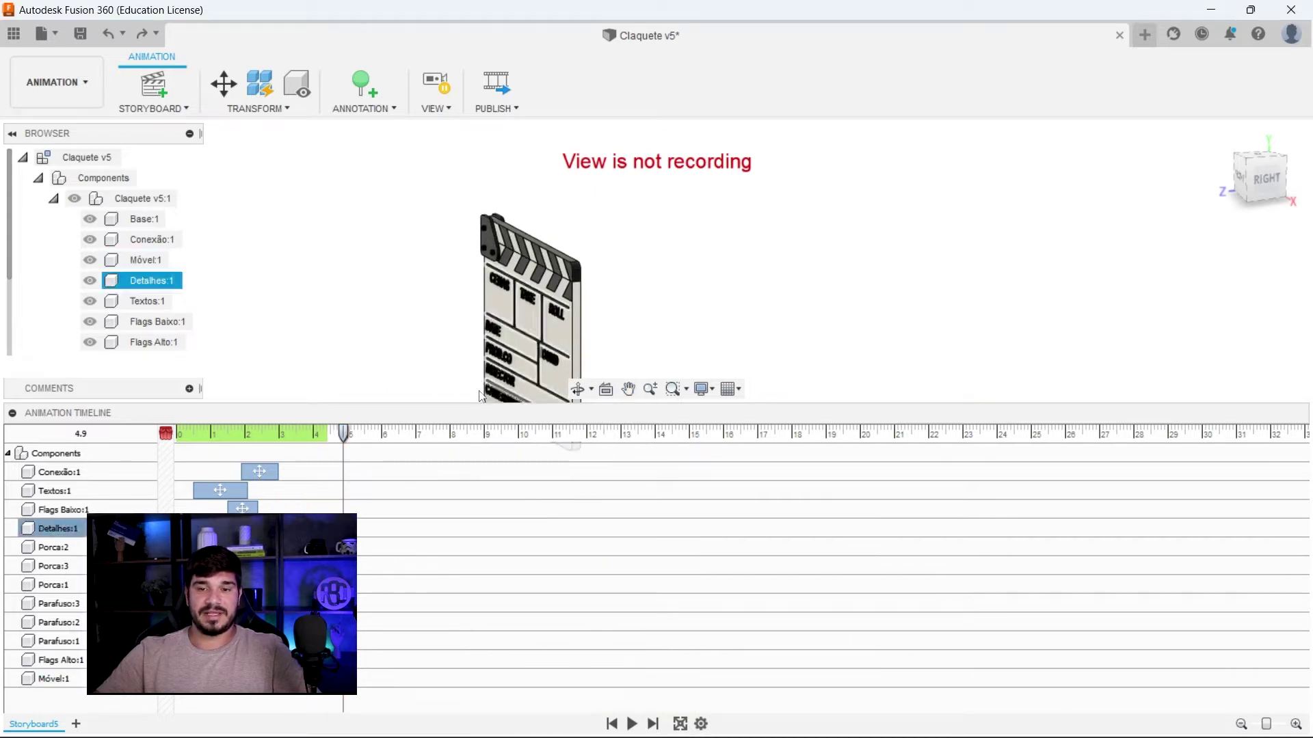
left_click_drag(457, 409, 424, 547)
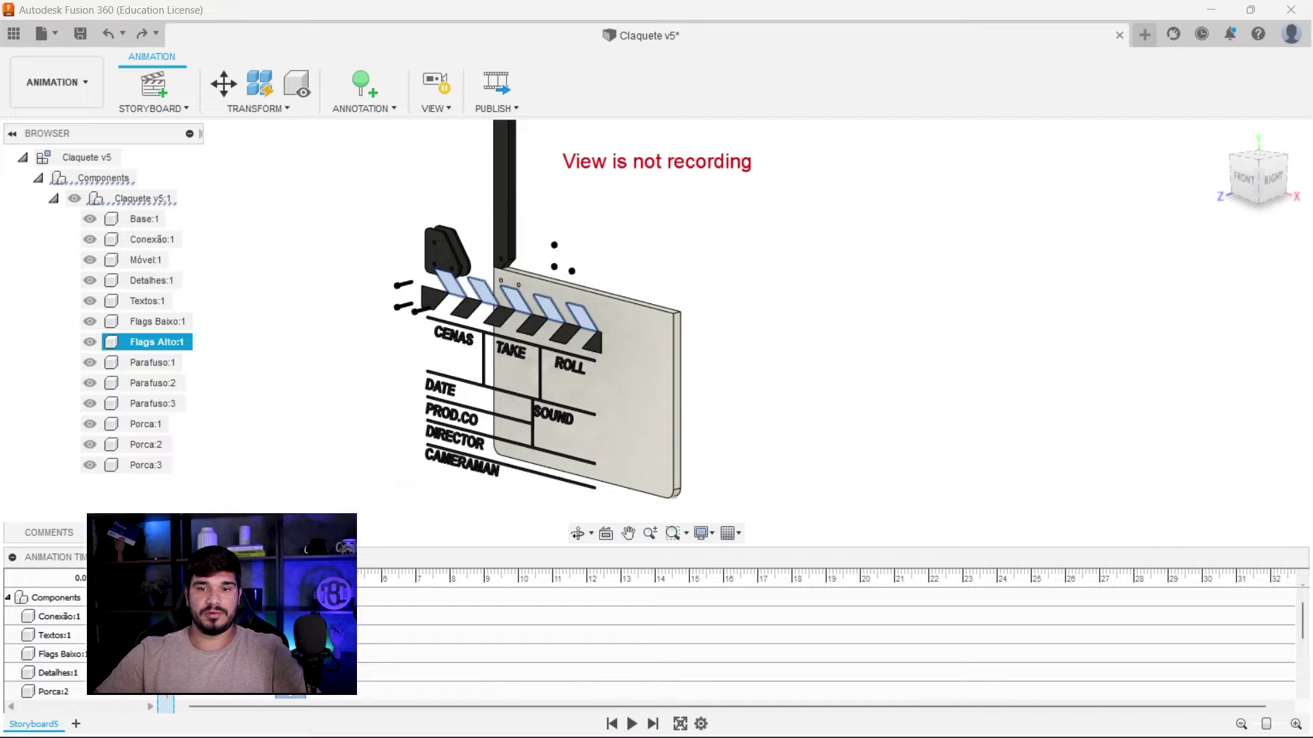
Jump to 5.6 s, enable View recording, and orbit the clapperboard as a recorded camera move.
left_click(367, 580)
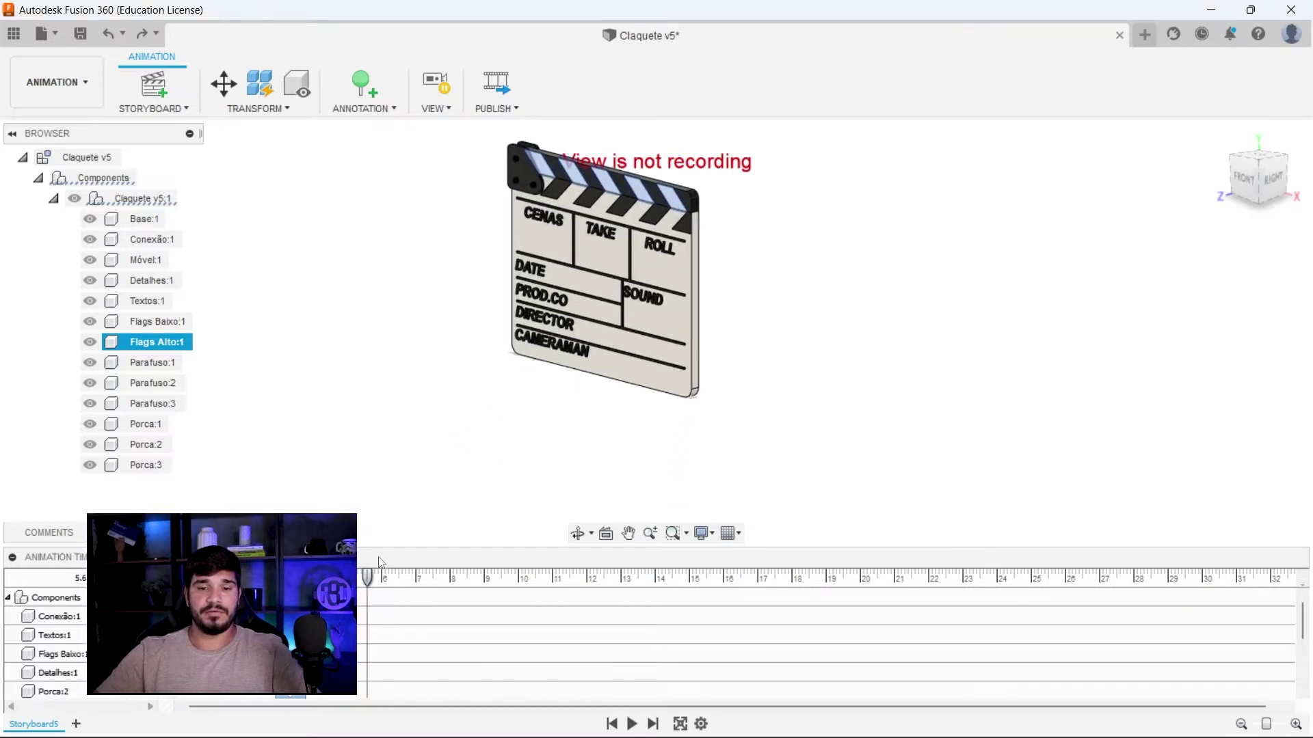
left_click_drag(354, 580, 346, 580)
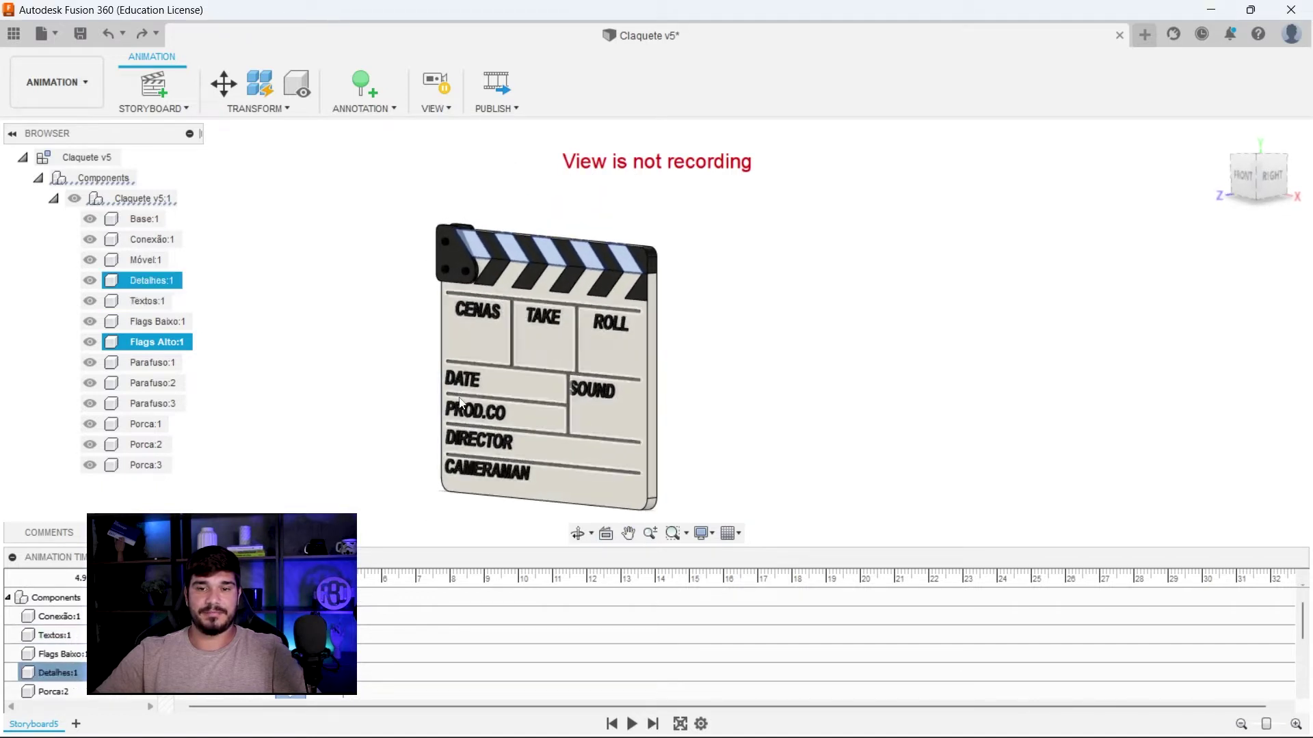
middle_click_drag(464, 414, 451, 396, "shift")
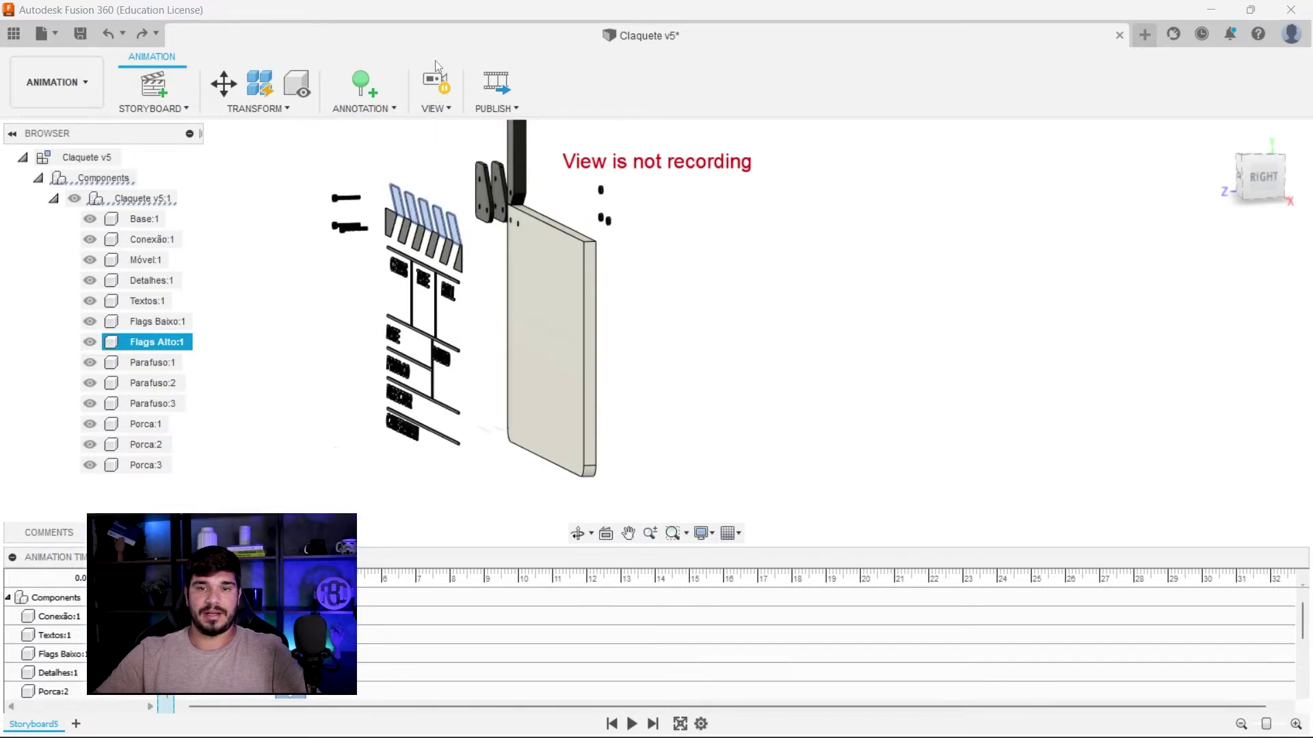
left_click(441, 92)
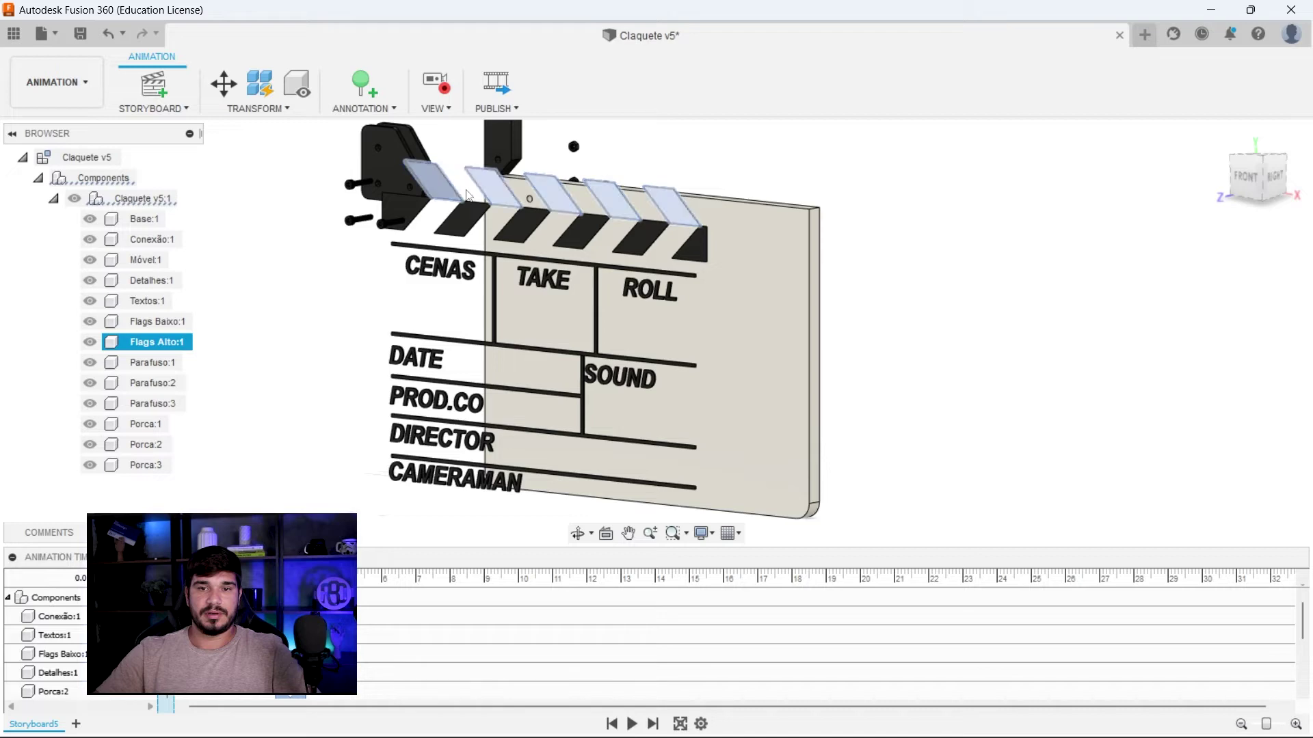
mouse_move(901, 333)
middle_mouse_down()
mouse_move(847, 317)
mouse_move(826, 340)
mouse_move(807, 325)
middle_mouse_up()
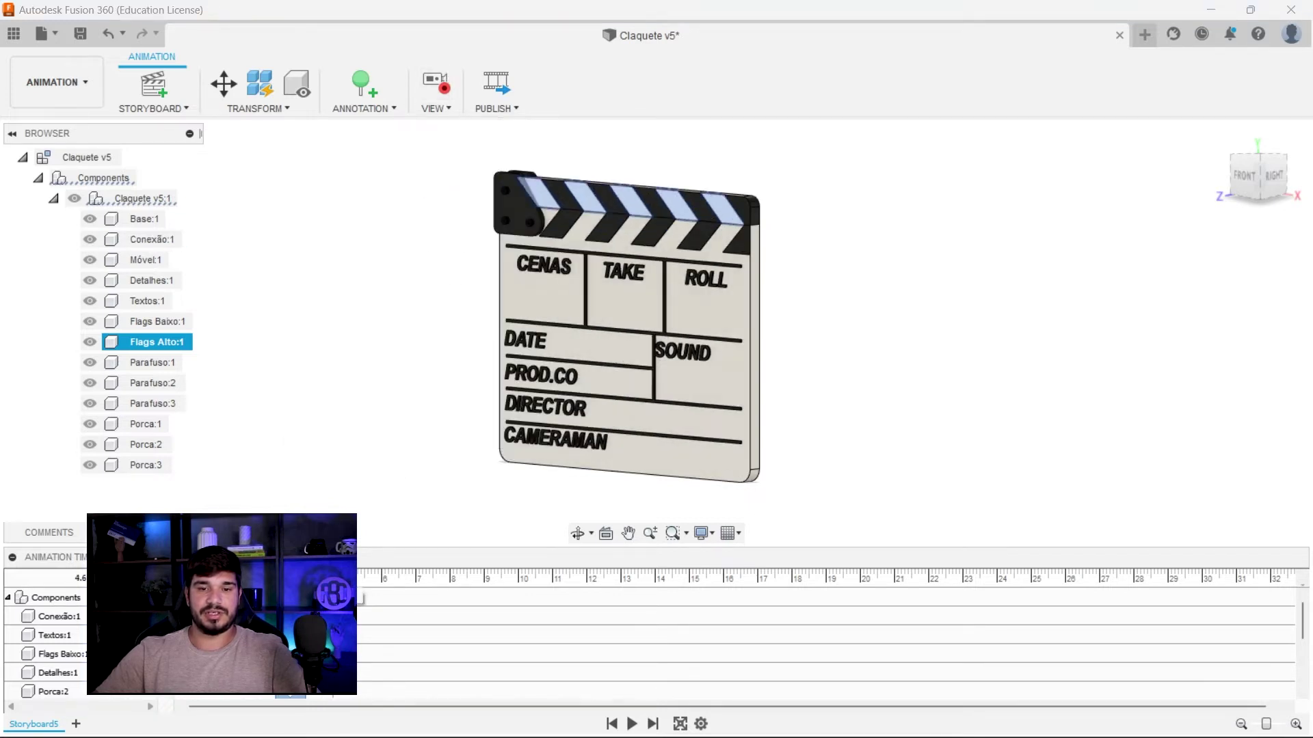
middle_click_drag(865, 334, 814, 325, "shift")
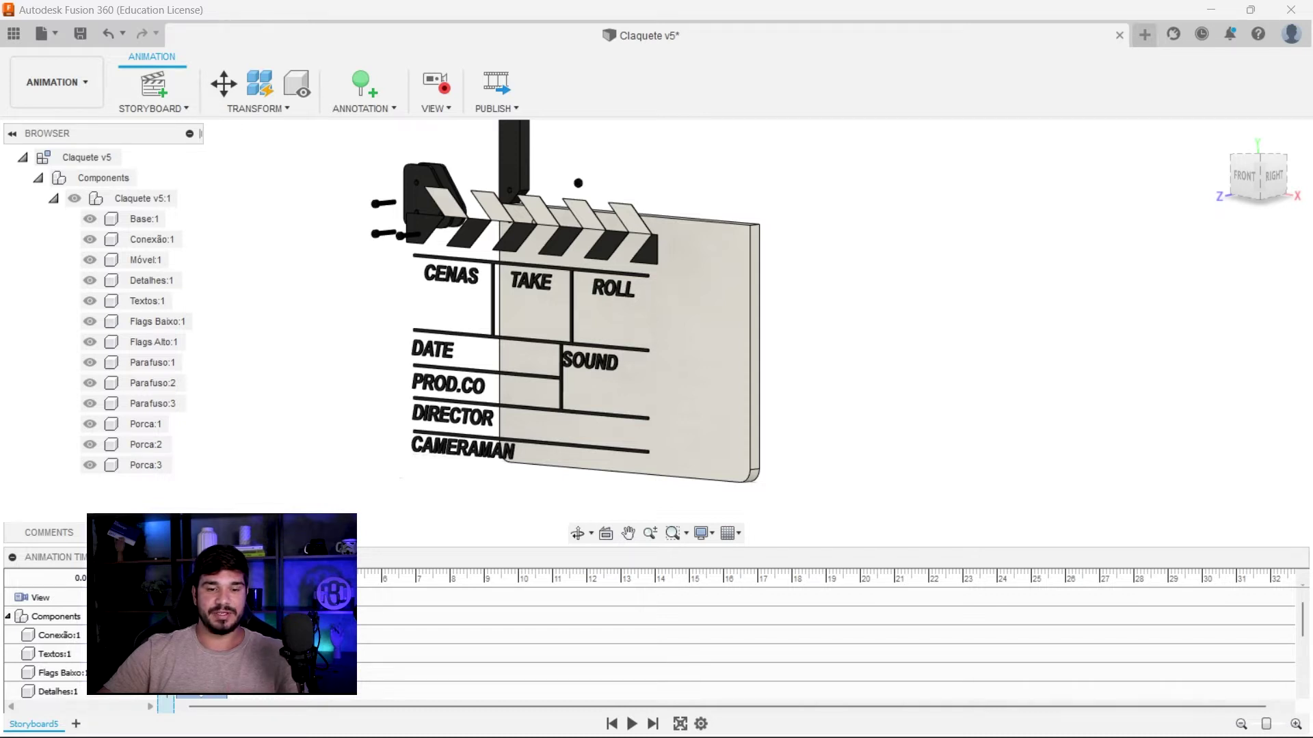
Start a new storyboard from the storyboard tab bar.
left_click(77, 725)
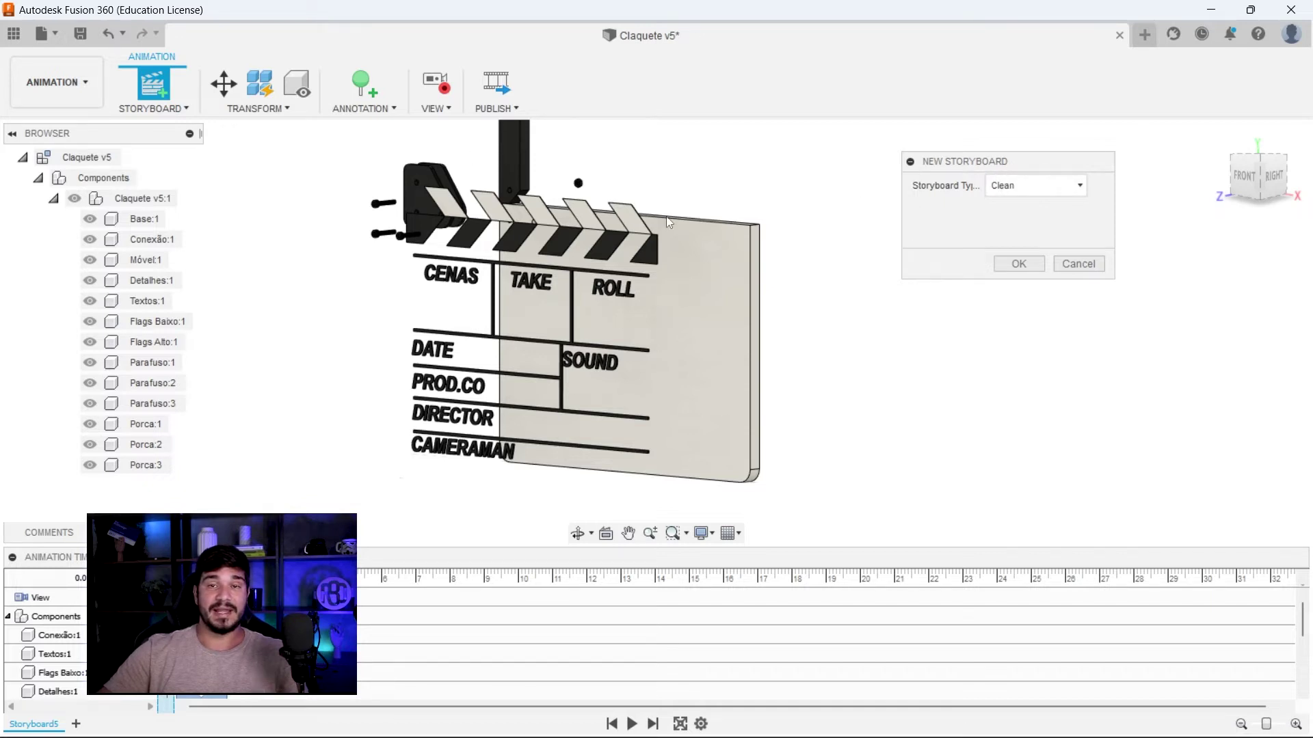
Create Storyboard6 with the storyboard type Clean.
left_click(1038, 189)
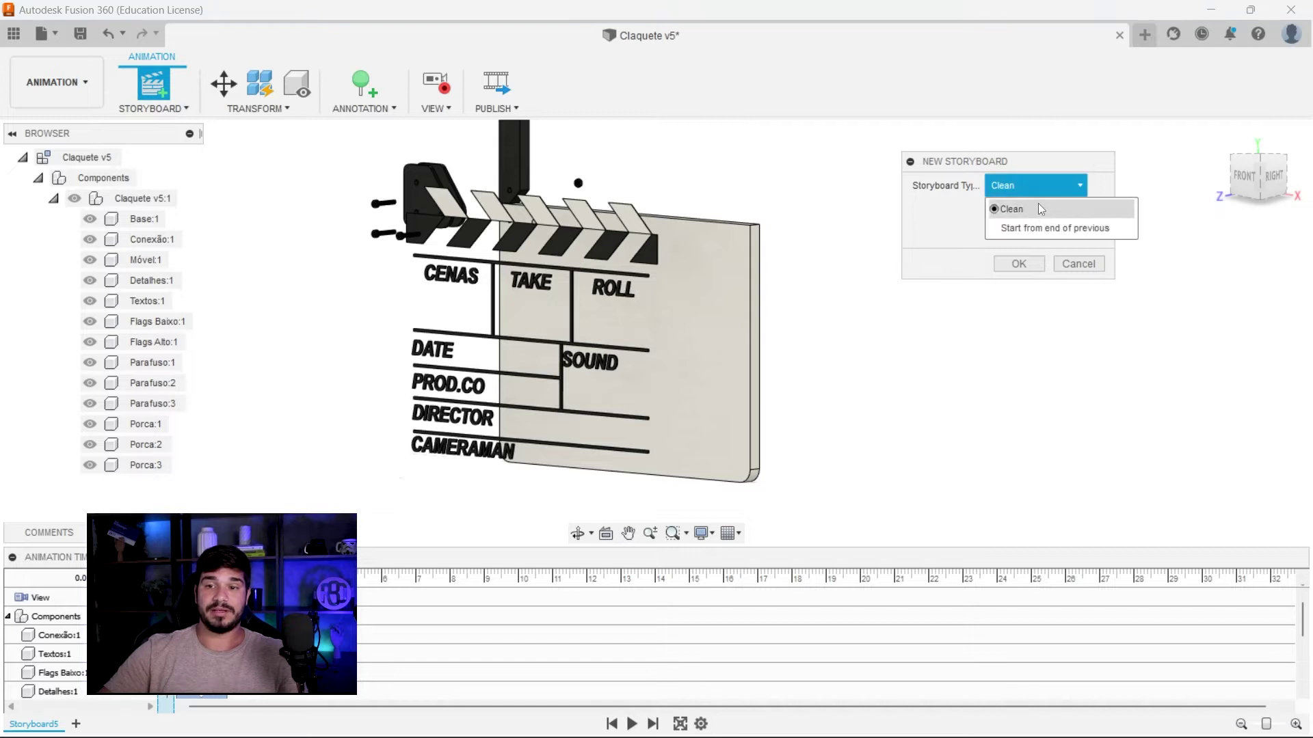
left_click(1036, 207)
left_click(1032, 268)
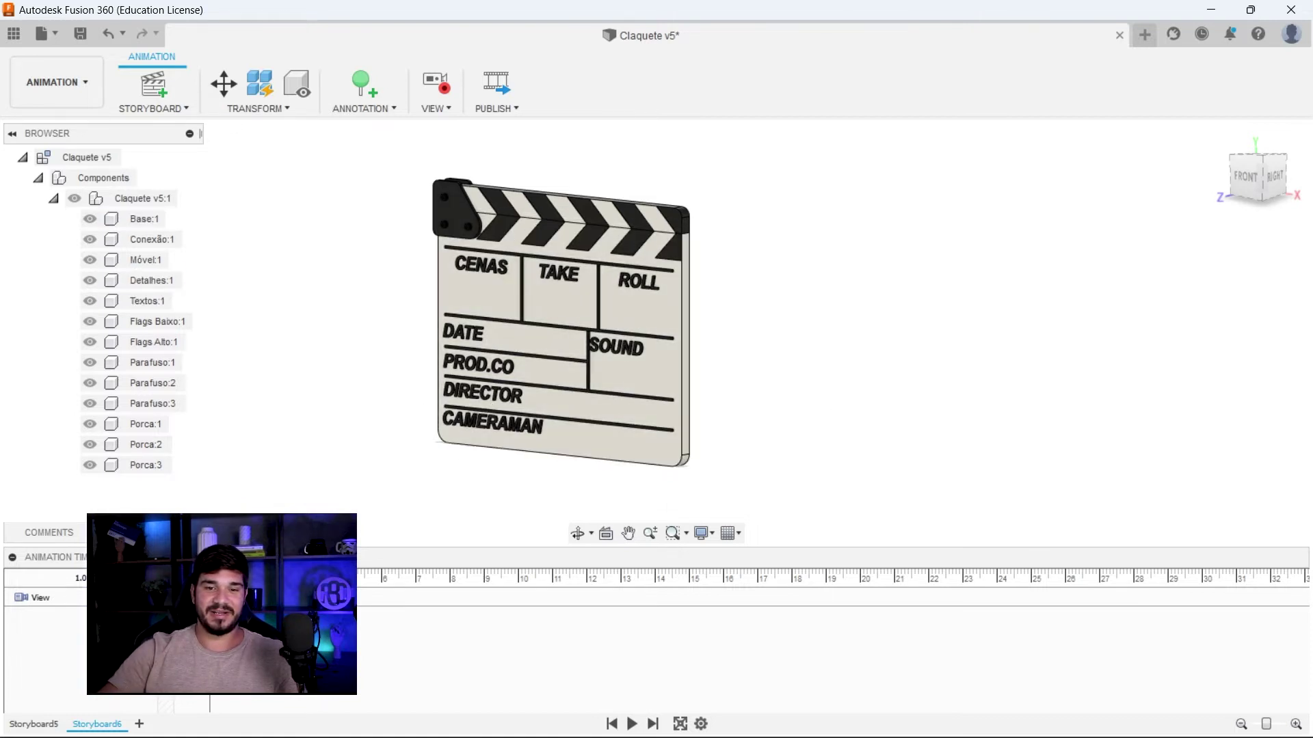
Select every clapperboard part from Base:1 through Porca:3 in the Browser.
scroll(636, 411, "up", 3)
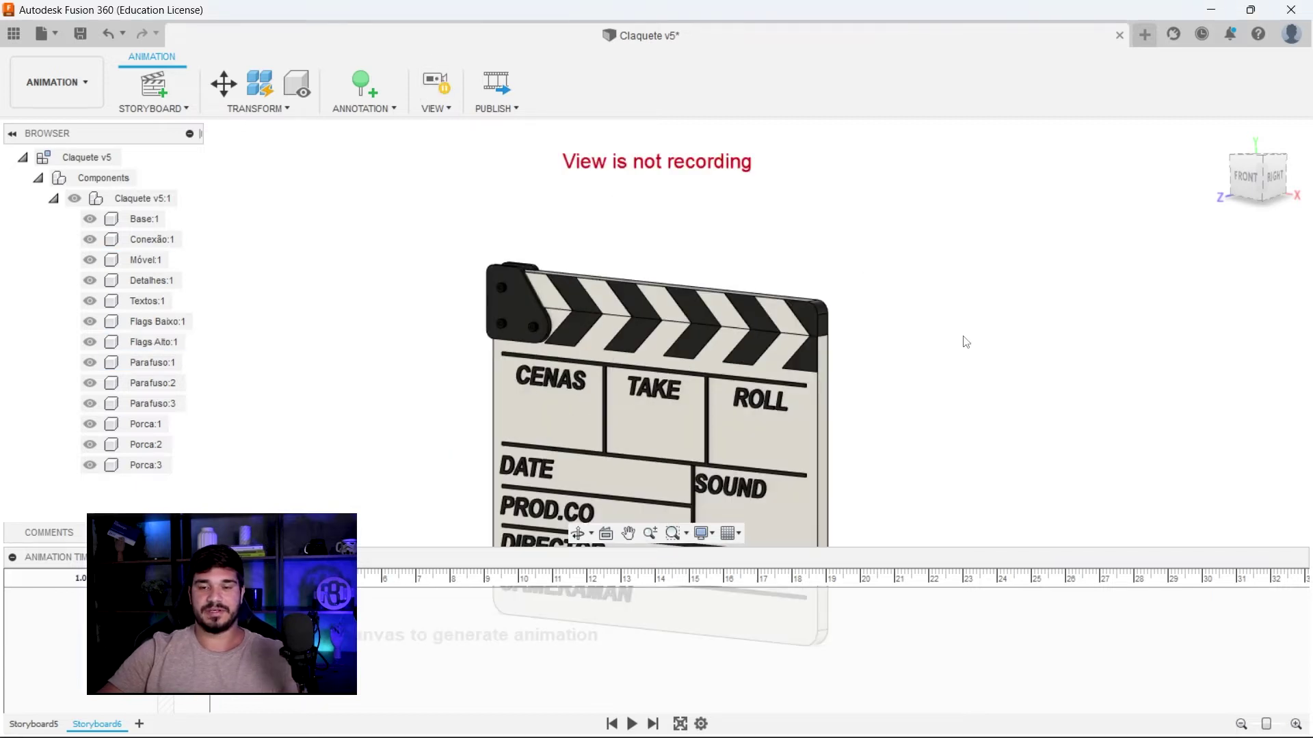
middle_click_drag(961, 340, 888, 282)
scroll(902, 308, "down", 2)
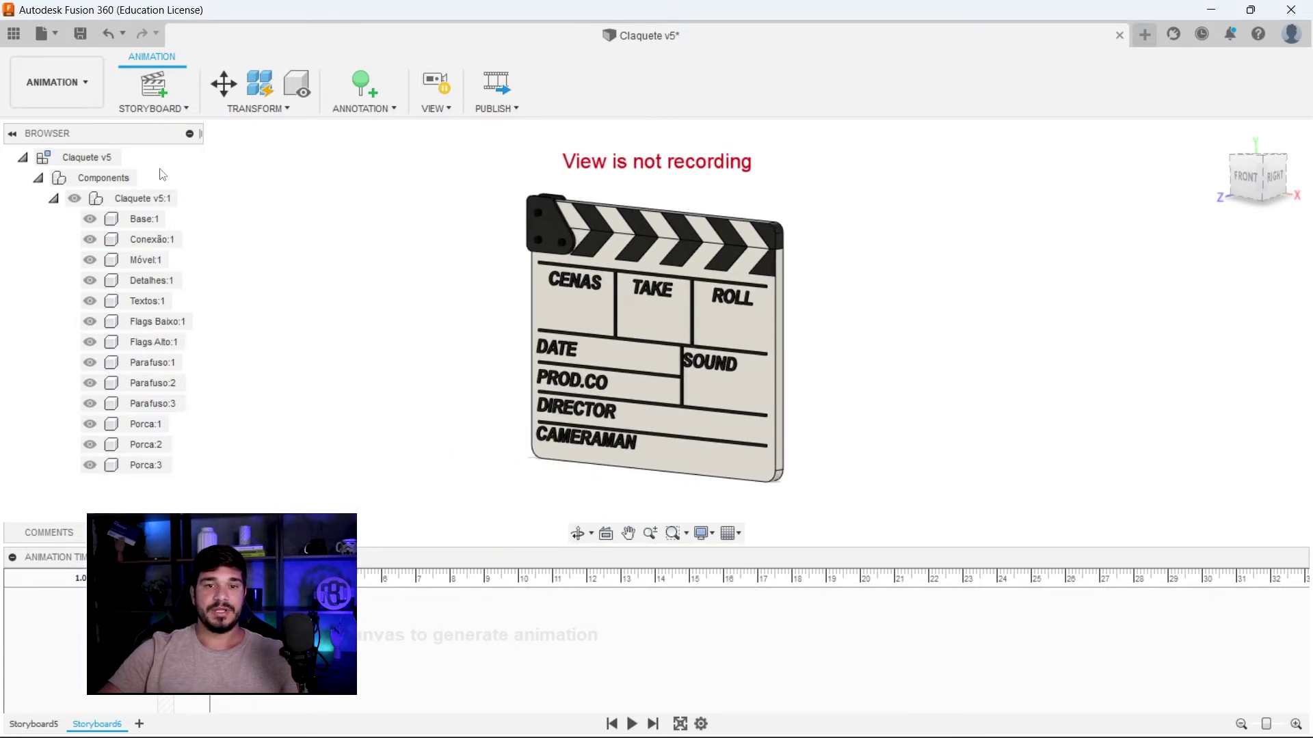
left_click(143, 199)
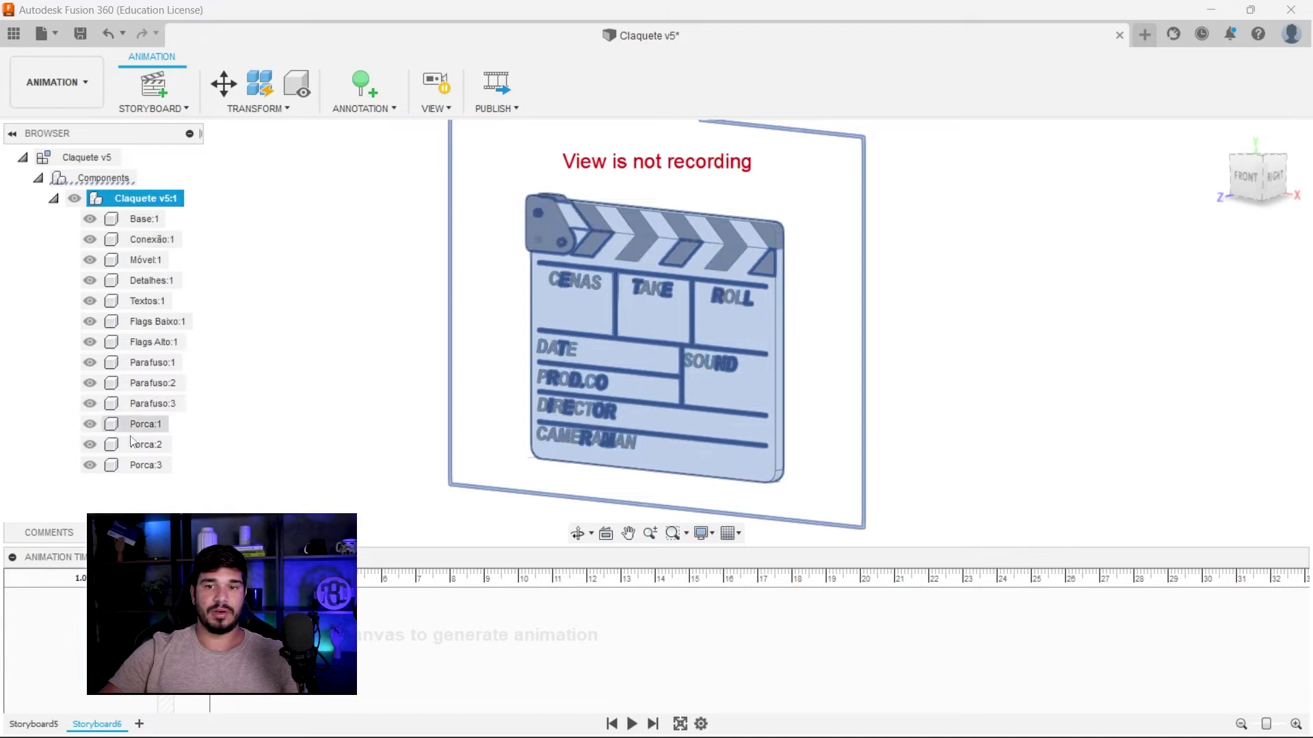
left_click(144, 223)
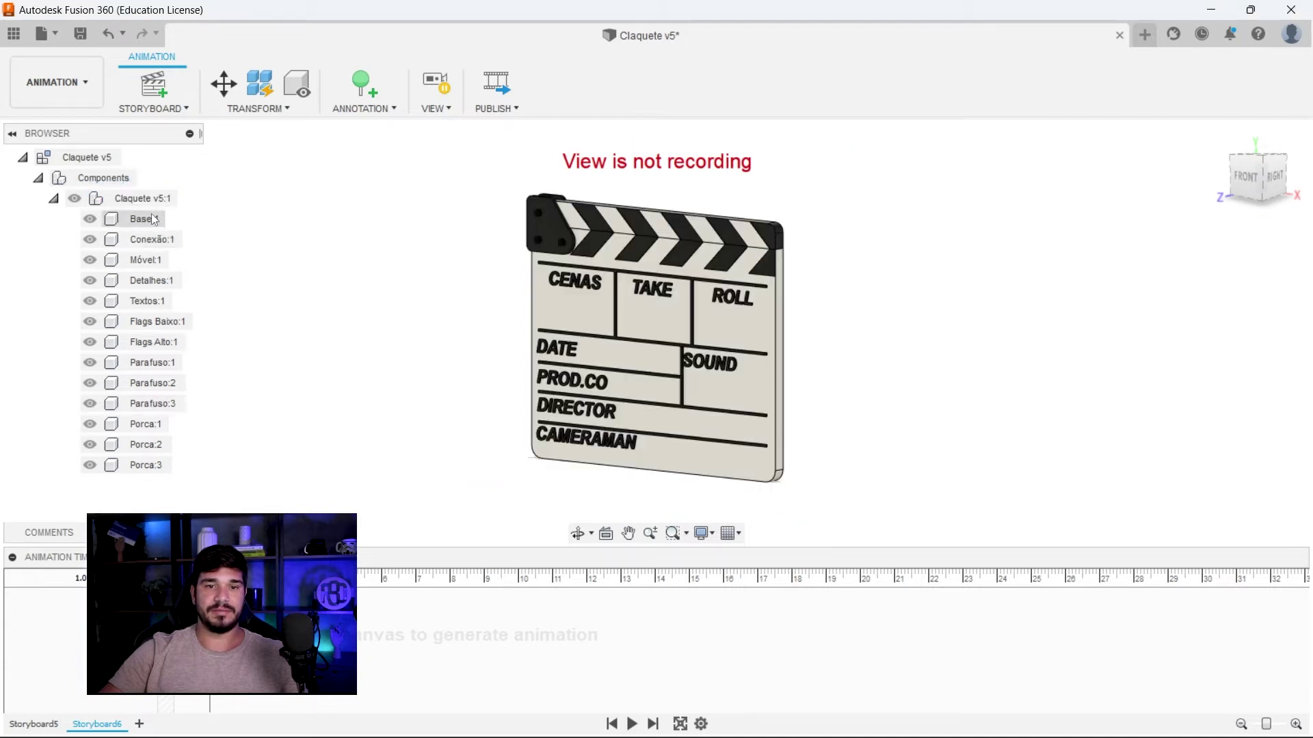
left_click(151, 469, "shift")
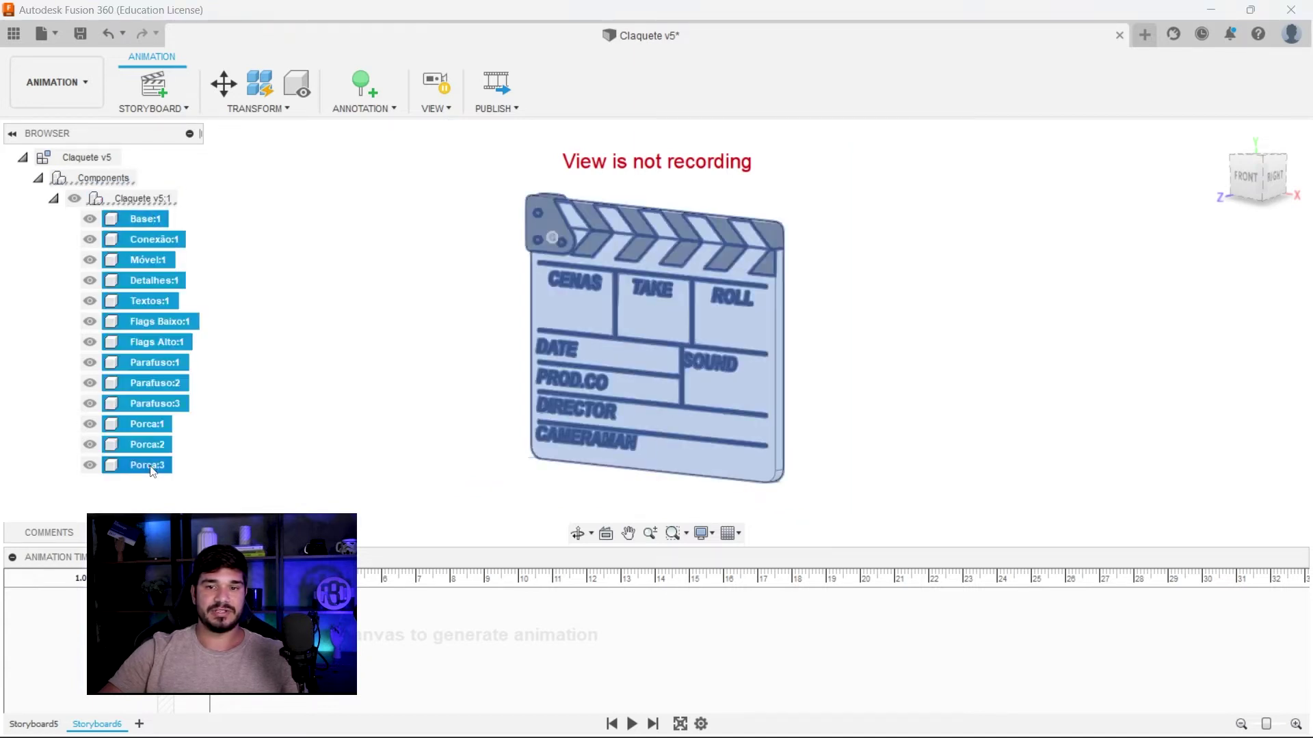
left_click(143, 198)
left_click(147, 219)
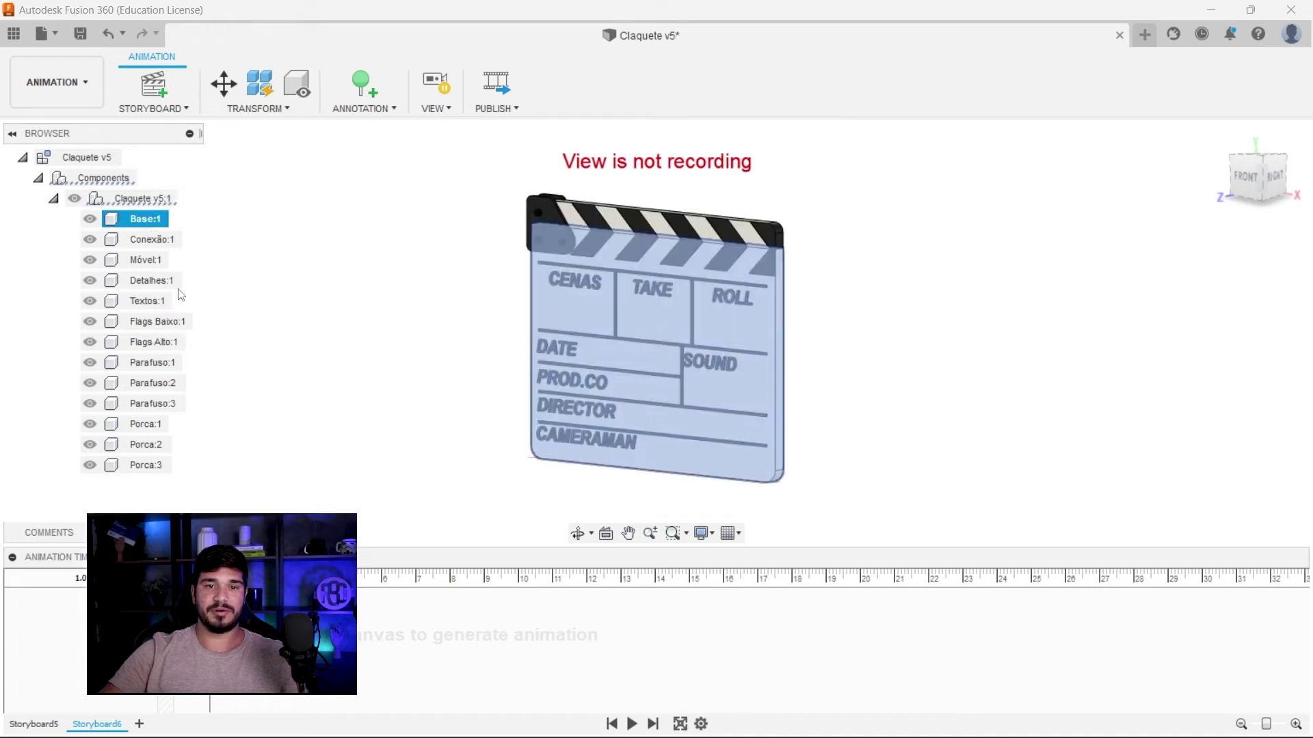
left_click(149, 470, "shift")
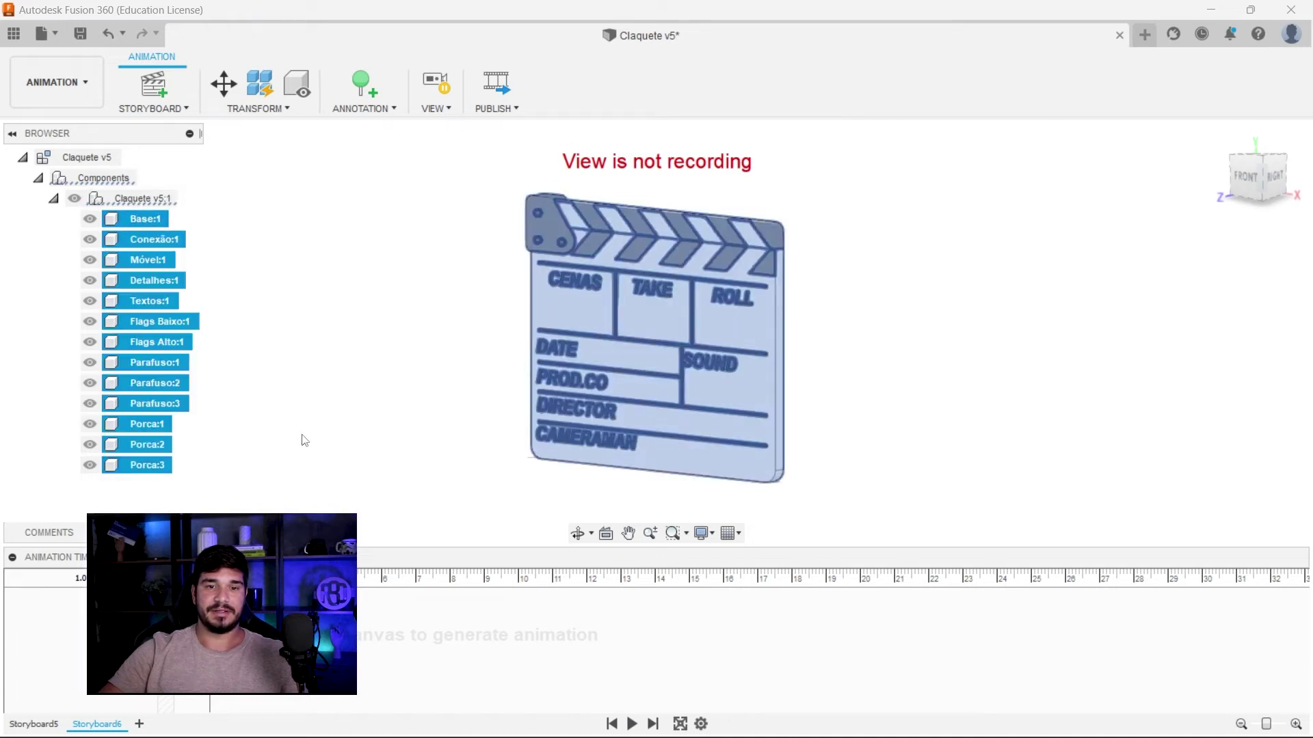
Auto-explode all levels with the Explosion Scale nudged slightly wider, and confirm.
left_click(263, 109)
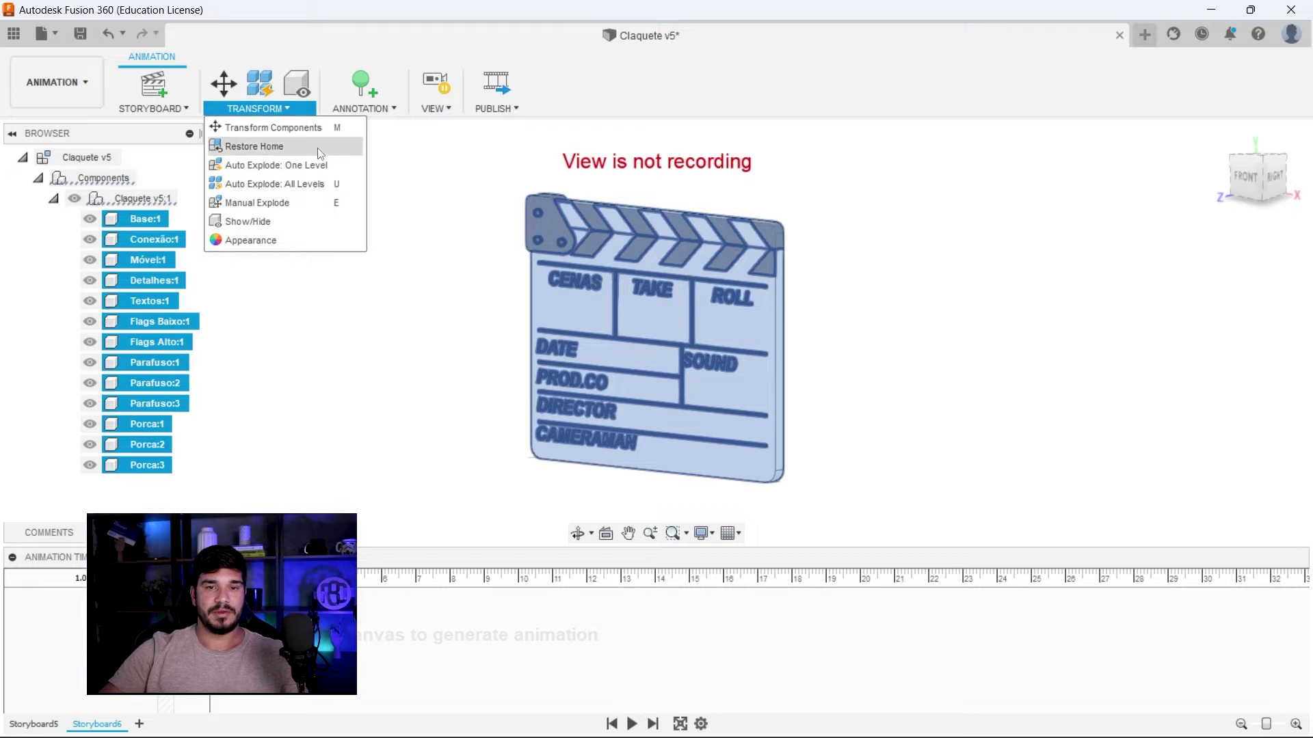
left_click(297, 182)
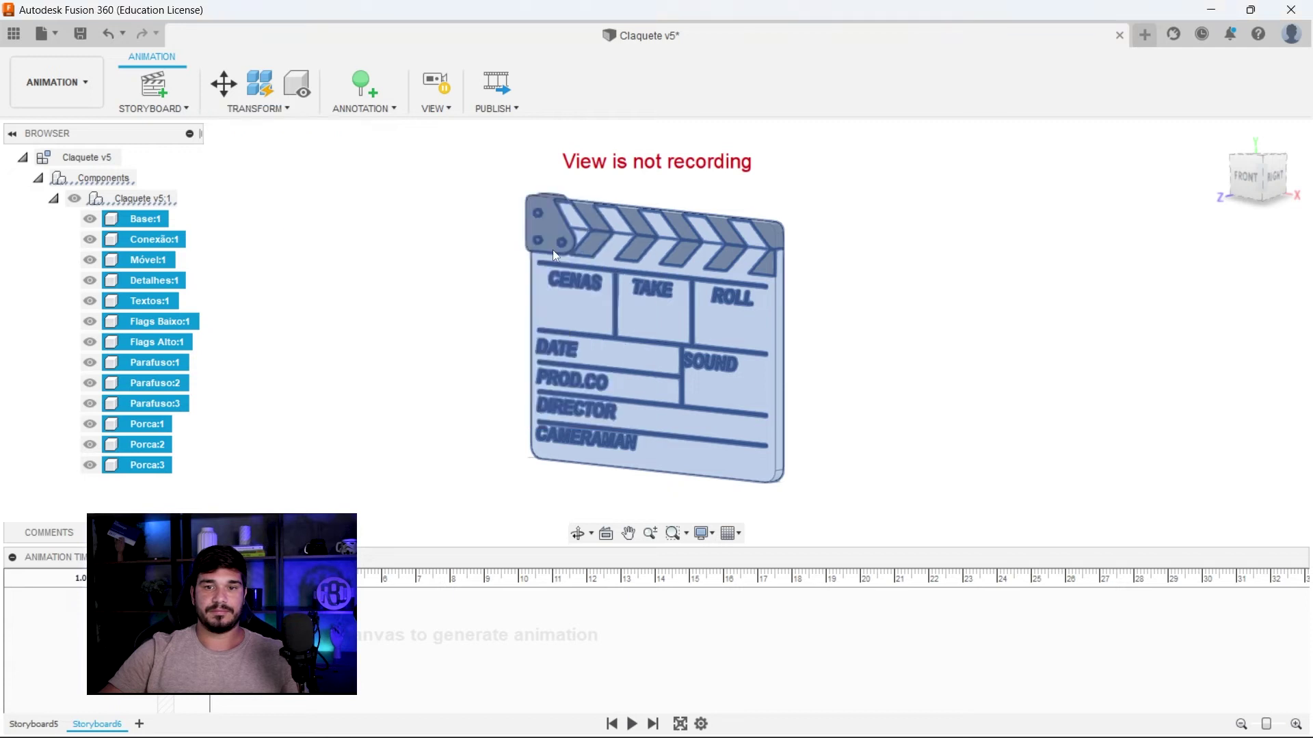
mouse_move(525, 306)
middle_mouse_down("shift")
mouse_move(506, 302)
mouse_move(526, 276)
middle_mouse_up("shift")
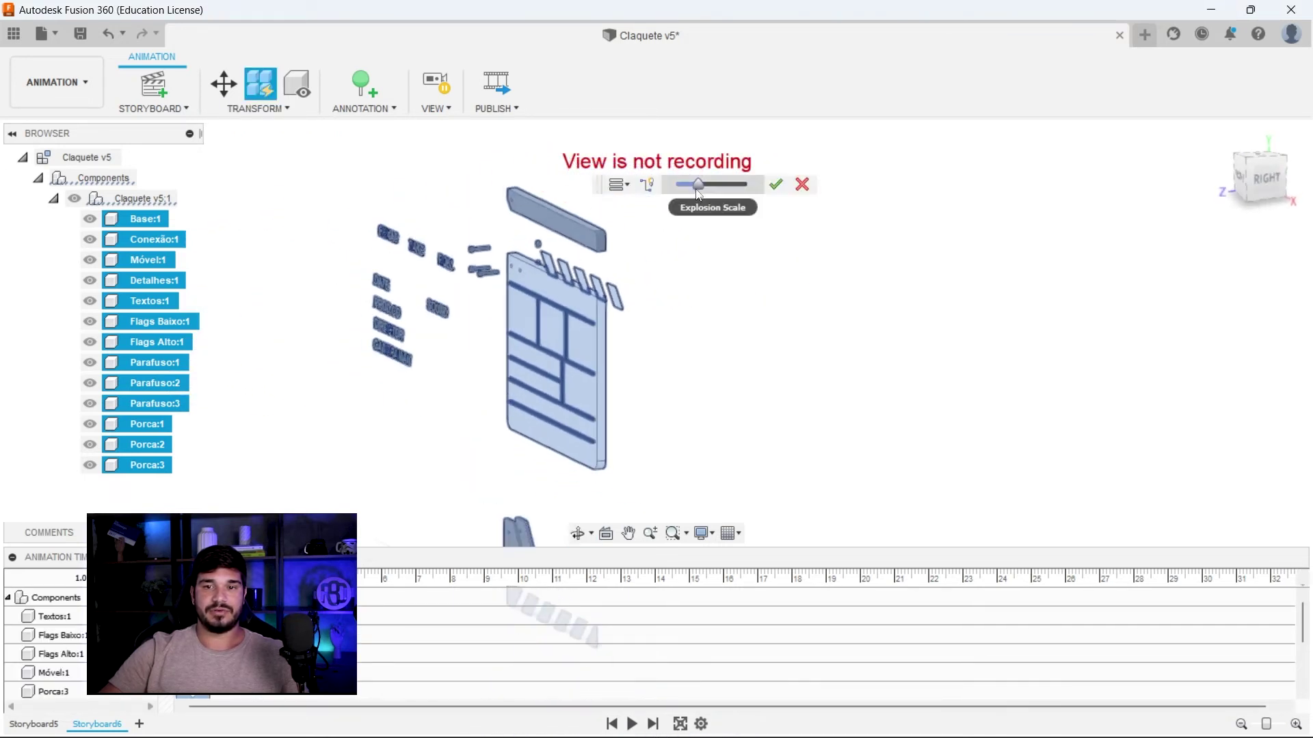
left_click_drag(695, 186, 690, 189)
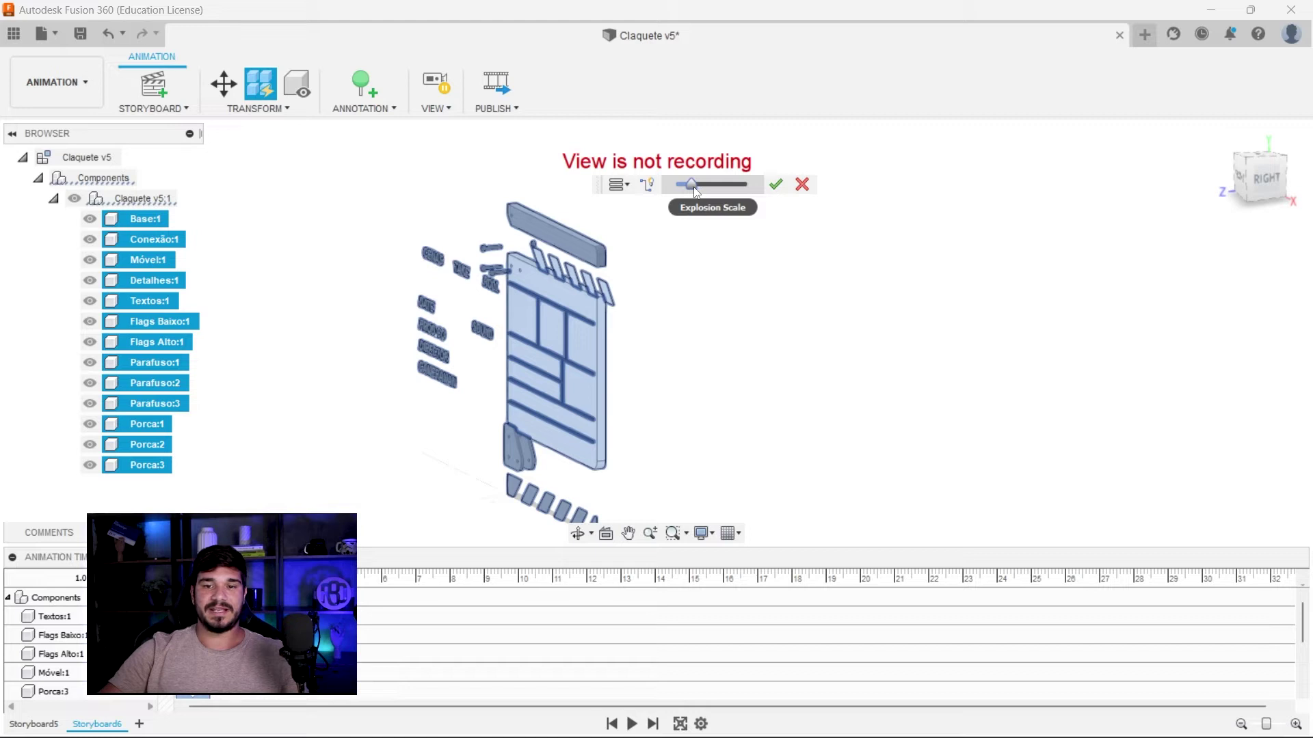
left_click(776, 185)
left_click(341, 427)
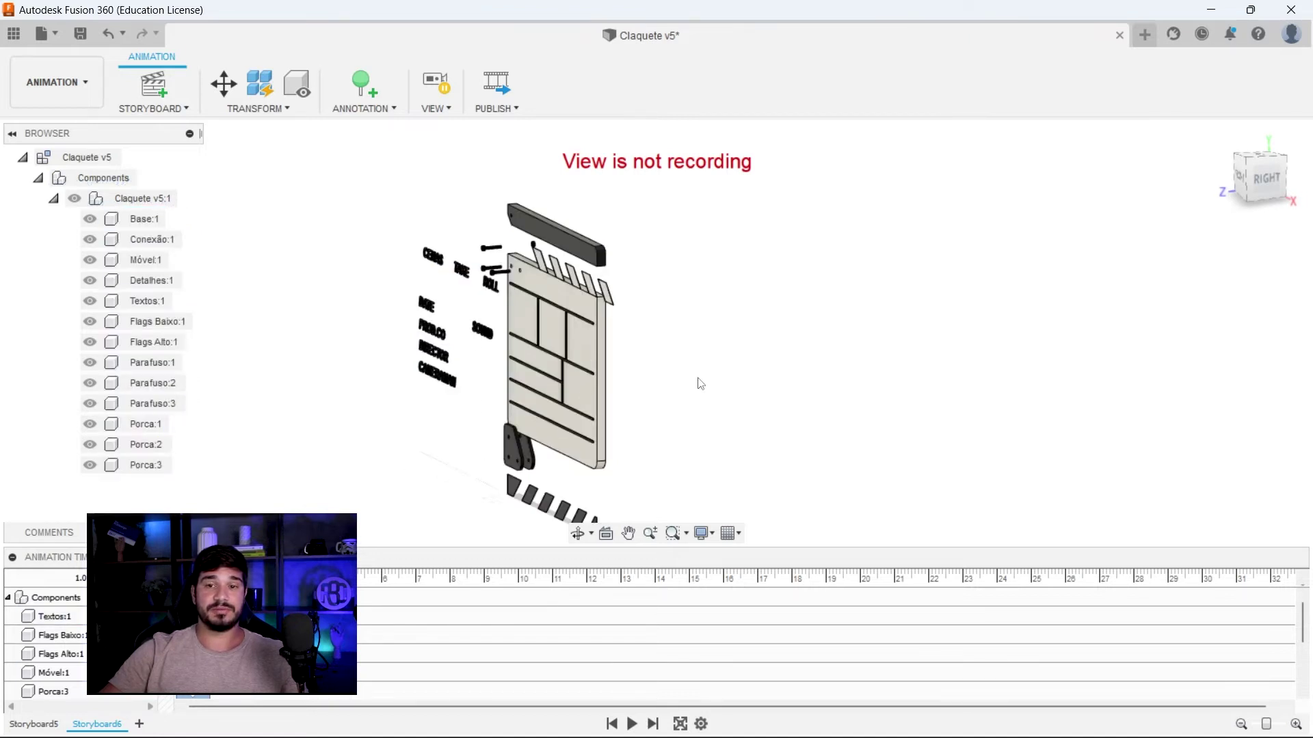
scroll(697, 369, "down", 2)
middle_click_drag(699, 341, 711, 363, "shift")
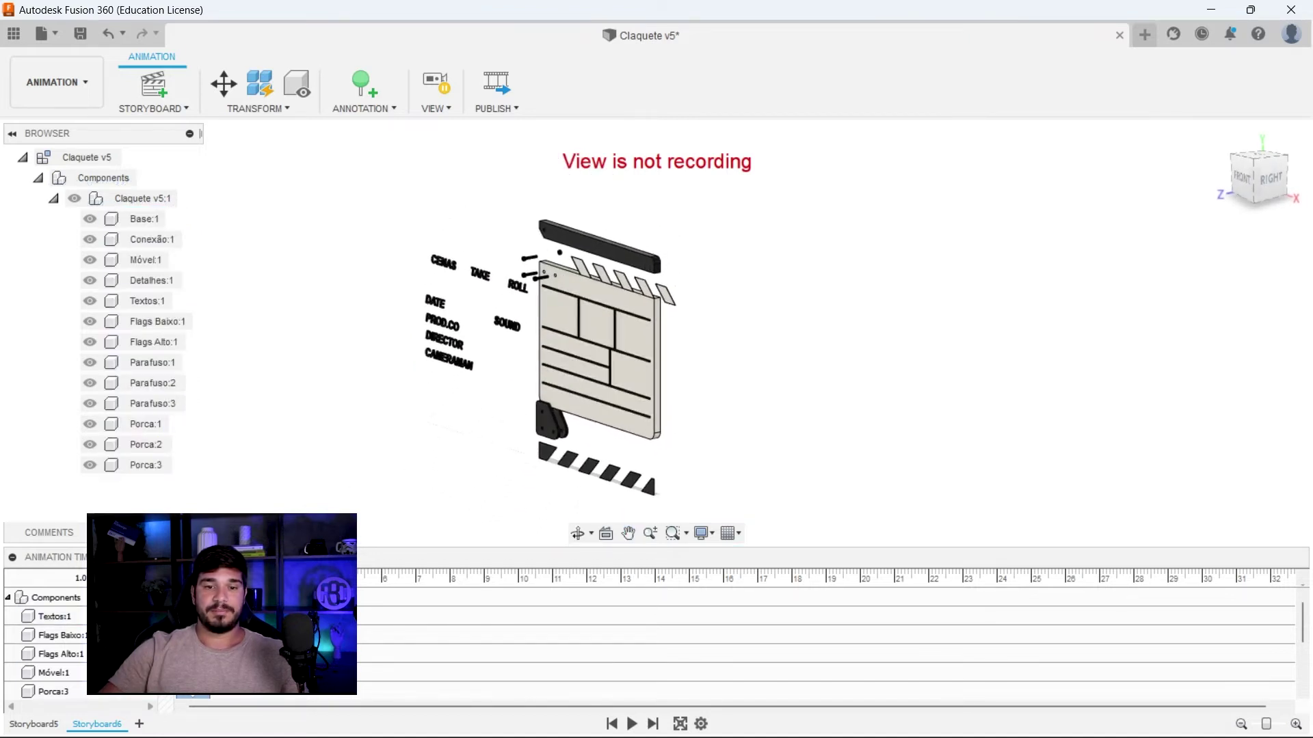
left_click(148, 301)
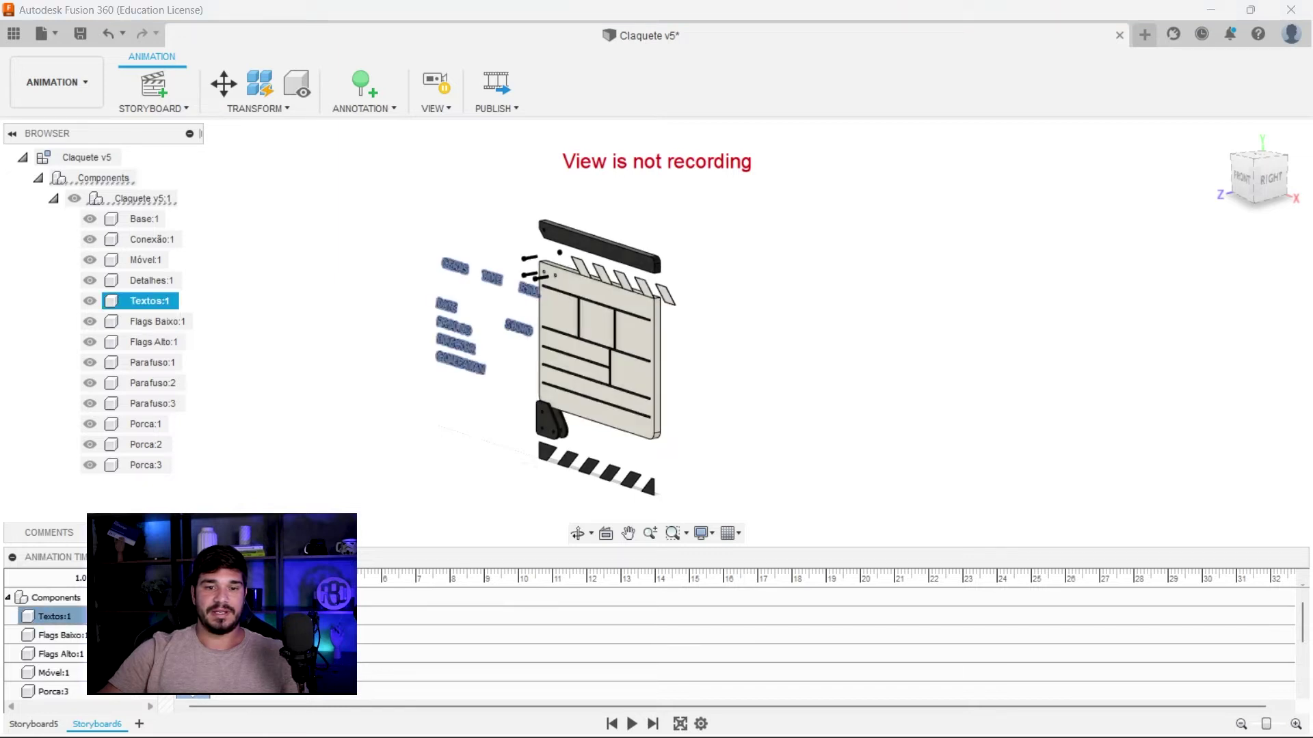
Open the Textos:1 explode move for editing, try a new offset, then cancel it.
key("Escape")
left_click(147, 301)
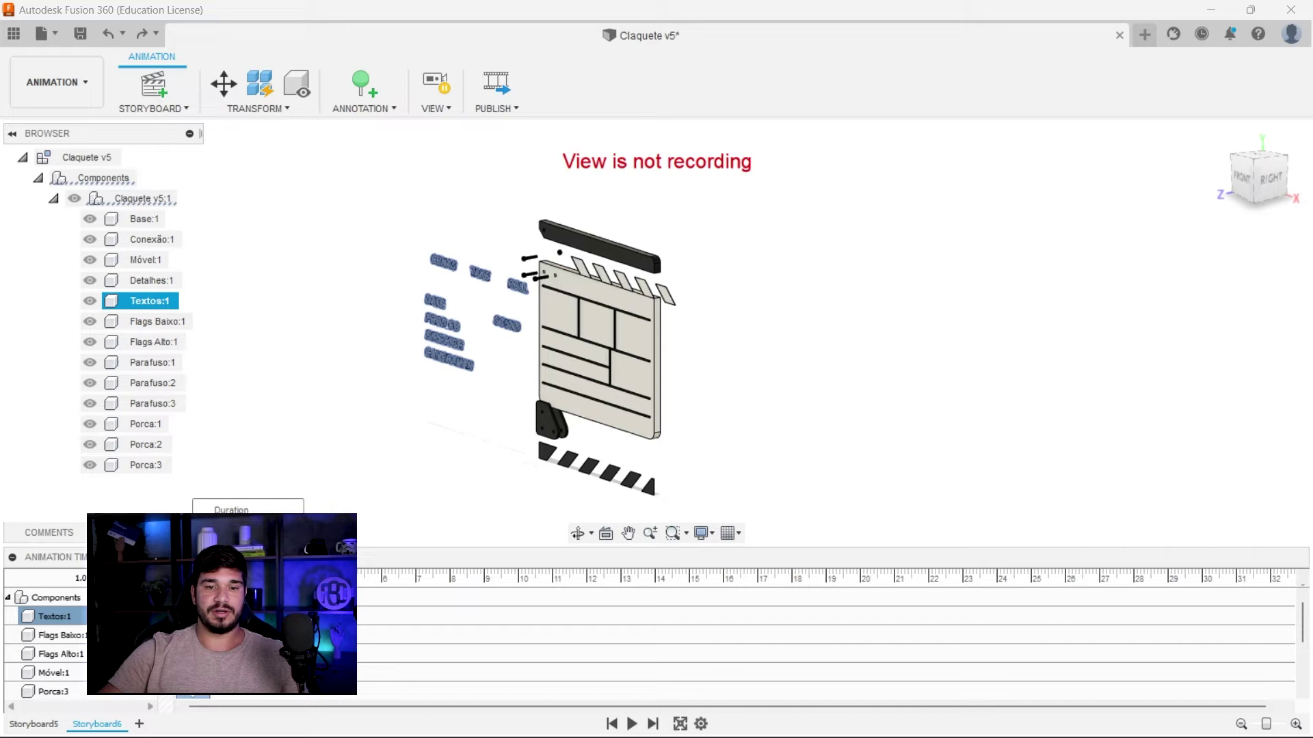
double_click(444, 356)
scroll(445, 358, "up", 5)
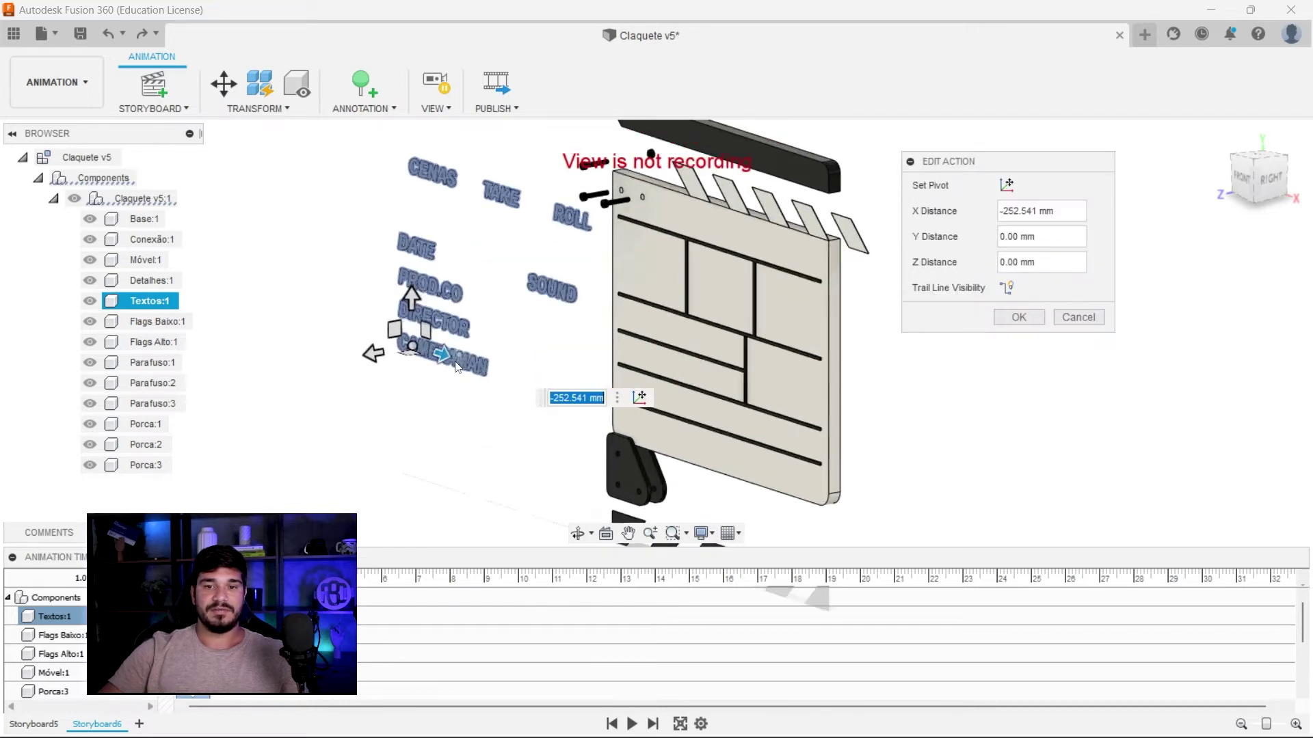
left_click_drag(446, 360, 680, 398)
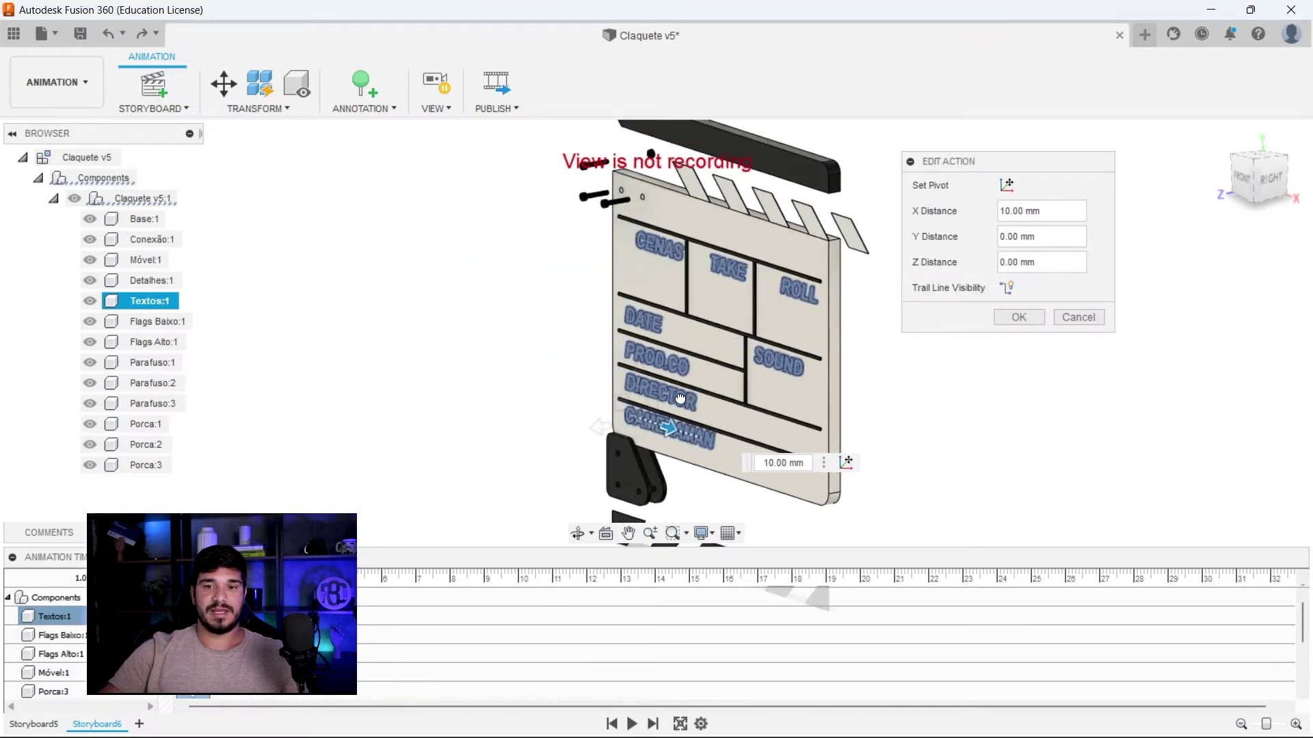
key("Escape")
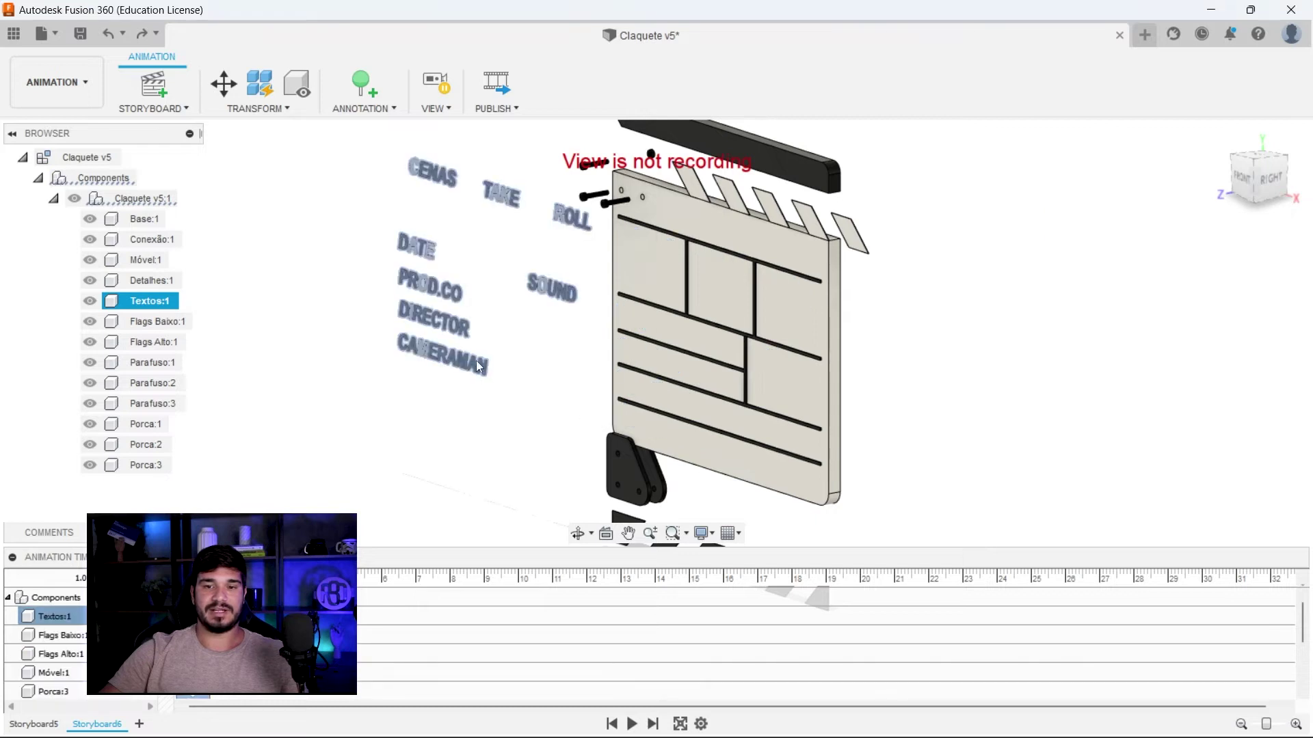
Edit the Textos move action to X Distance 0 and Z 100 mm.
right_click(193, 698)
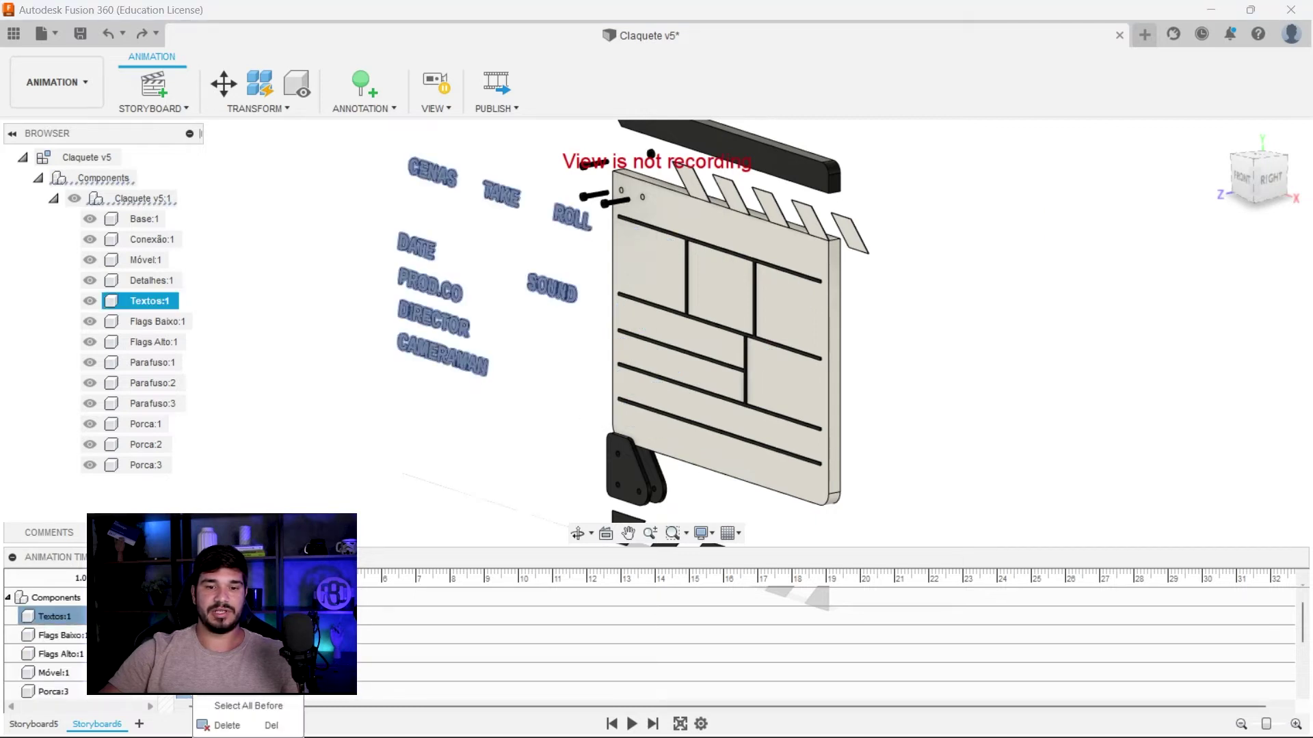
left_click(233, 666)
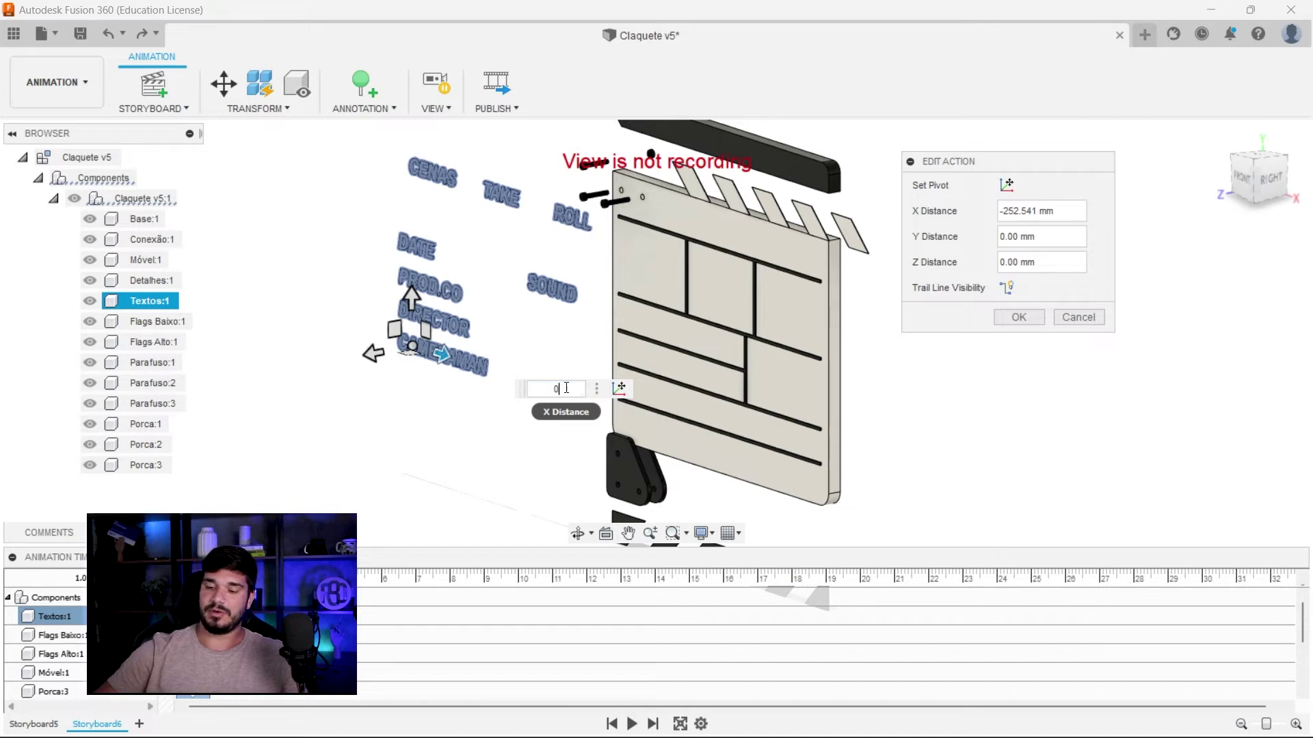
type("0")
middle_click_drag(611, 402, 478, 383, "shift")
left_click_drag(658, 387, 517, 397)
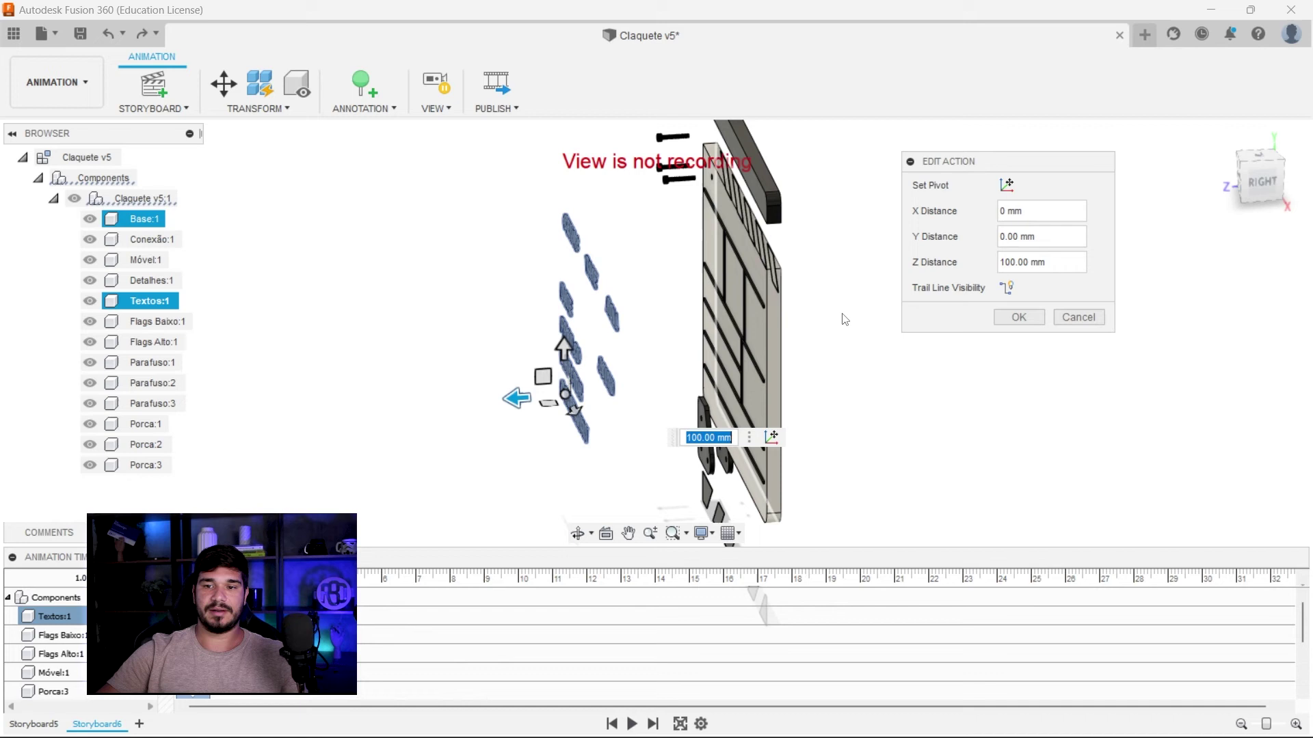
left_click(1017, 319)
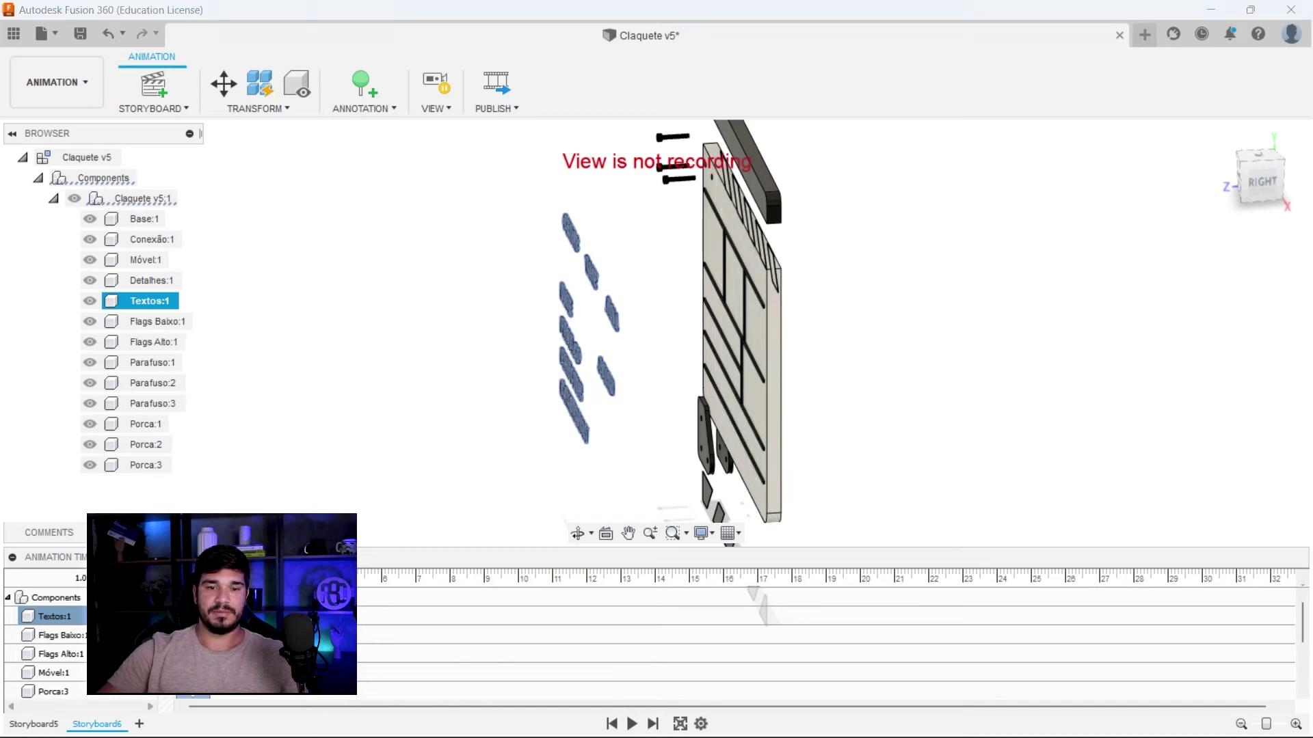
left_click(123, 635)
double_click(752, 592)
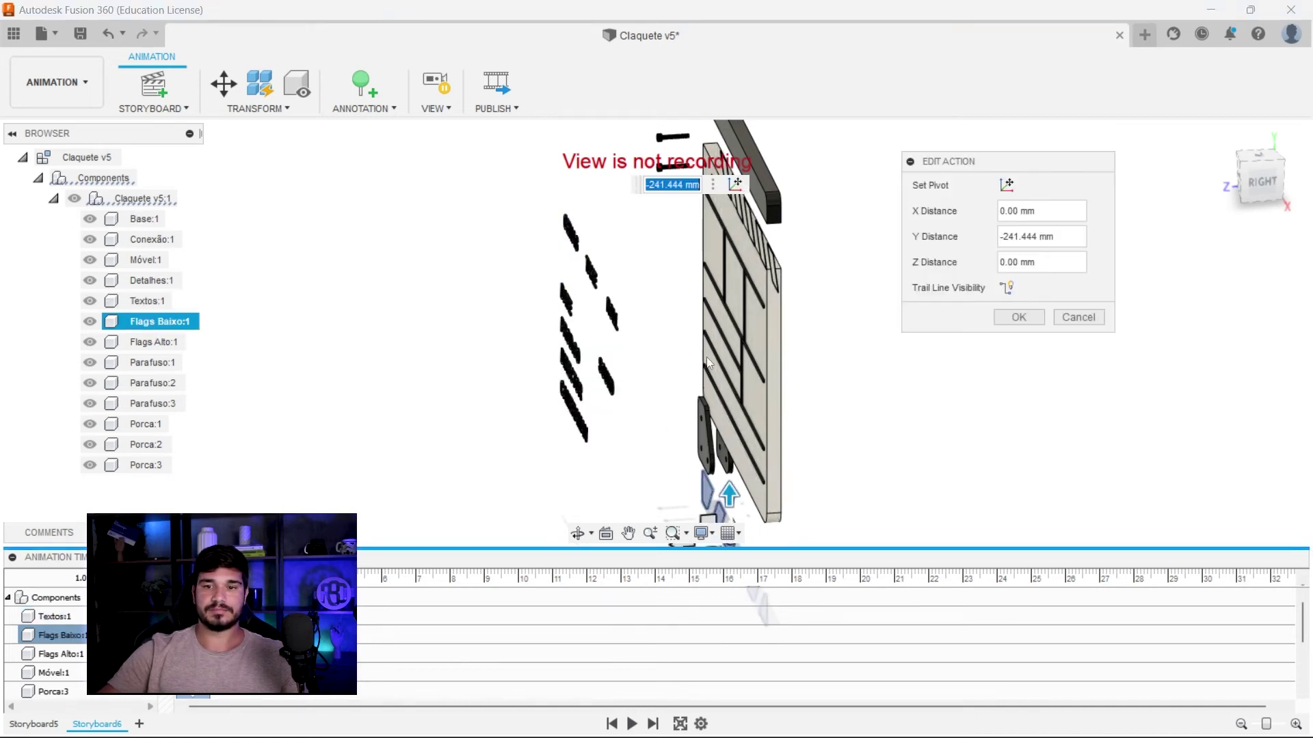
Edit the Flags Baixo move to Y distance 0 and 150 mm out along Z.
middle_click_drag(662, 501, 706, 354, "shift")
left_click(649, 402)
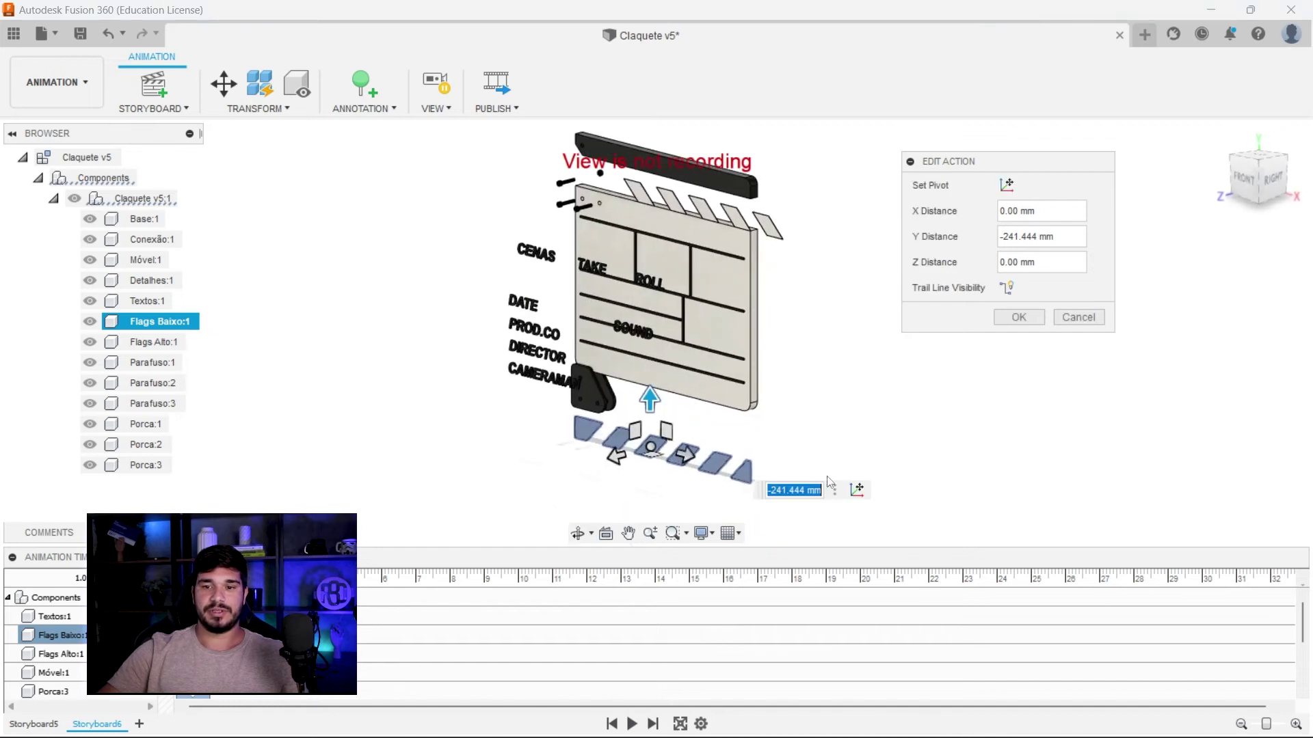
type("0")
key("Return")
middle_click_drag(789, 241, 680, 263, "shift")
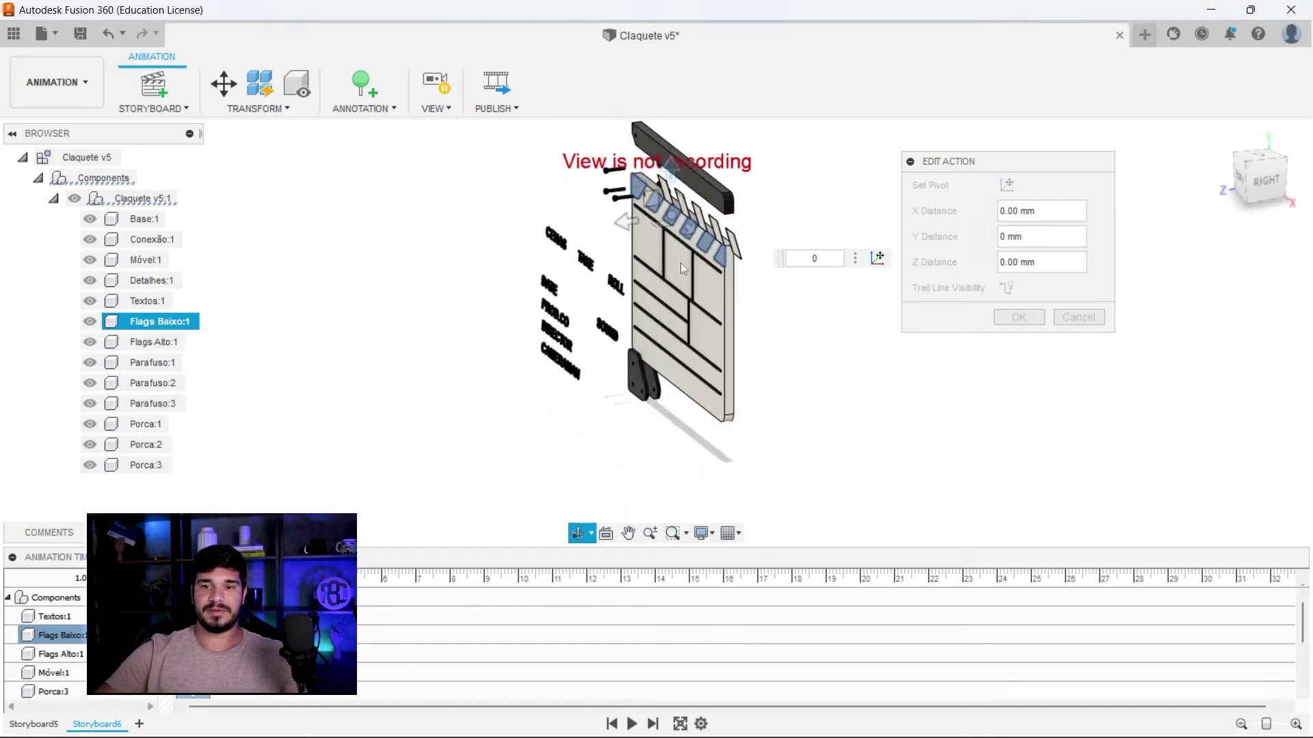
left_click_drag(626, 220, 518, 231)
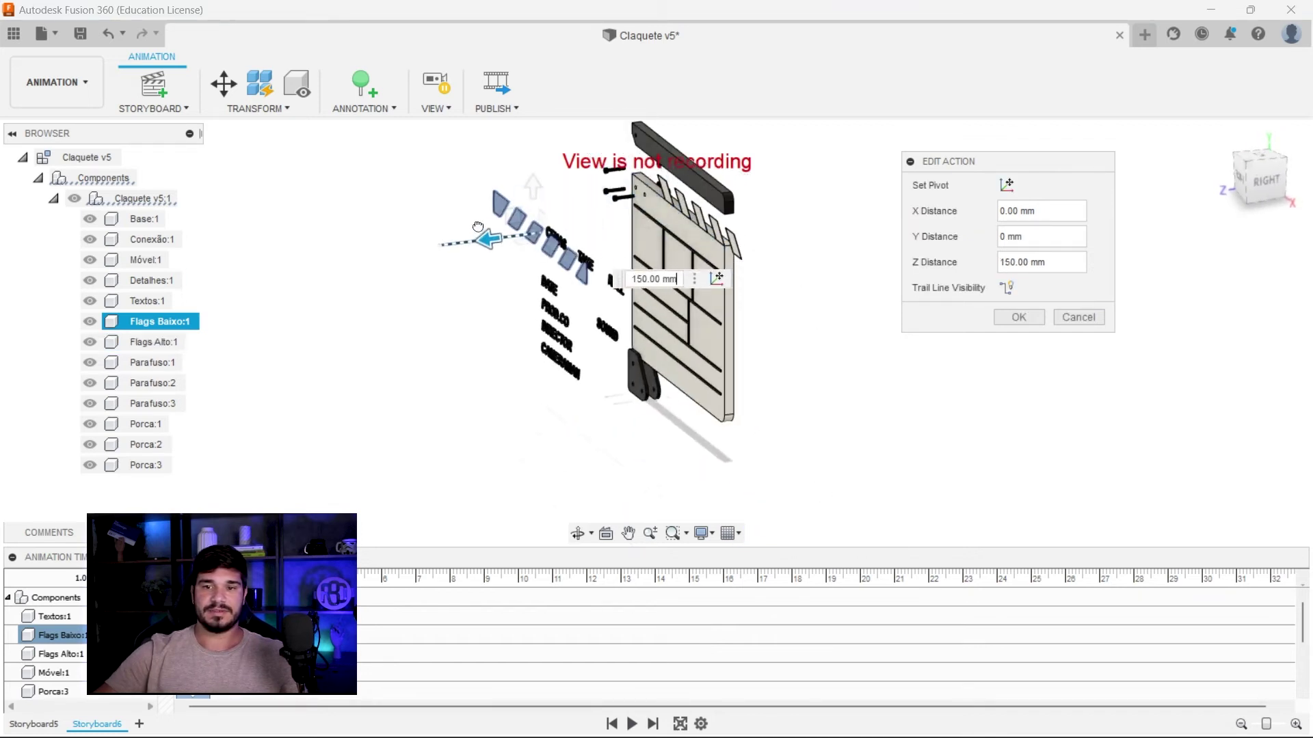
left_click(1018, 315)
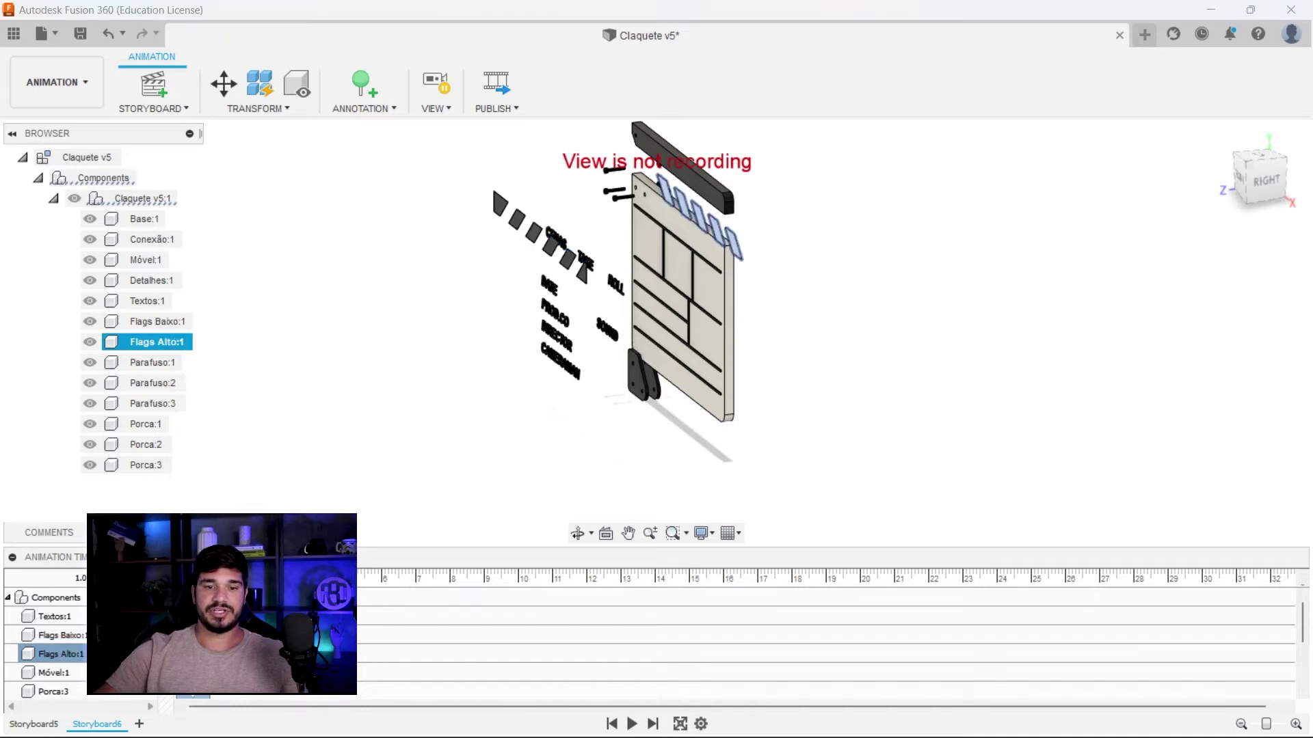
Slide the upper Flags Alto strips out of the board along Z.
key("m")
middle_click_drag(725, 205, 697, 199, "shift")
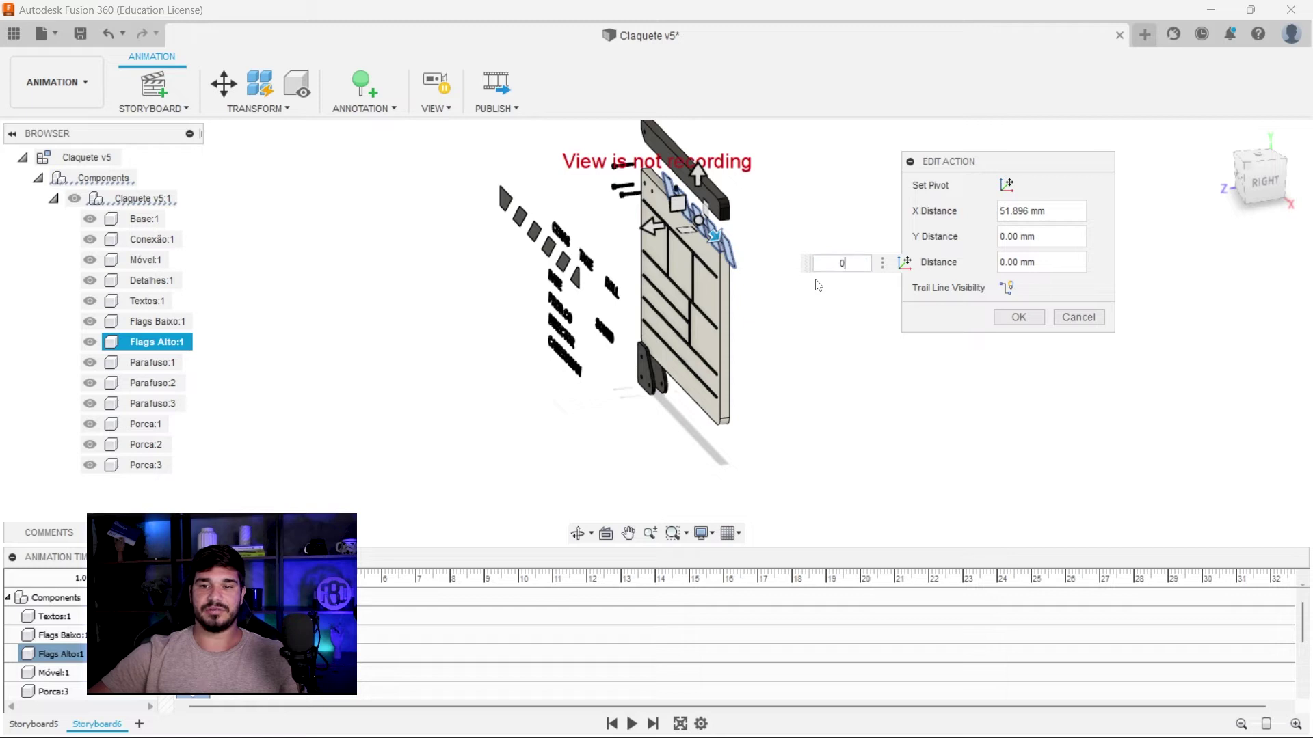
left_click_drag(653, 226, 505, 205)
left_click(1018, 316)
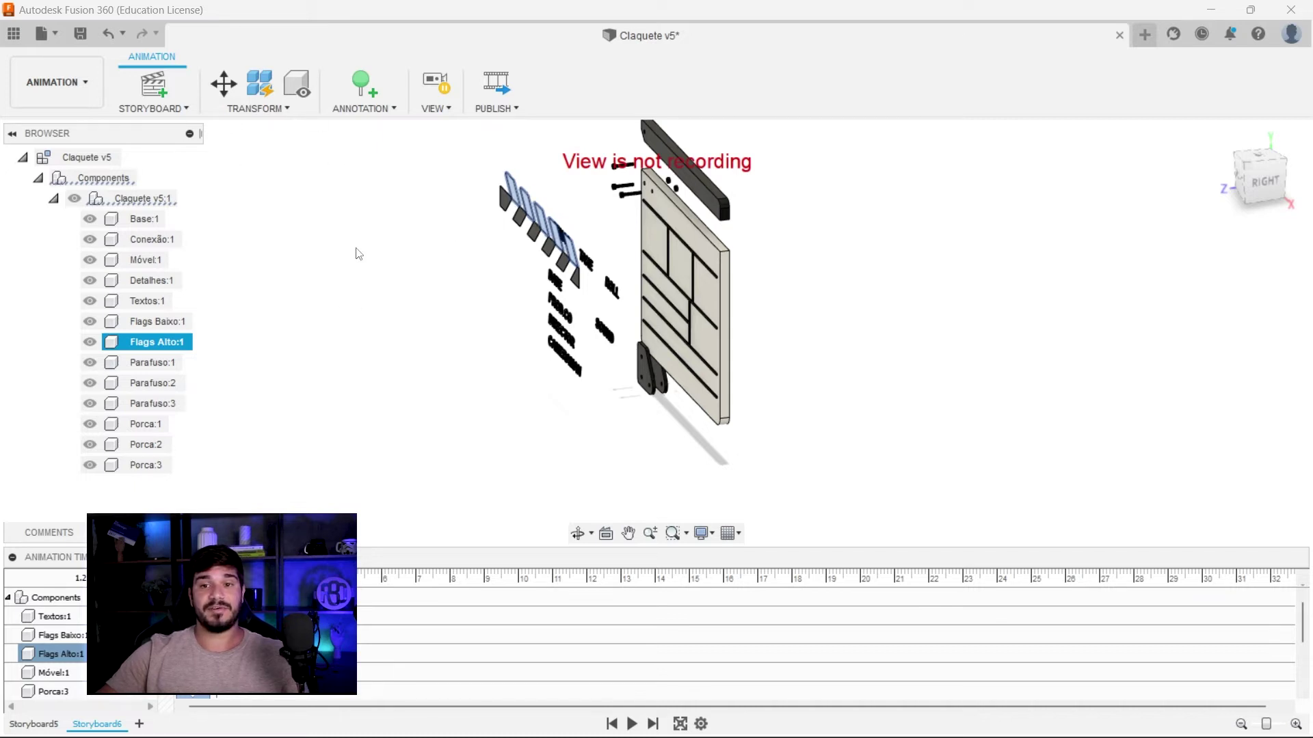
Remove all animation actions so the clapperboard shows fully assembled.
key("ctrl+z")
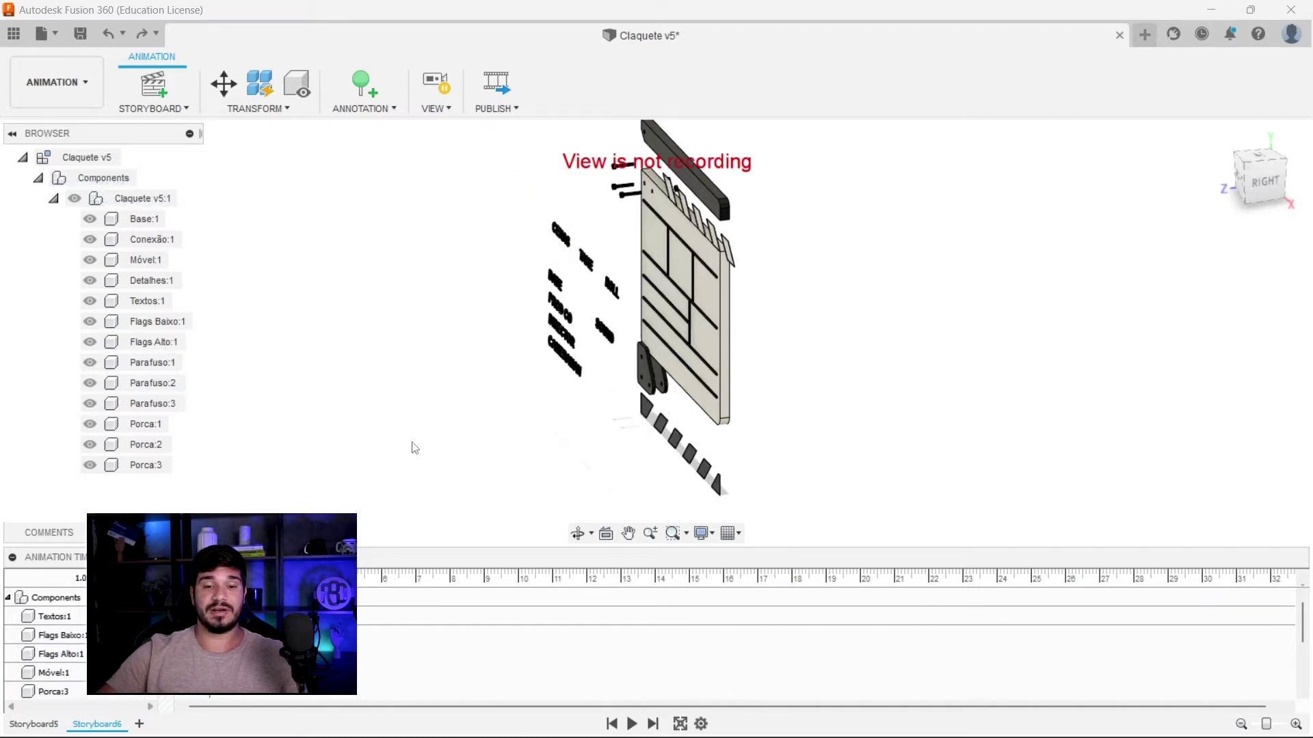
scroll(682, 262, "up", 3)
scroll(683, 262, "up", 3)
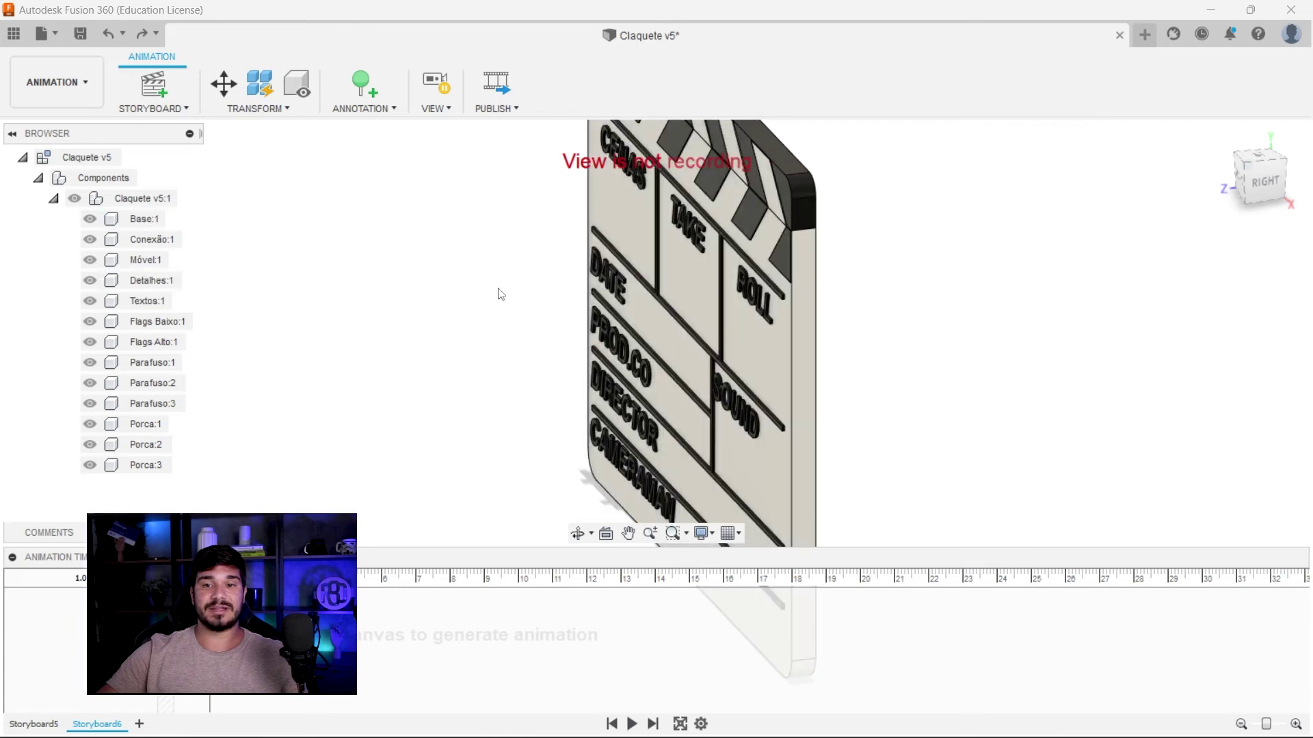
Select the Textos, Detalhes and Flags Baixo parts of the clapperboard.
left_click(627, 350)
left_click(152, 280, "ctrl")
left_click(154, 261, "ctrl")
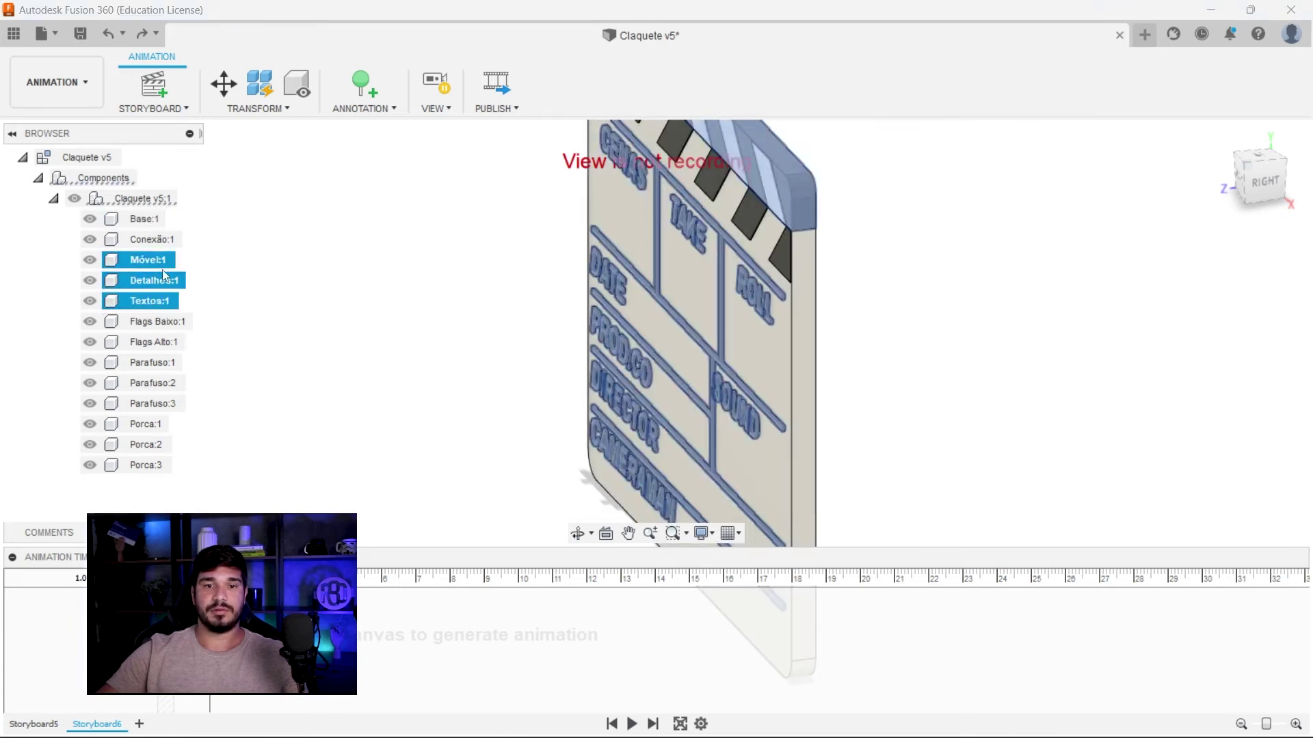
left_click(158, 264, "ctrl")
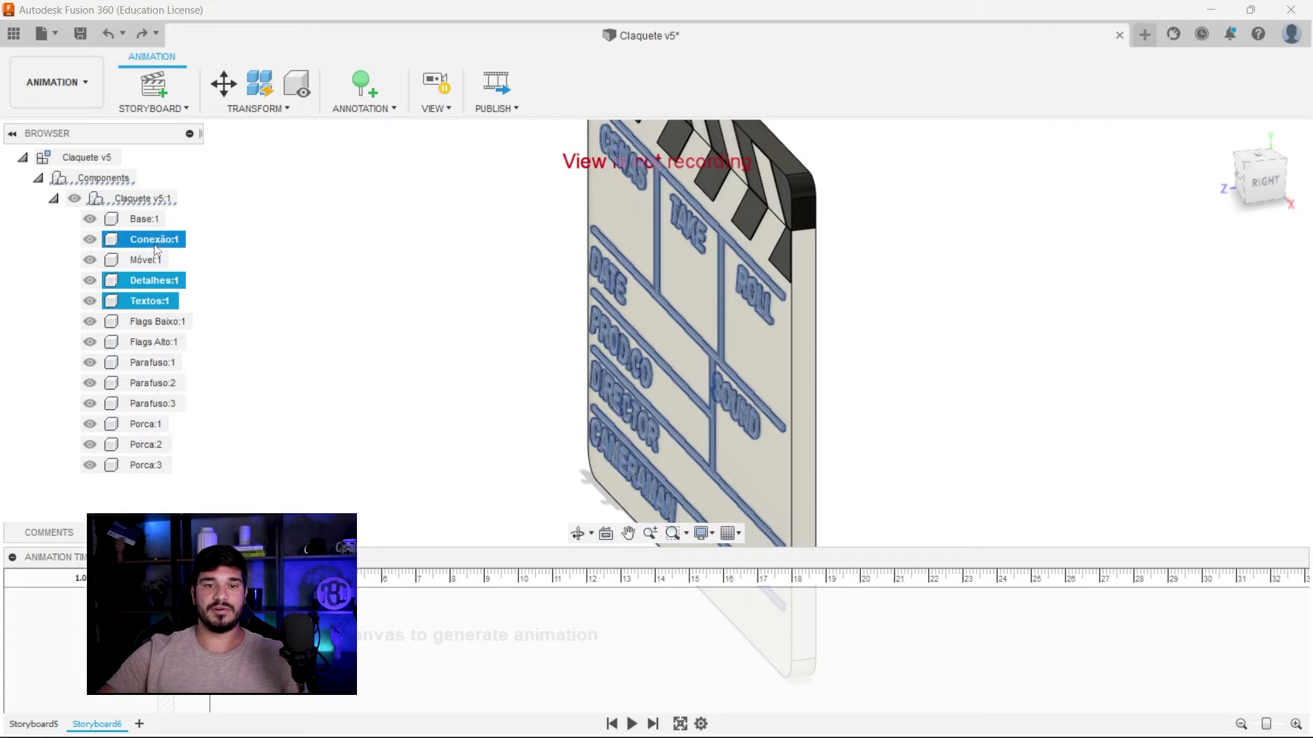
left_click(155, 241, "ctrl")
left_click(158, 321, "ctrl")
mouse_move(230, 335)
middle_mouse_down("shift")
mouse_move(552, 266)
mouse_move(383, 317)
mouse_move(346, 173)
middle_mouse_up("shift")
Auto-explode the selected parts one level with a slightly reduced explosion distance.
left_click(277, 111)
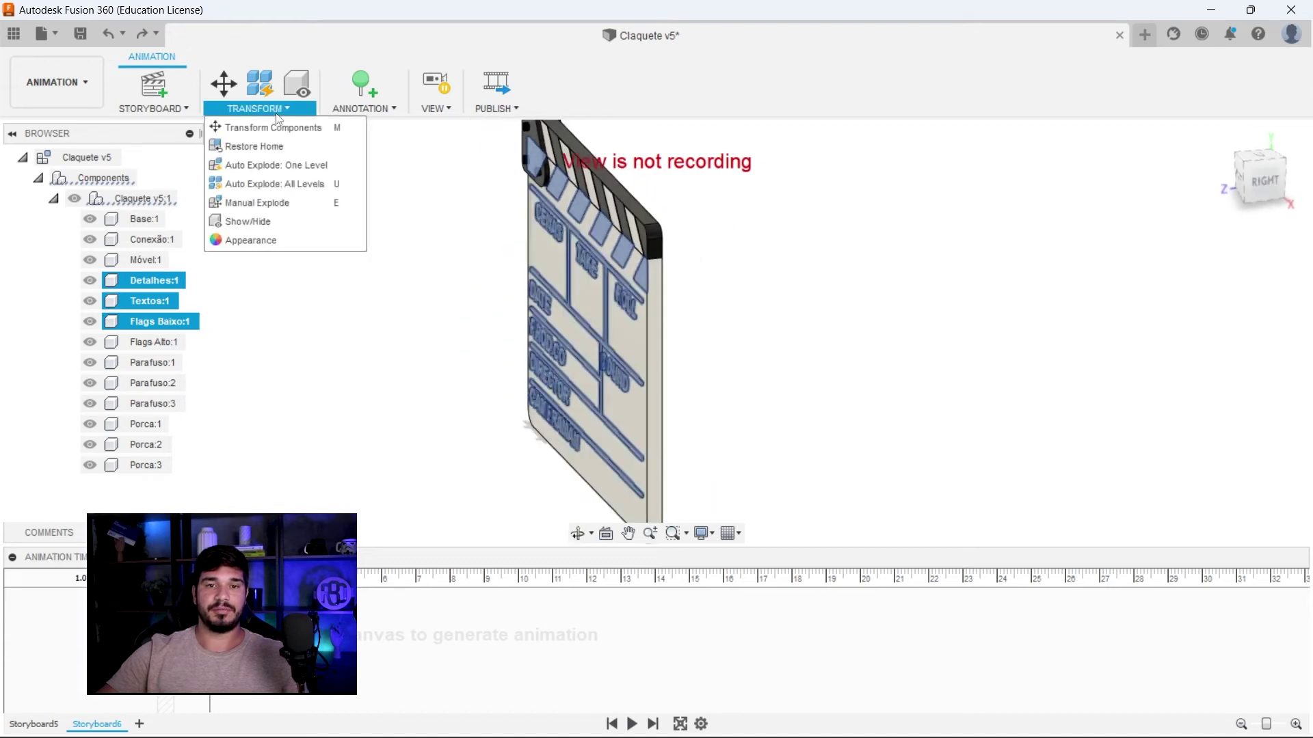
left_click(300, 167)
middle_click_drag(419, 259, 464, 249, "shift")
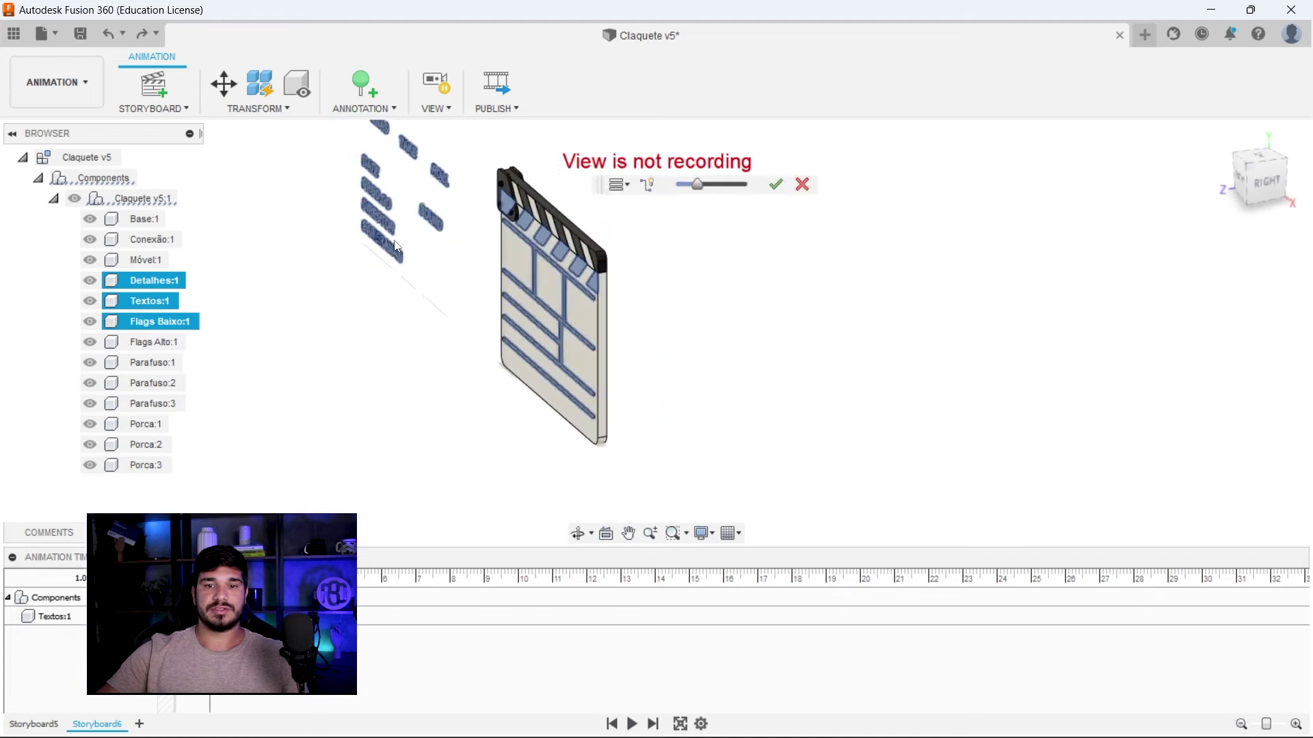
middle_click_drag(643, 152, 662, 218)
left_click_drag(698, 184, 694, 184)
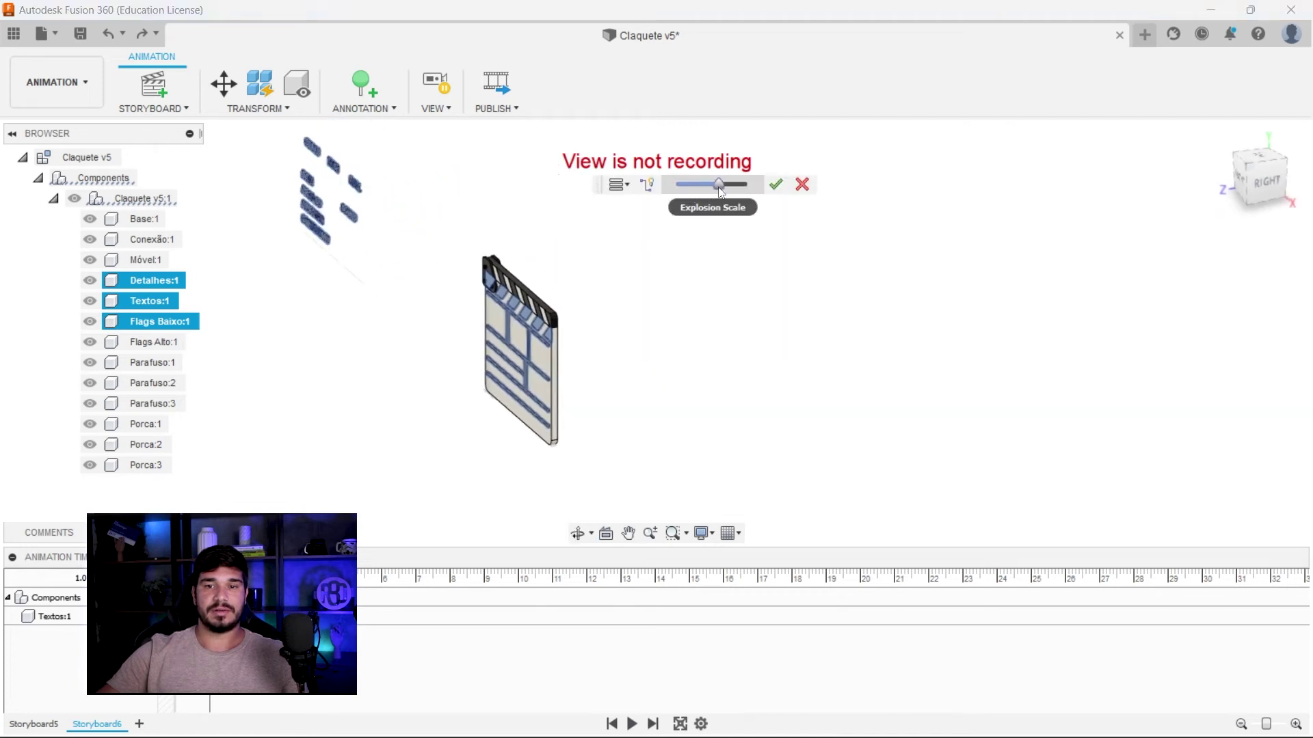
left_click(775, 185)
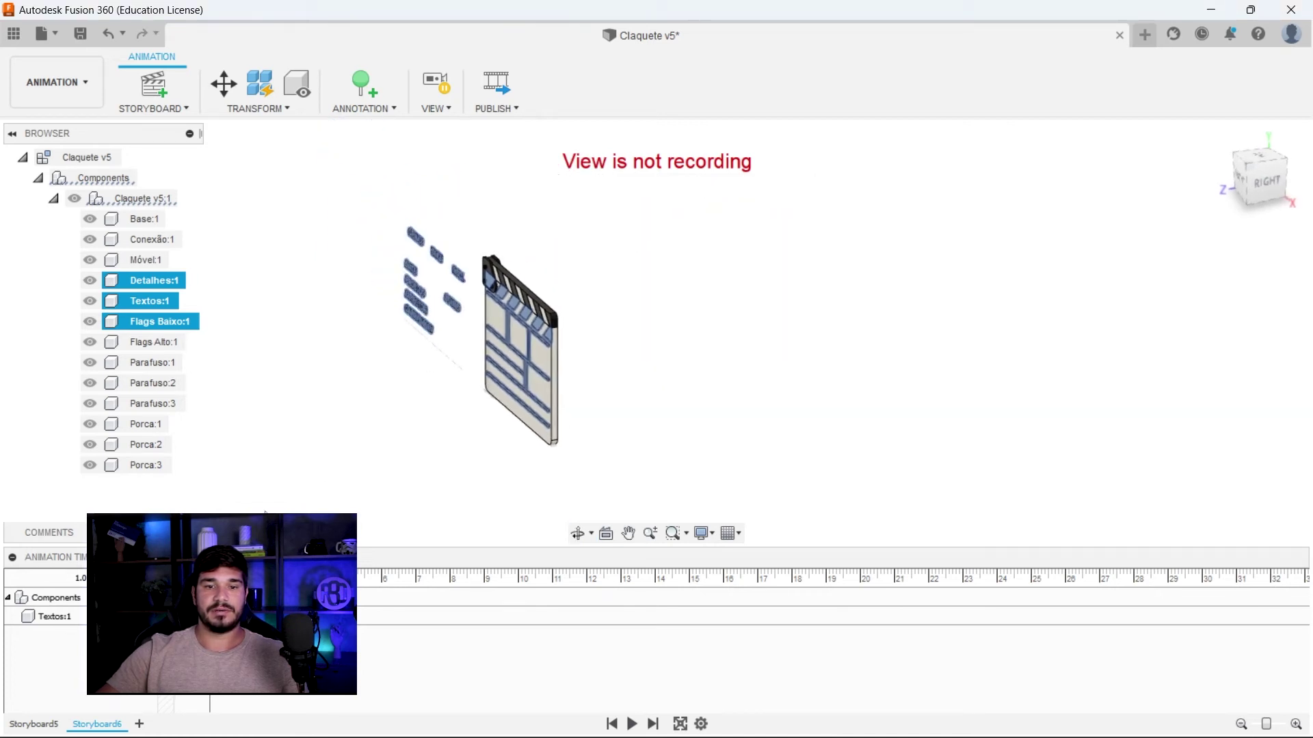
Edit the Textos move action to push the text pieces 100 mm from the board.
key("Escape")
right_click(199, 616)
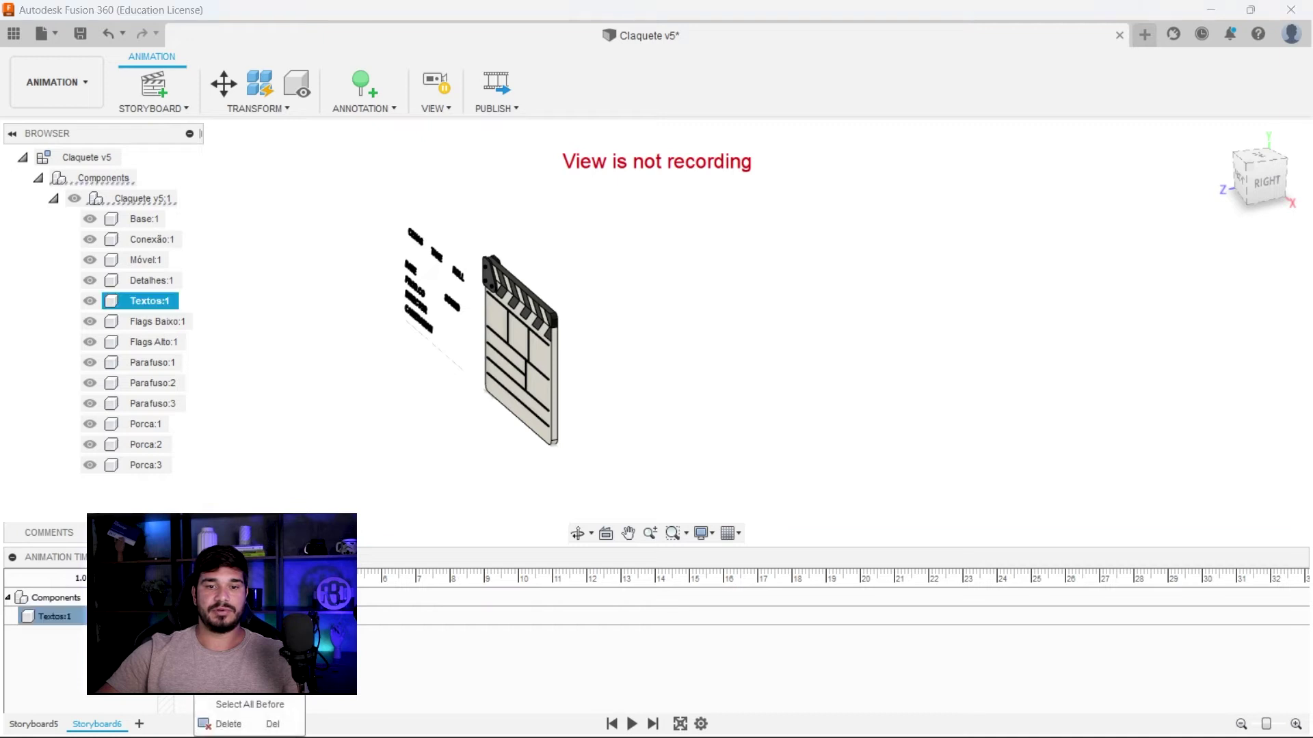
left_click(232, 684)
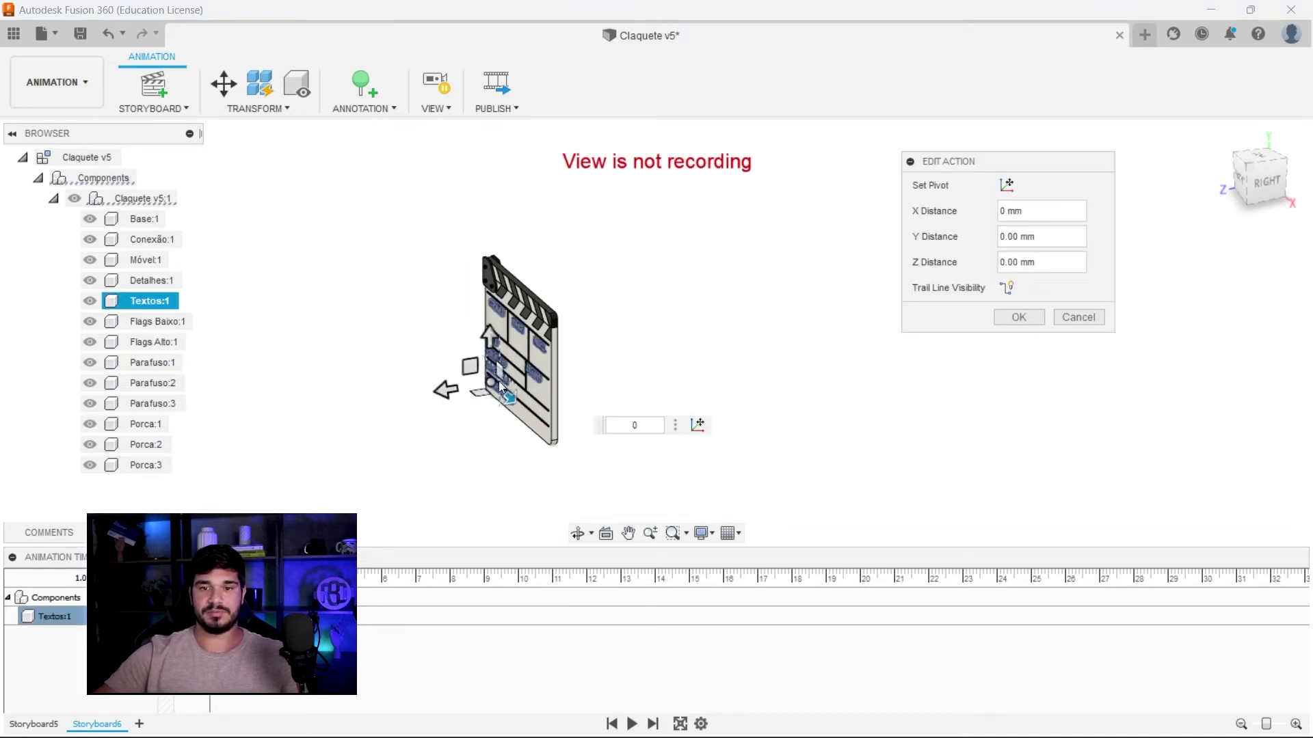
left_click_drag(447, 391, 410, 402)
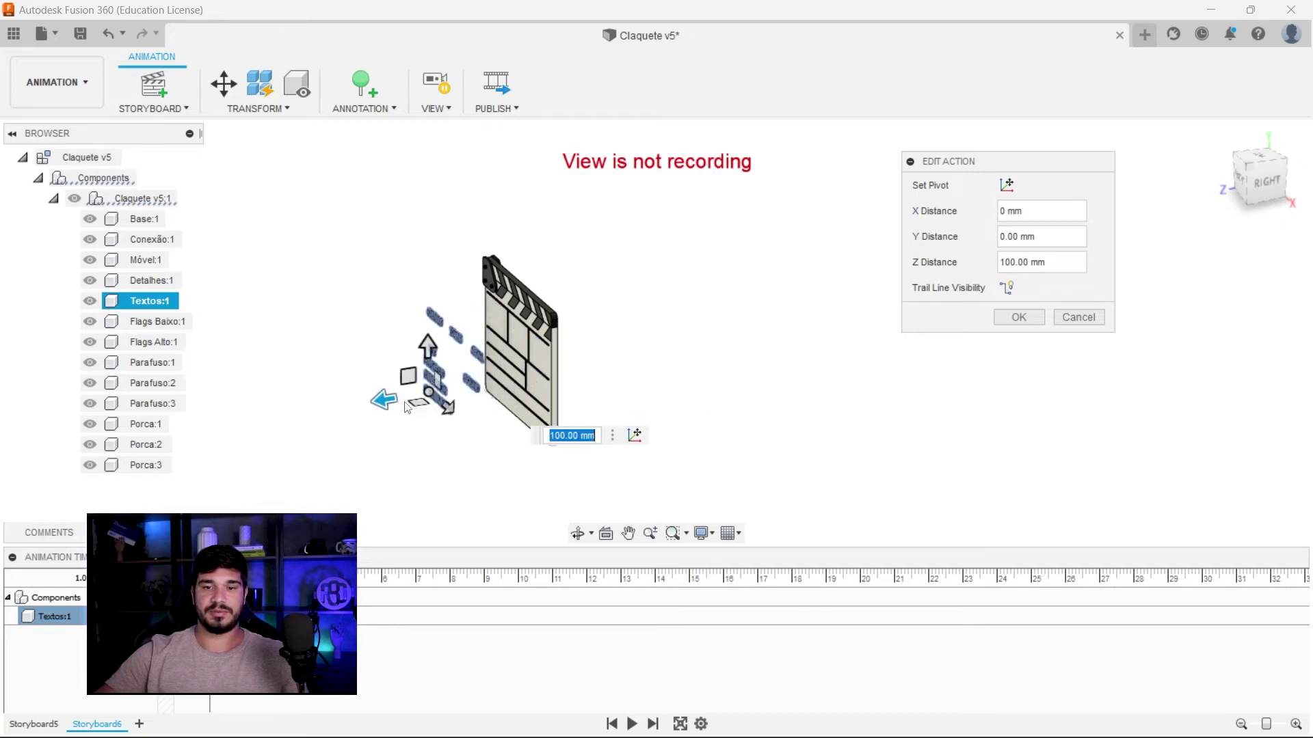
left_click(1019, 316)
Orbit around the exploded clapperboard to view its face at an angle, then go to Storyboard5.
mouse_move(559, 290)
middle_mouse_down("shift")
mouse_move(423, 286)
mouse_move(445, 290)
middle_mouse_up("shift")
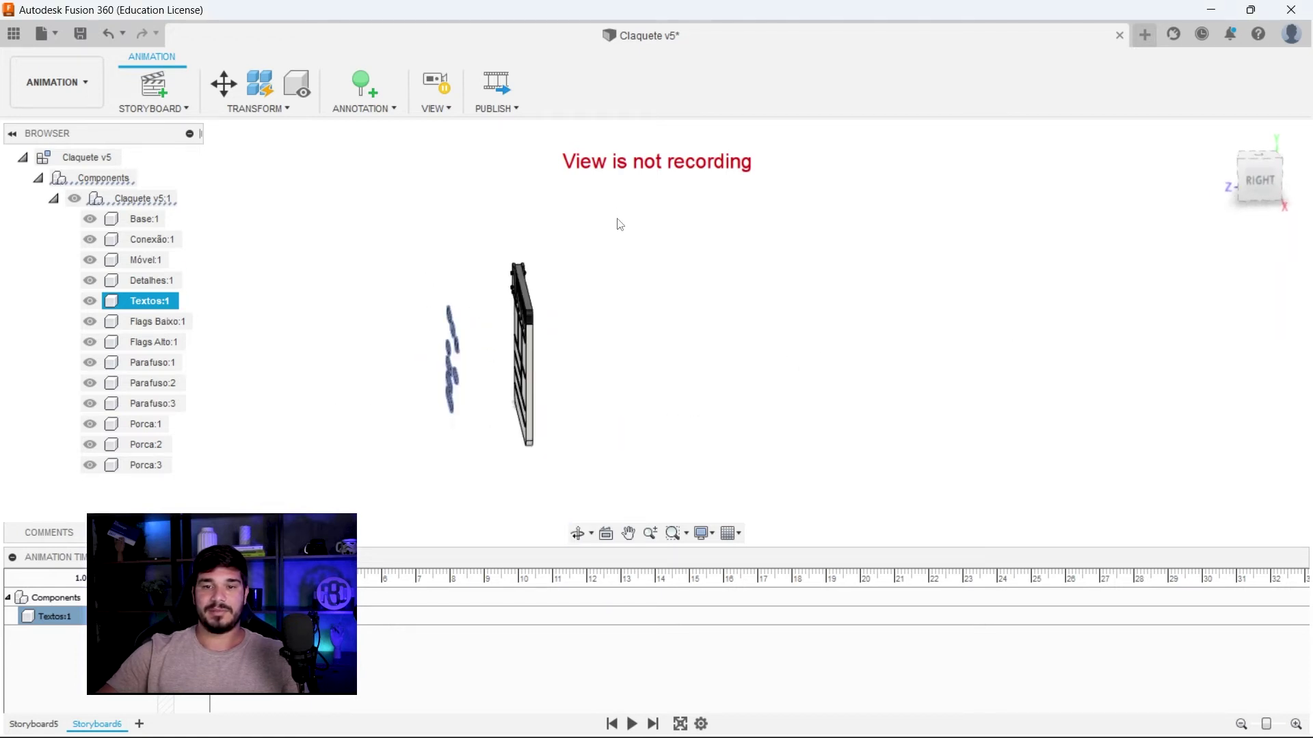
left_click(622, 237)
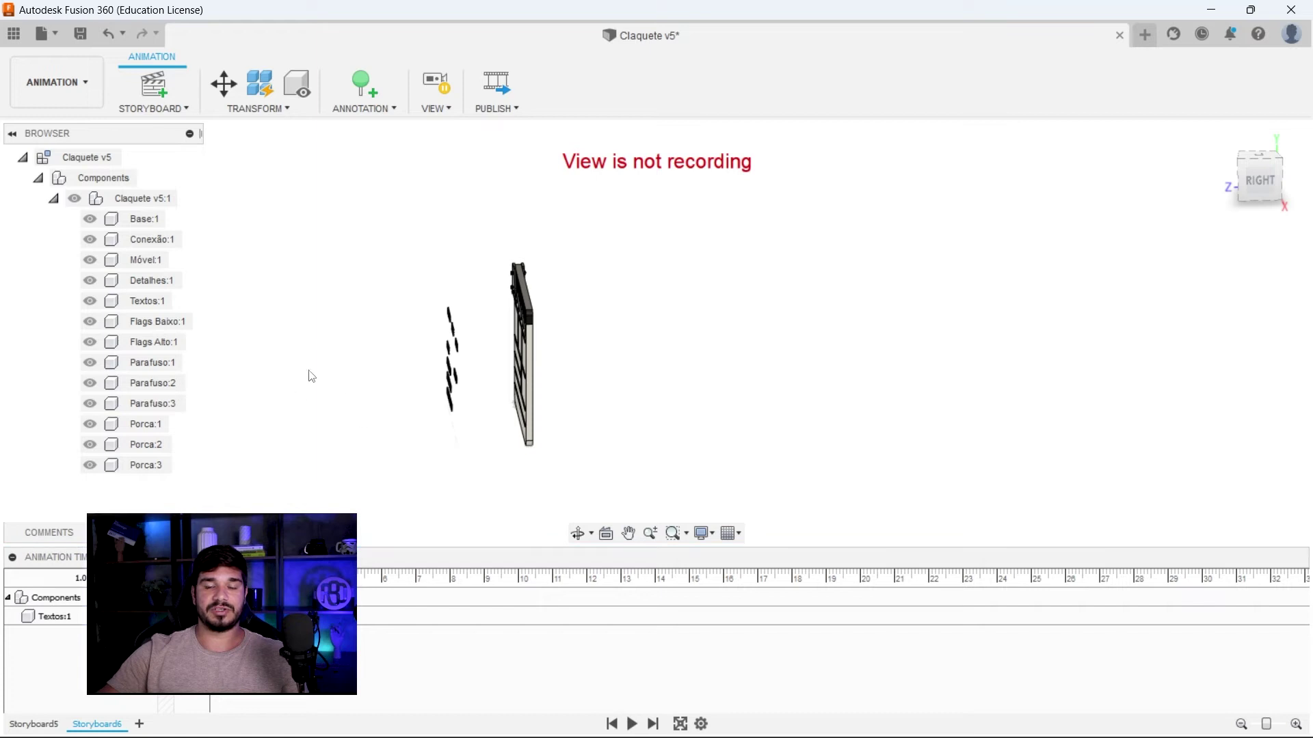
middle_click_drag(288, 390, 376, 328, "shift")
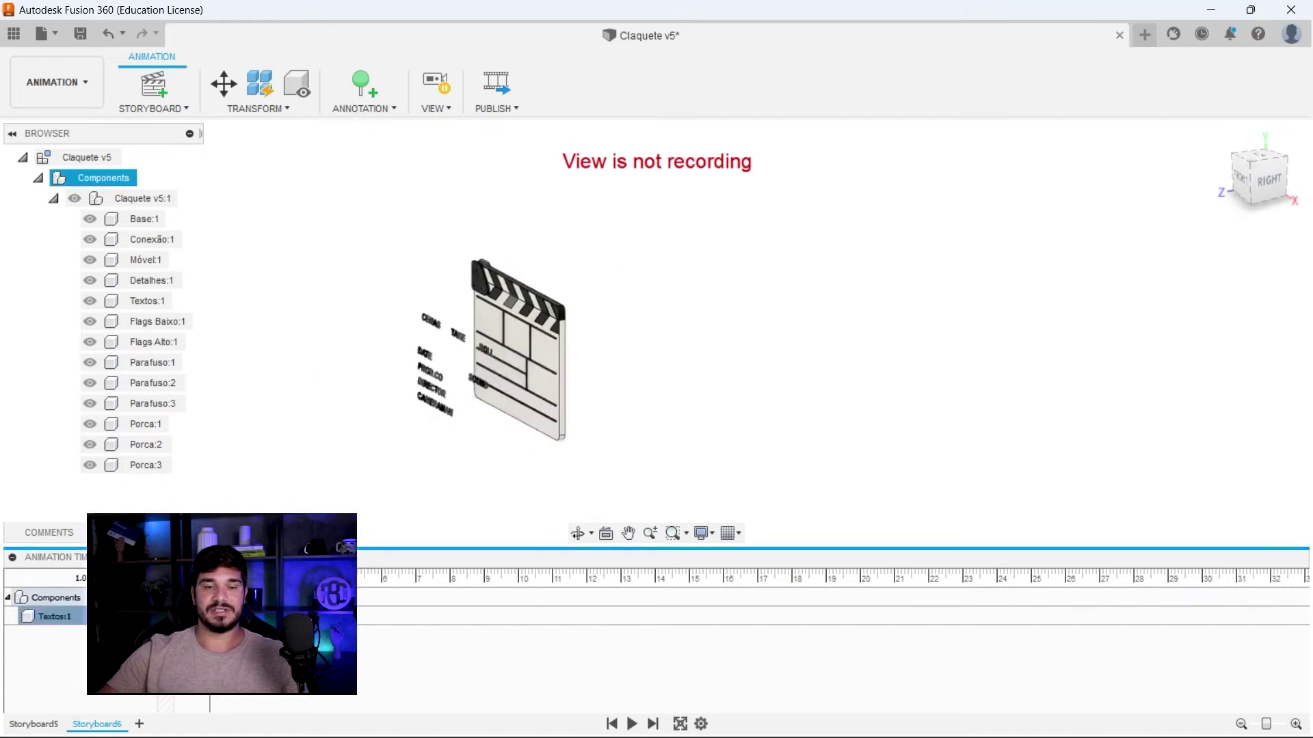
left_click(36, 729)
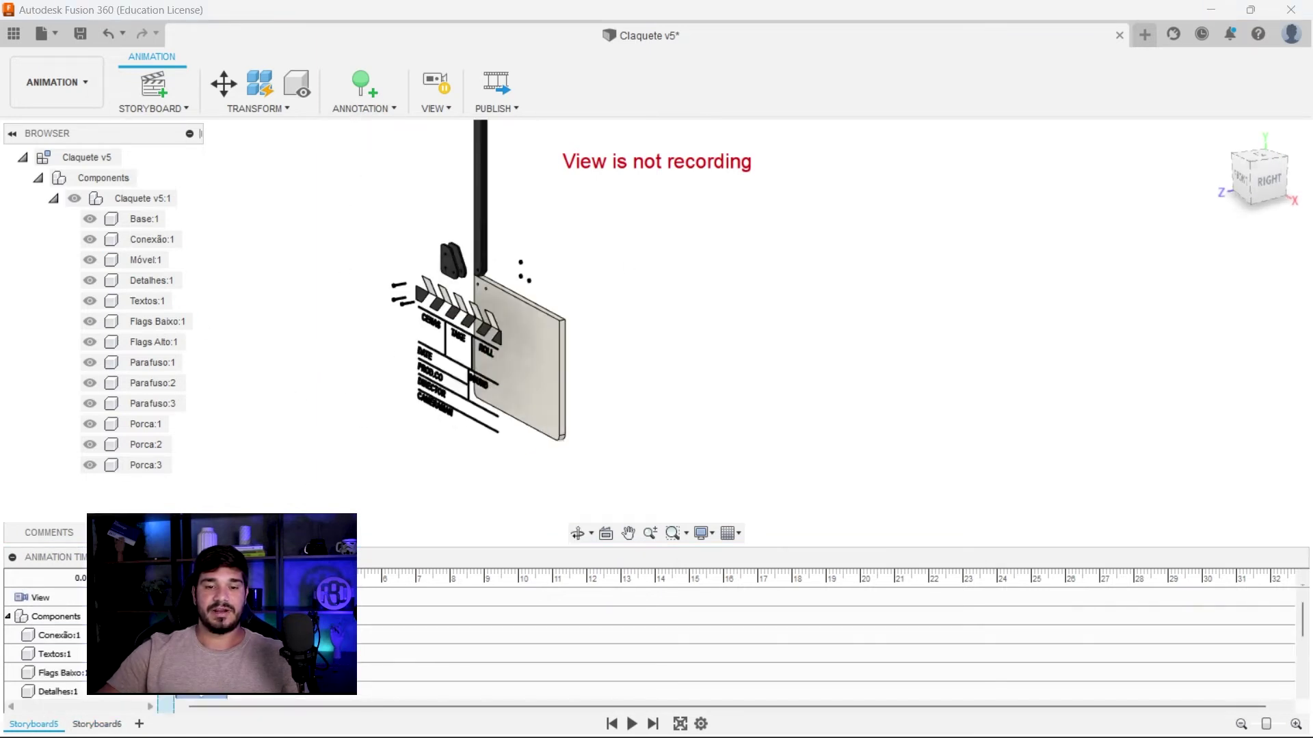
Play the Storyboard5 animation to watch the clapperboard parts come together.
key("space")
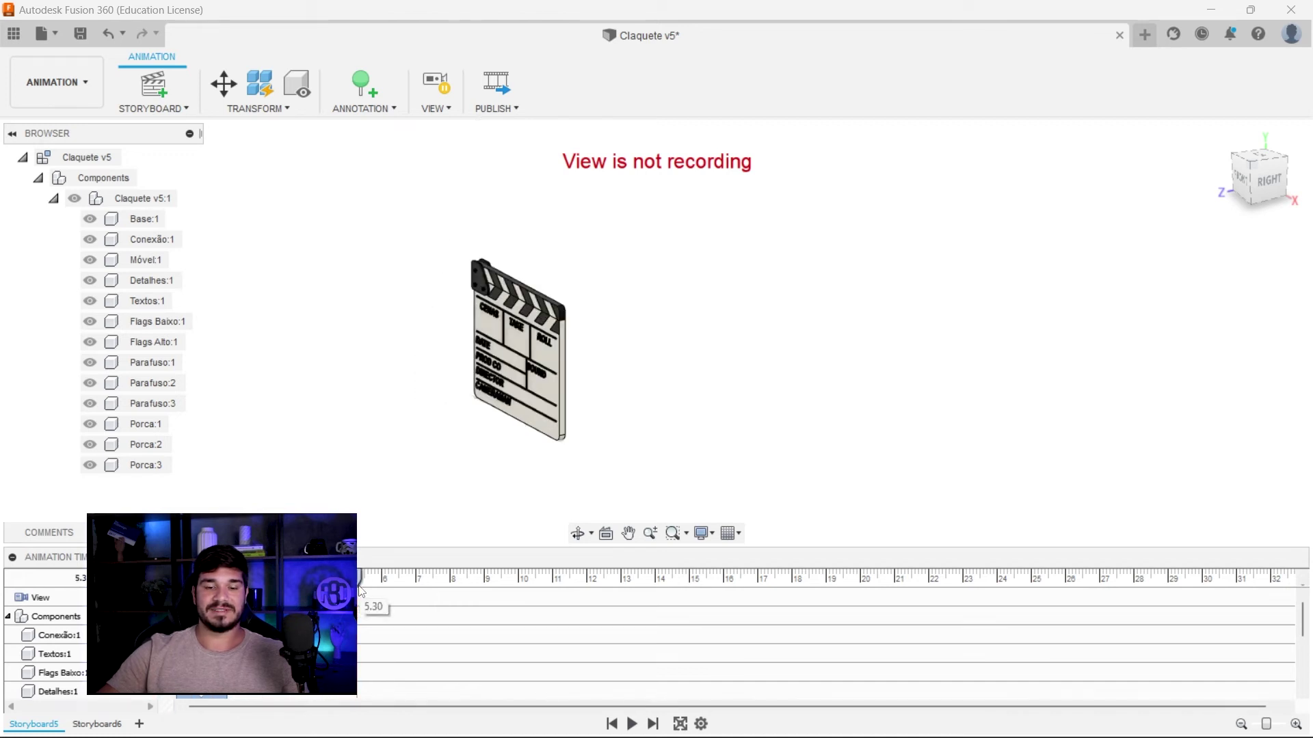
left_click(506, 89)
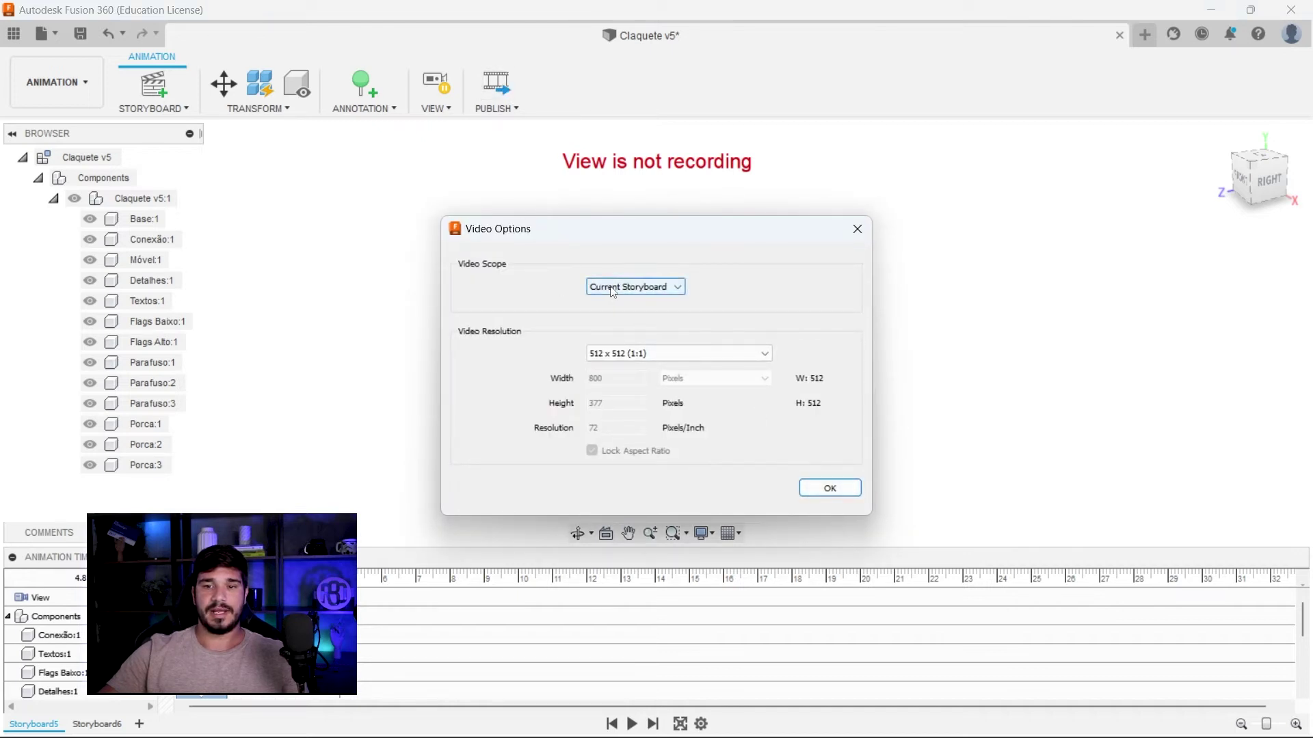
Set the video resolution to 1024 x 1024 and accept the video options.
left_click(661, 354)
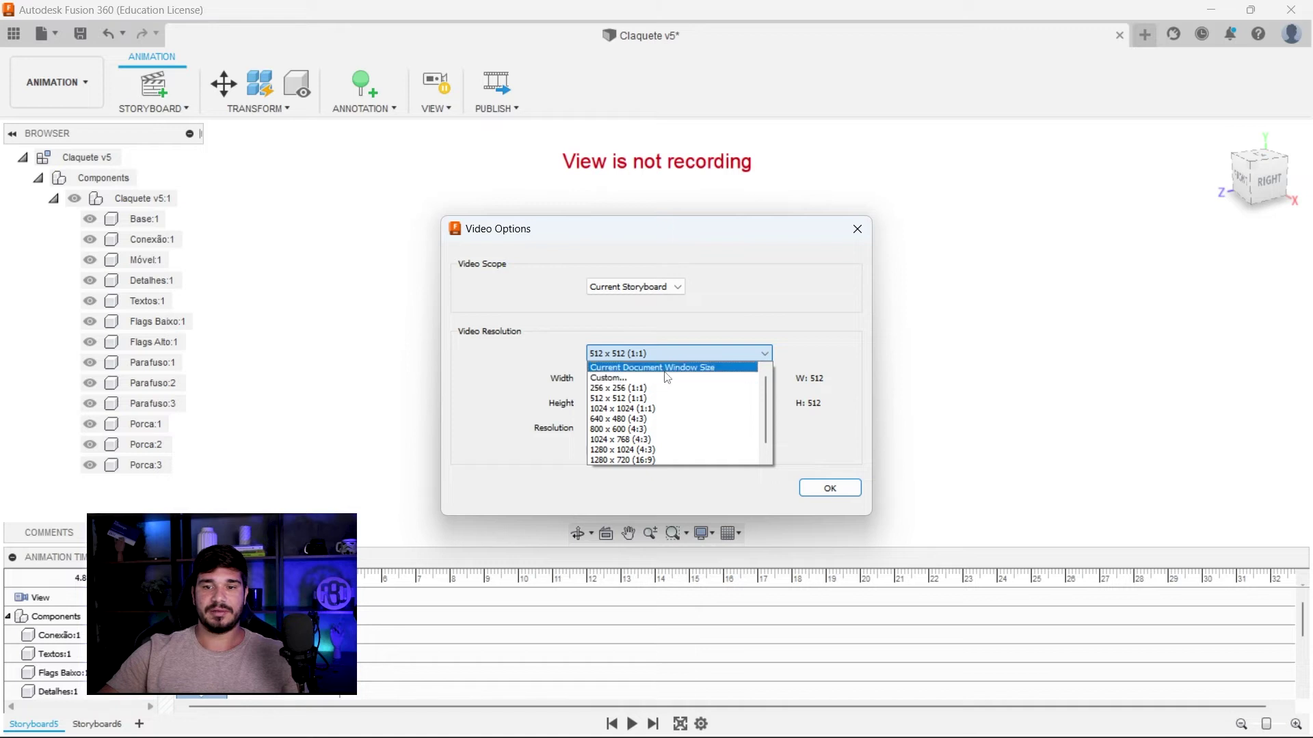
left_click(681, 363)
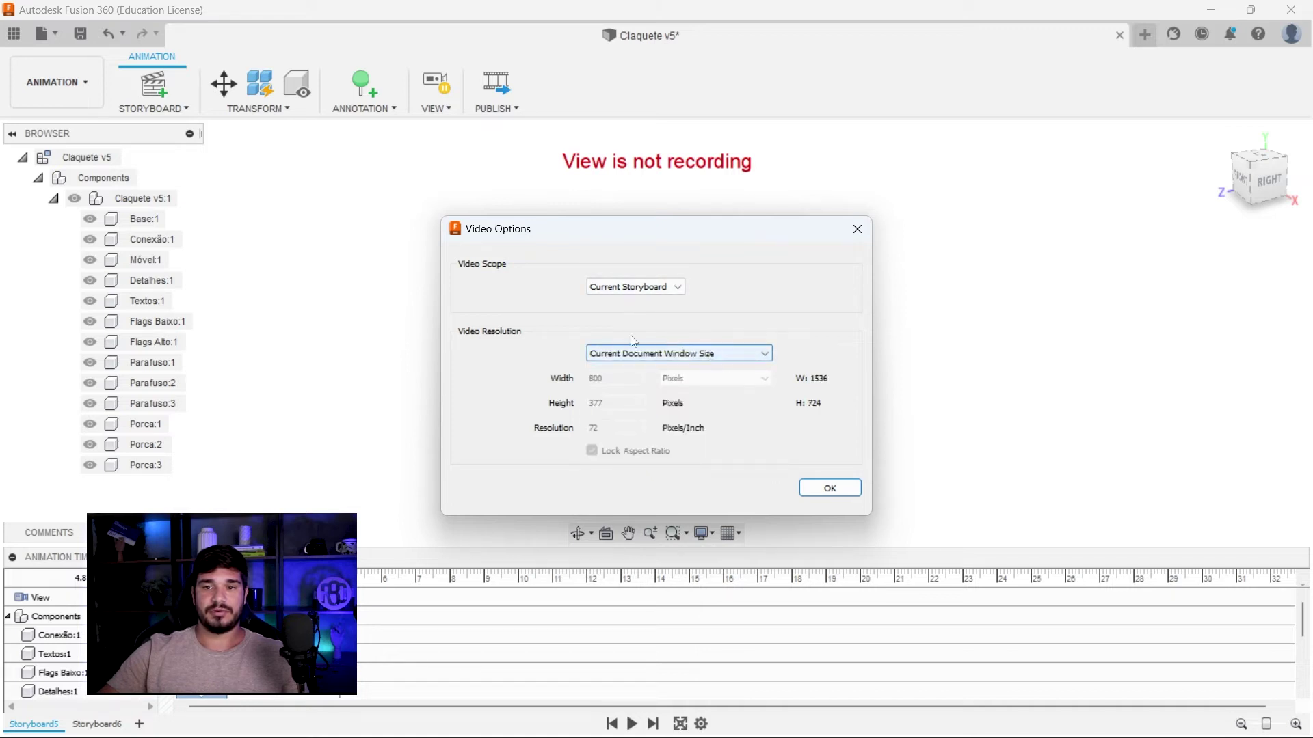
left_click(672, 357)
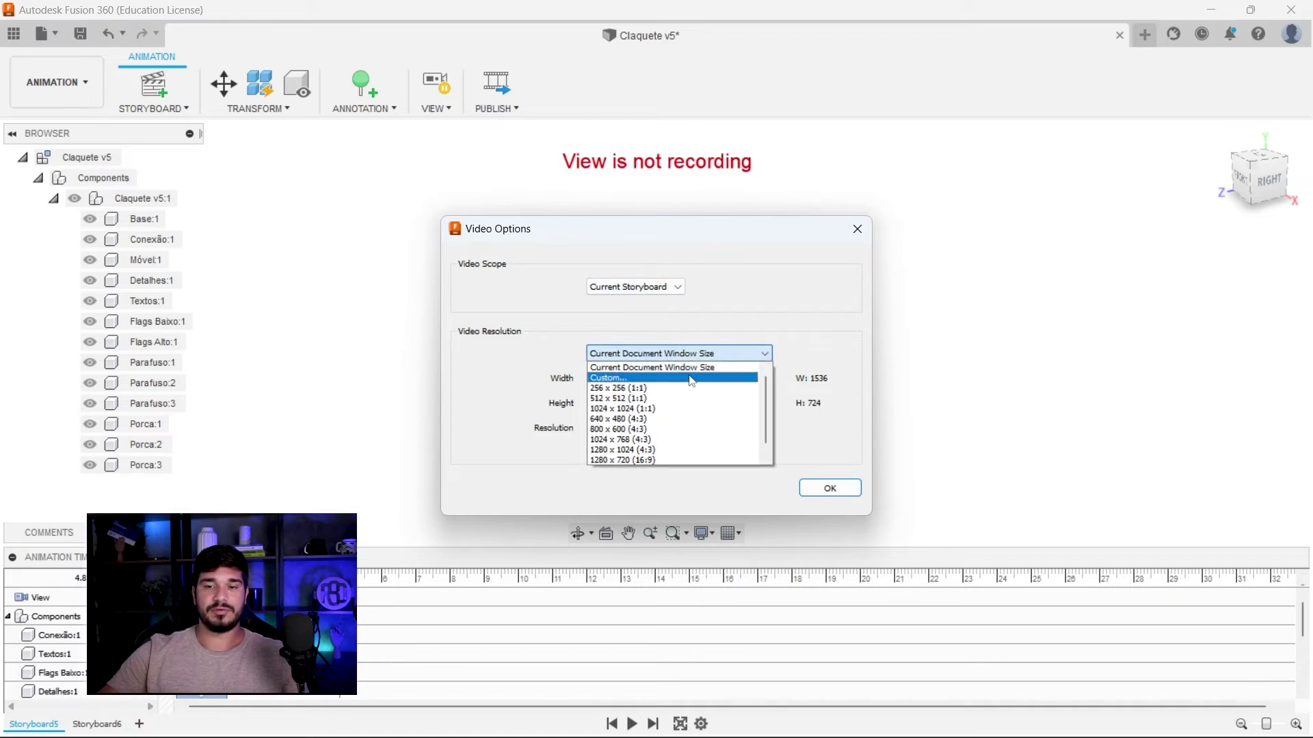
left_click(668, 409)
left_click(657, 293)
left_click(830, 489)
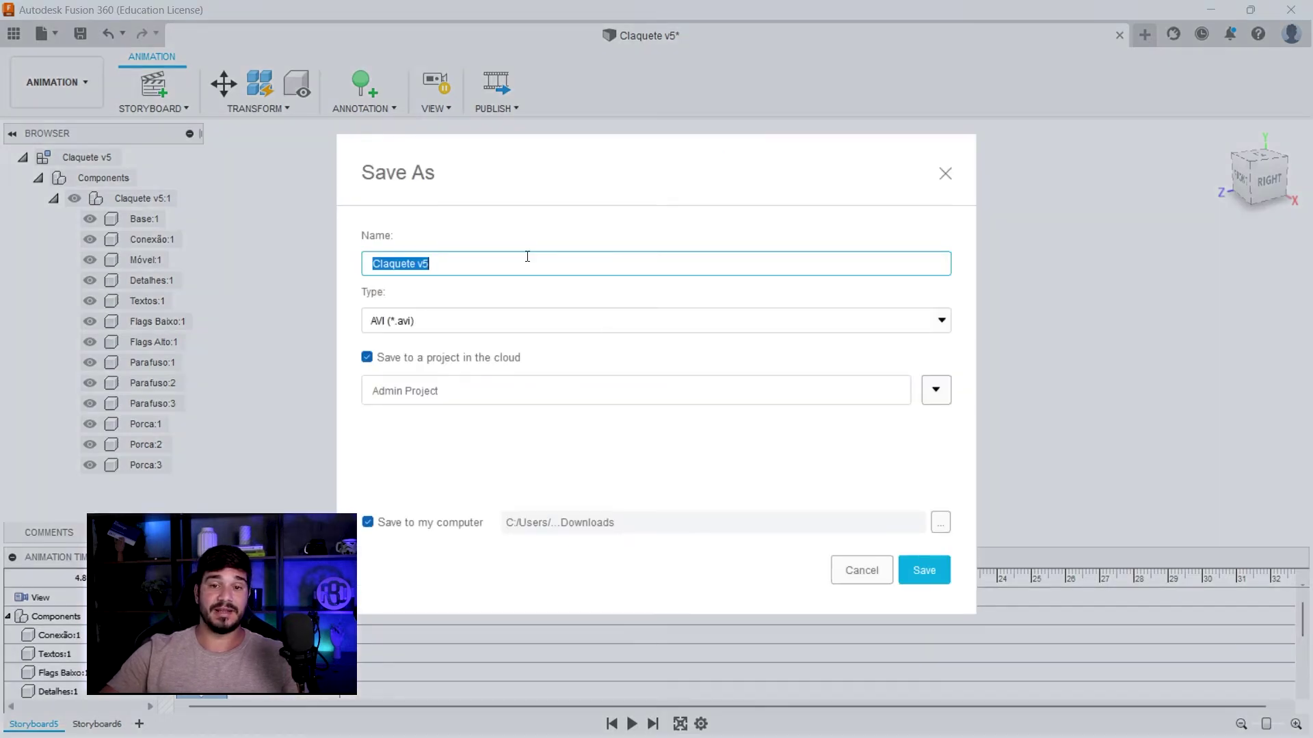
Save as AVI to the computer only, overwriting the existing Claquete v5.avi.
left_click(449, 321)
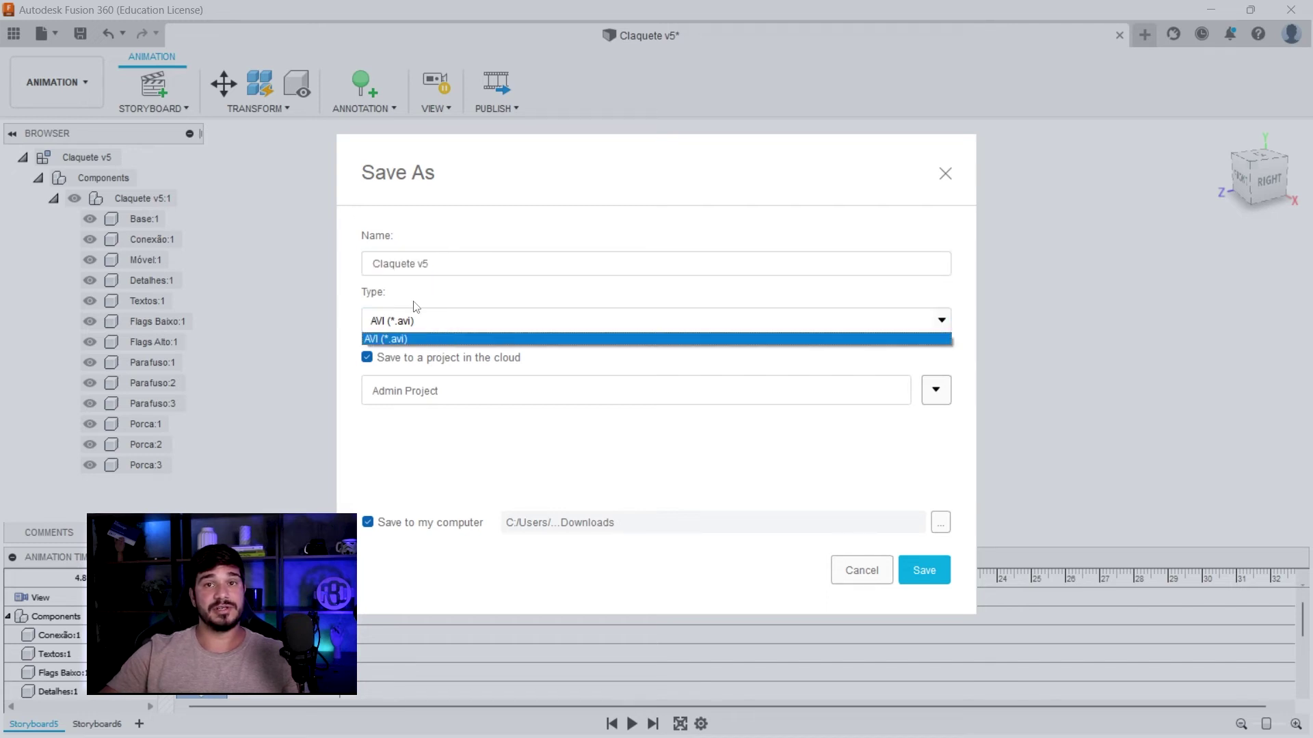
left_click(396, 320)
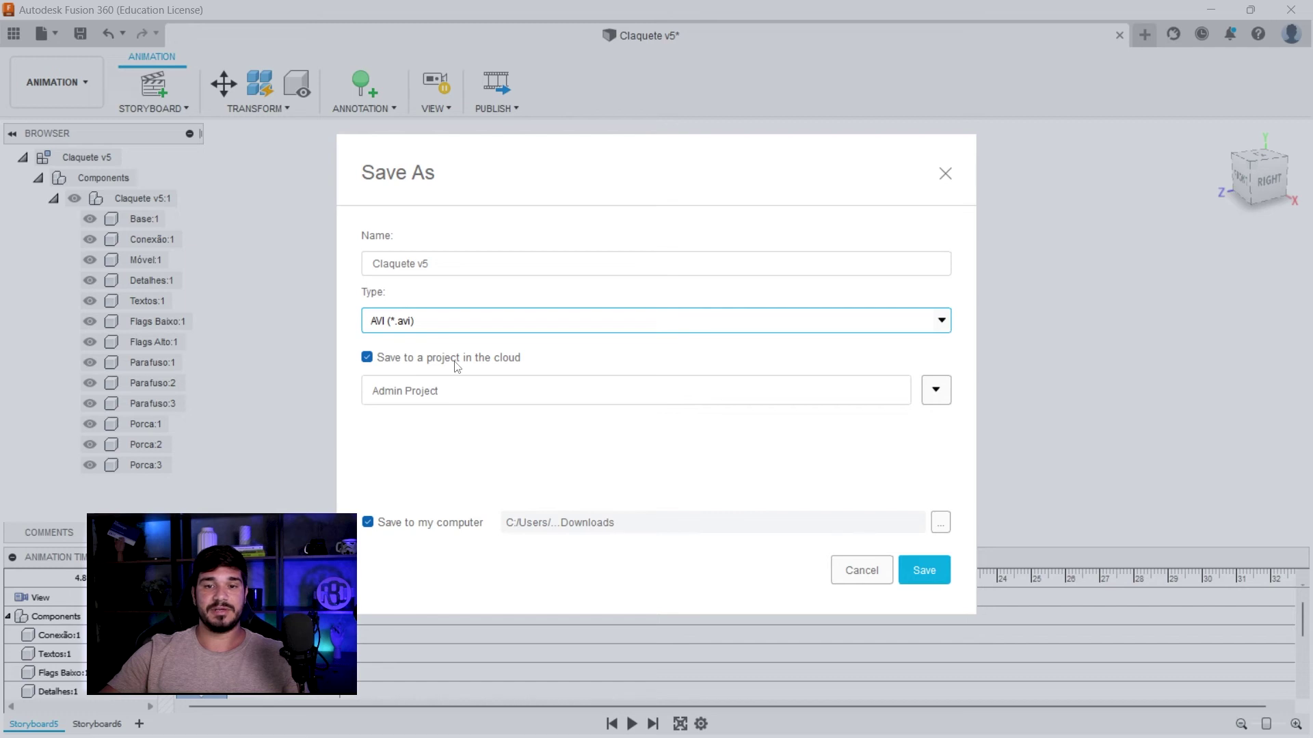
left_click(392, 361)
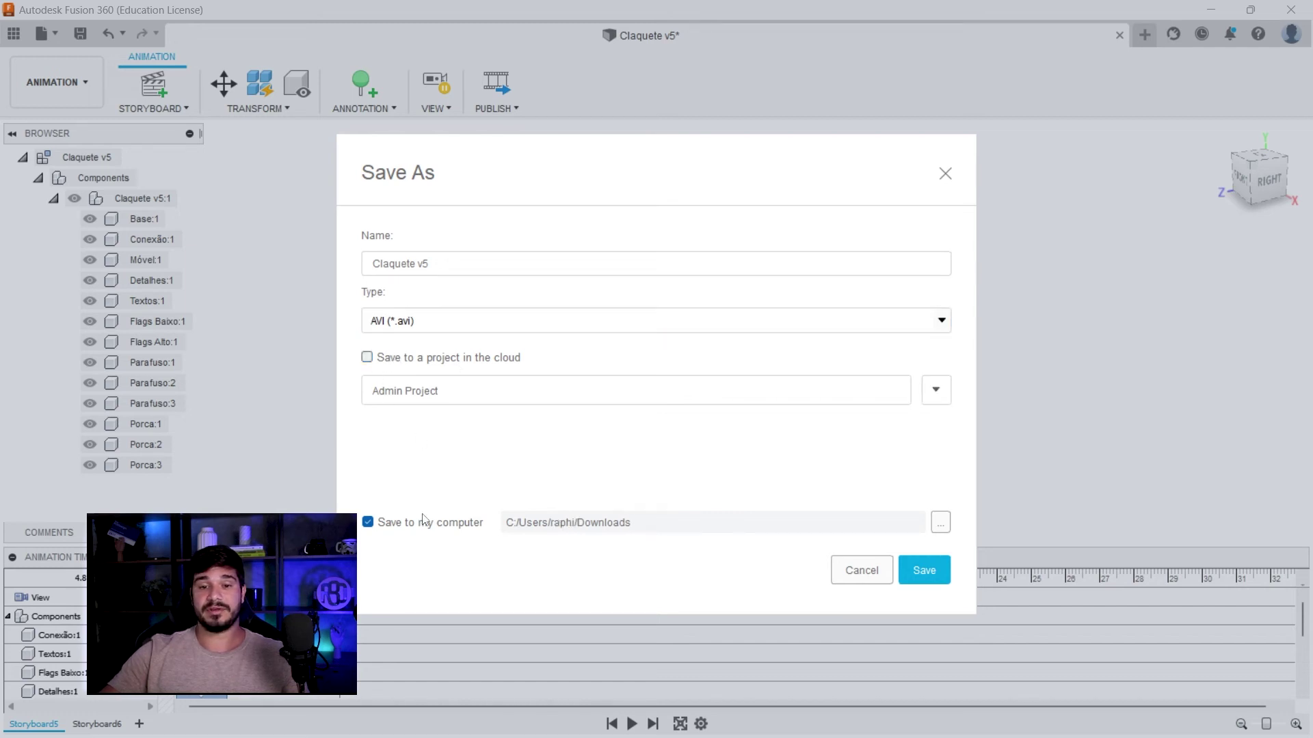
left_click(919, 576)
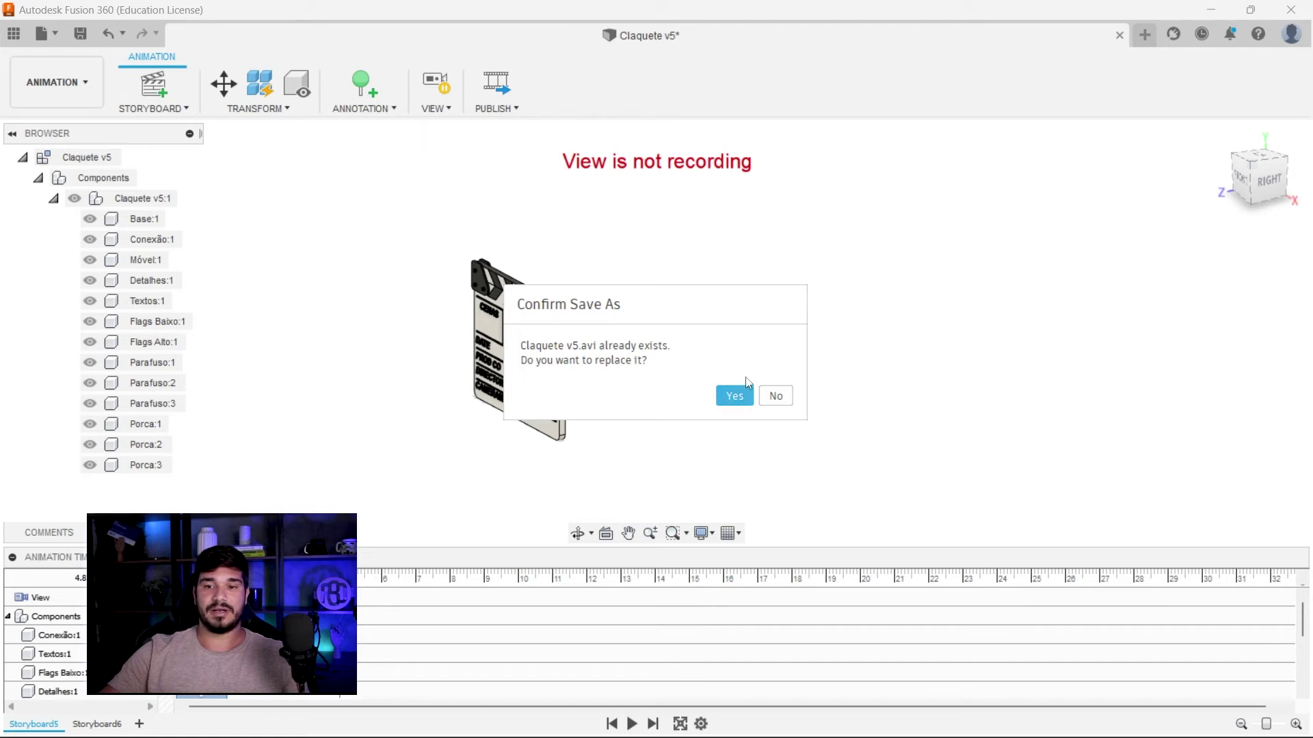
left_click(737, 395)
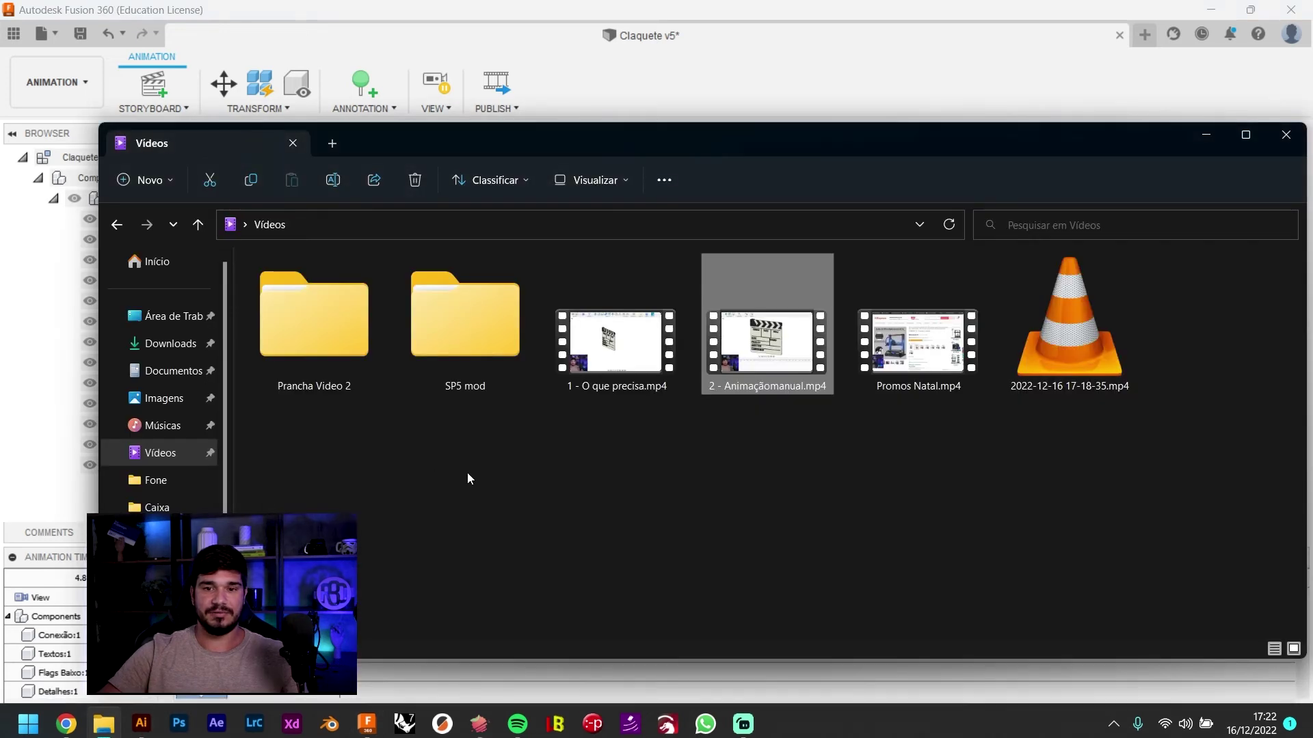
Open Claquete v5.avi from the Downloads folder to play it.
left_click(171, 343)
double_click(298, 342)
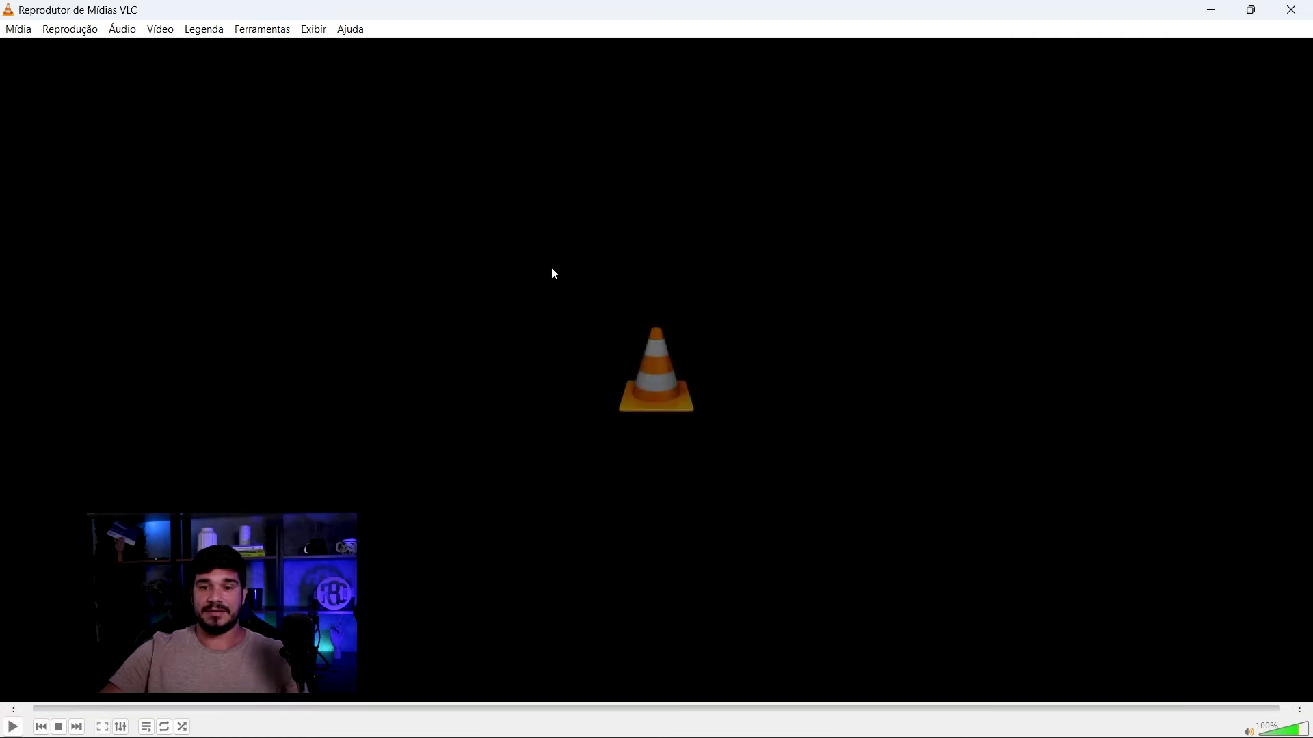
Close VLC and the Downloads window to return to Fusion 360.
left_click(1290, 10)
left_click(719, 76)
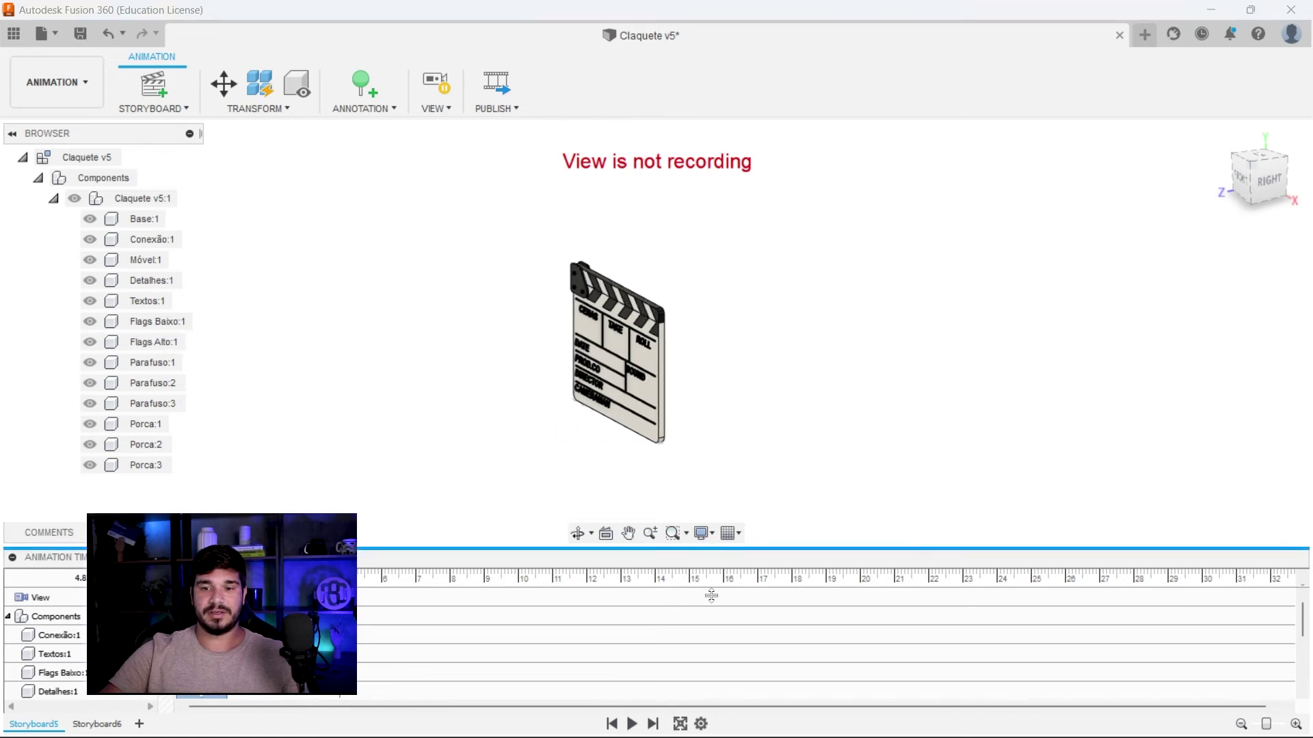
scroll(595, 445, "up", 3)
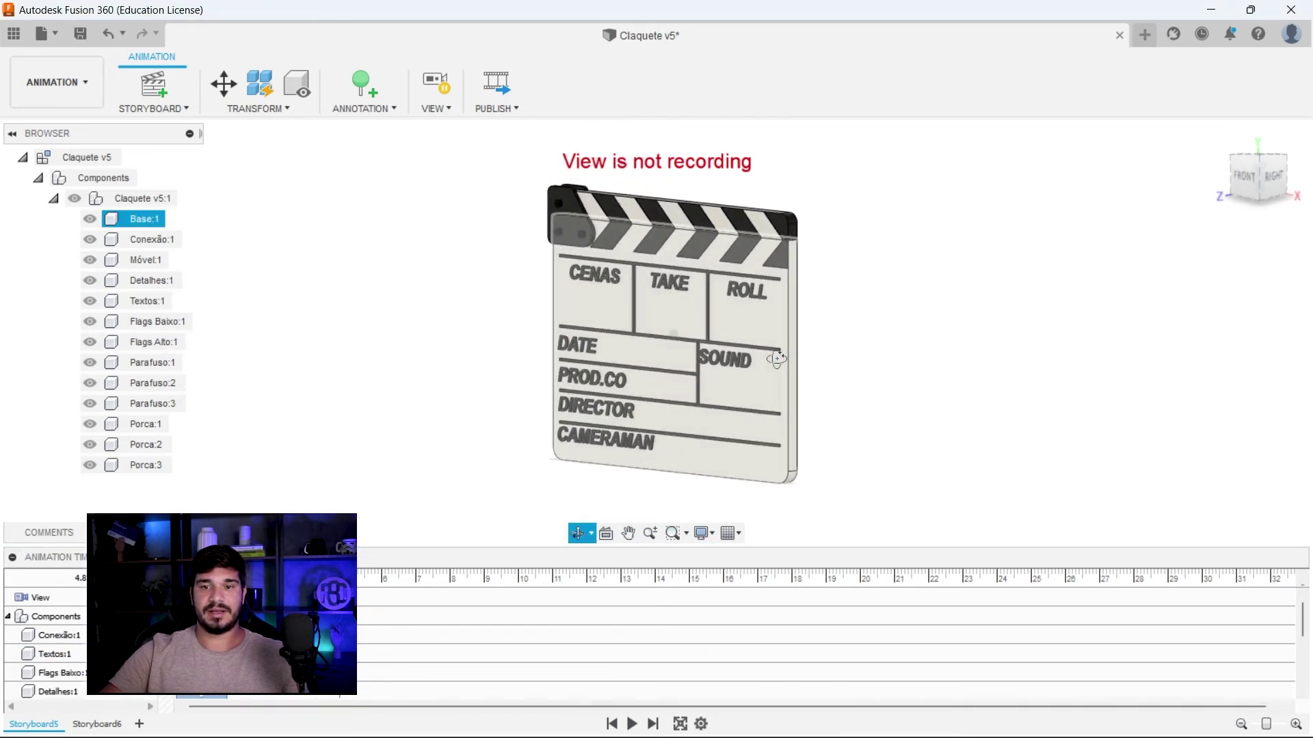
Orbit to a front view and republish Current Storyboard as Claquete v5.avi, replacing the old file.
middle_click_drag(756, 379, 773, 356, "shift")
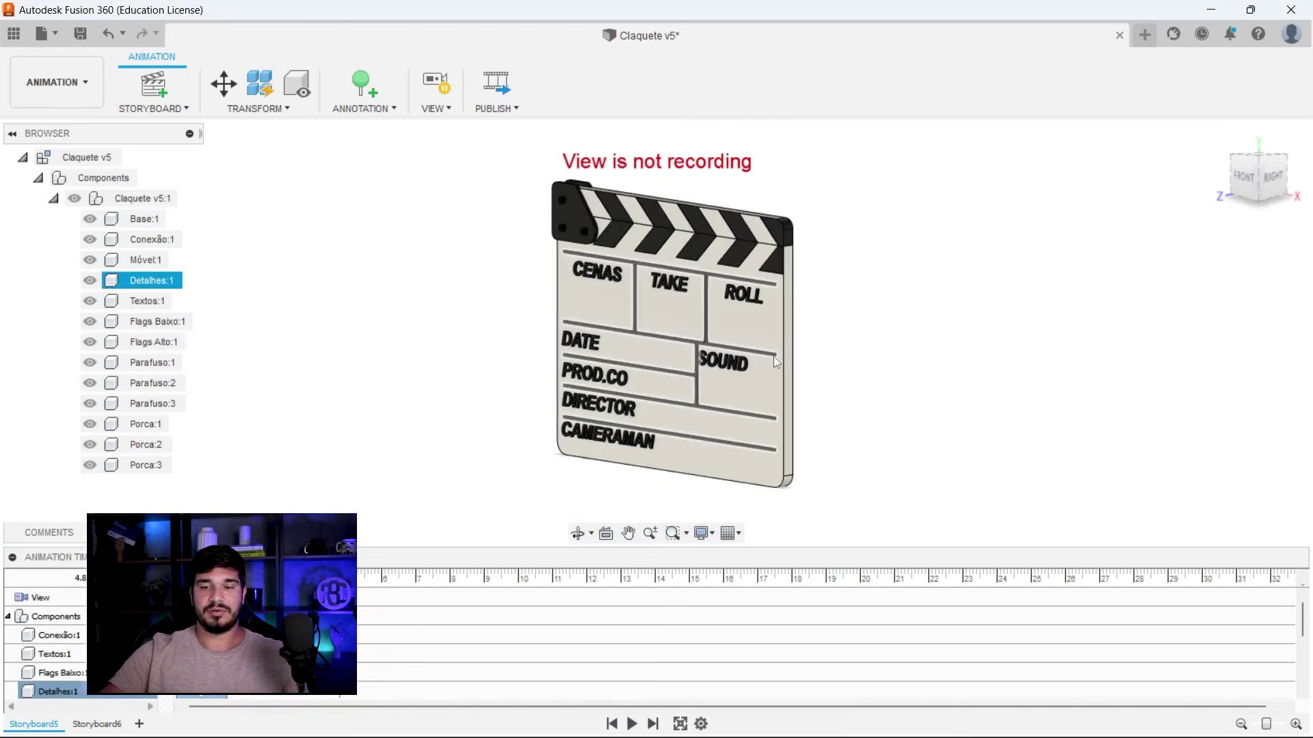
left_click(490, 92)
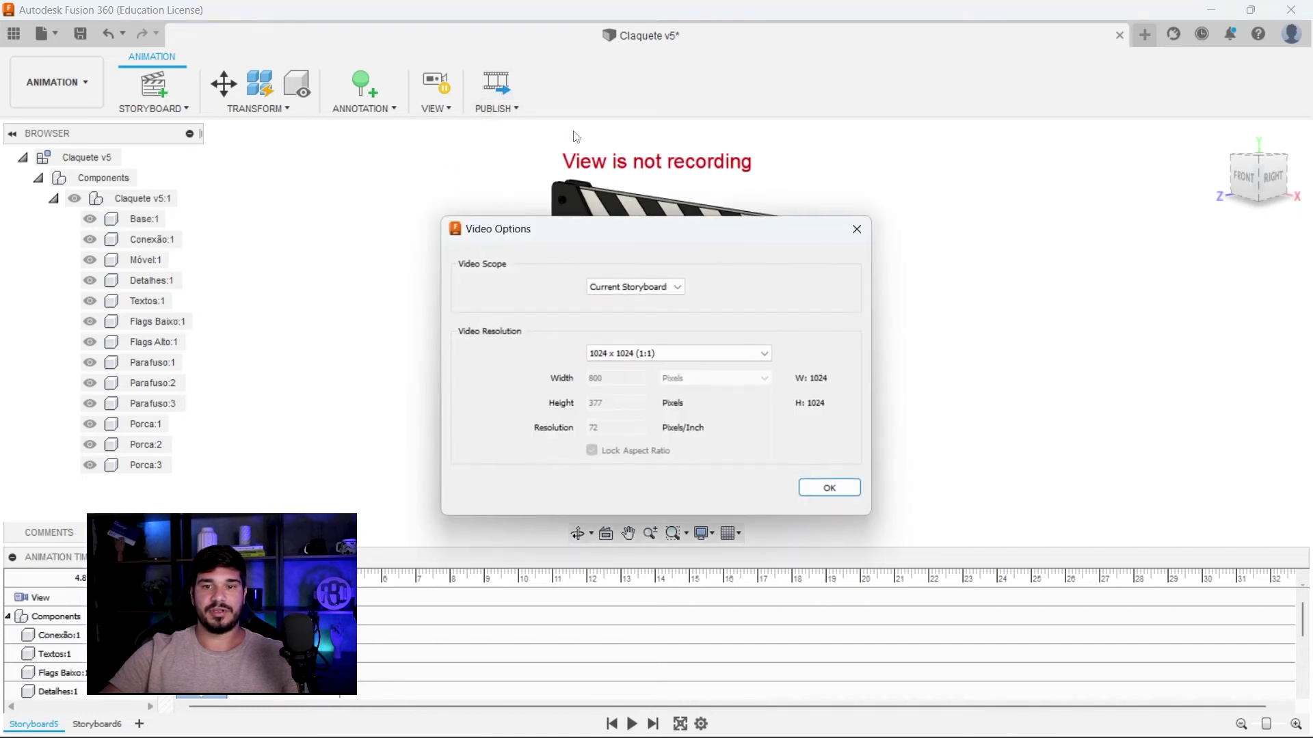
left_click(636, 286)
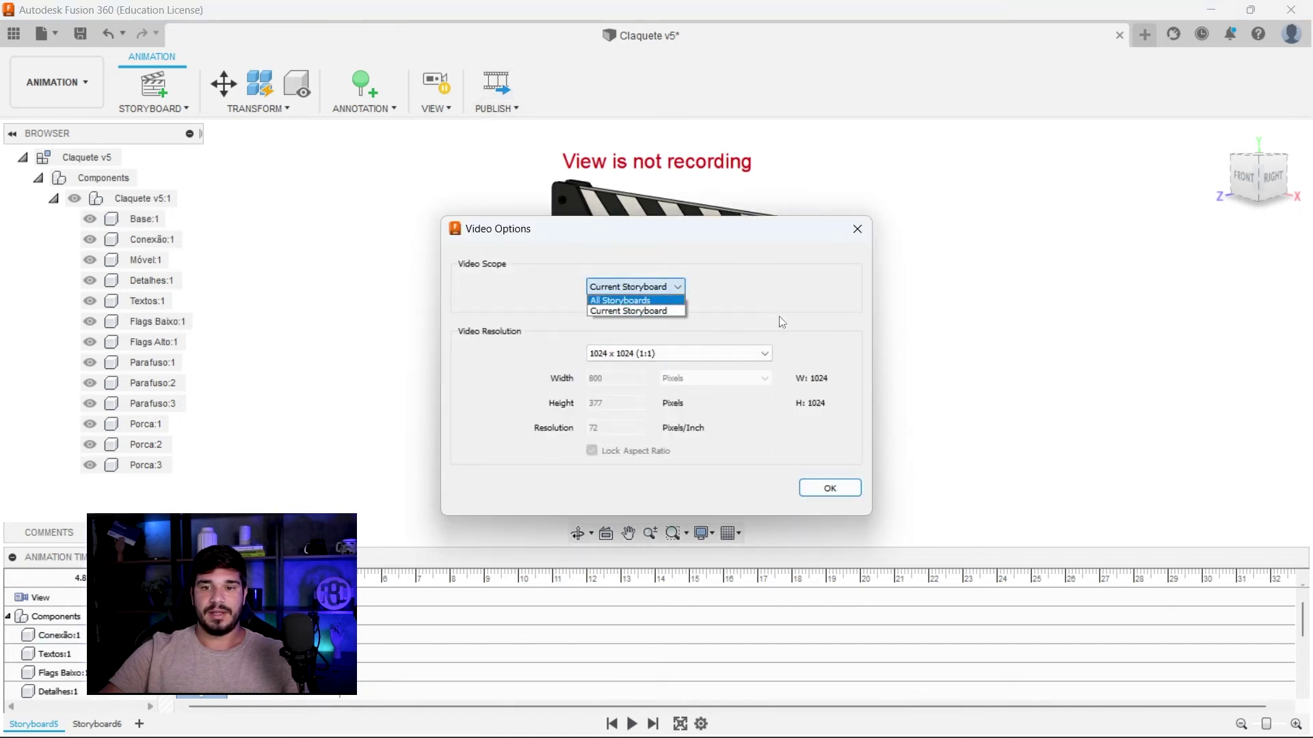
left_click(777, 348)
left_click(830, 488)
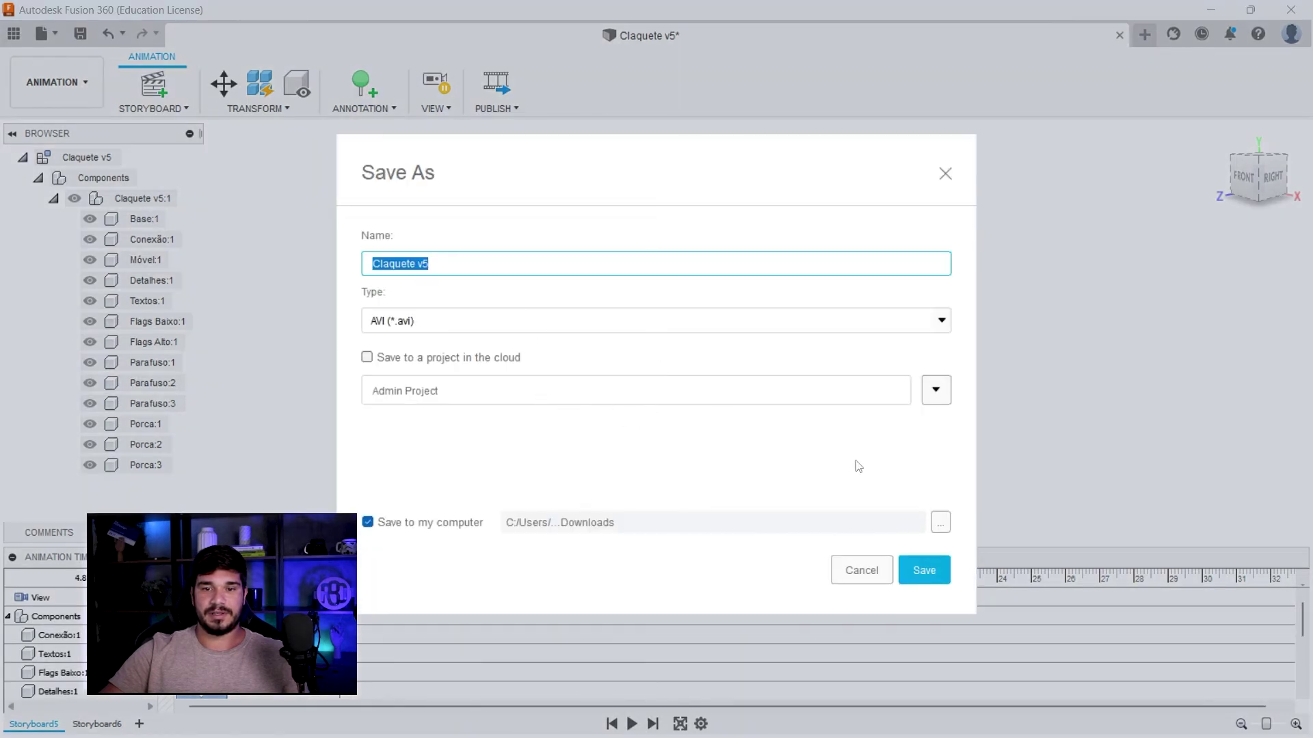
left_click(923, 581)
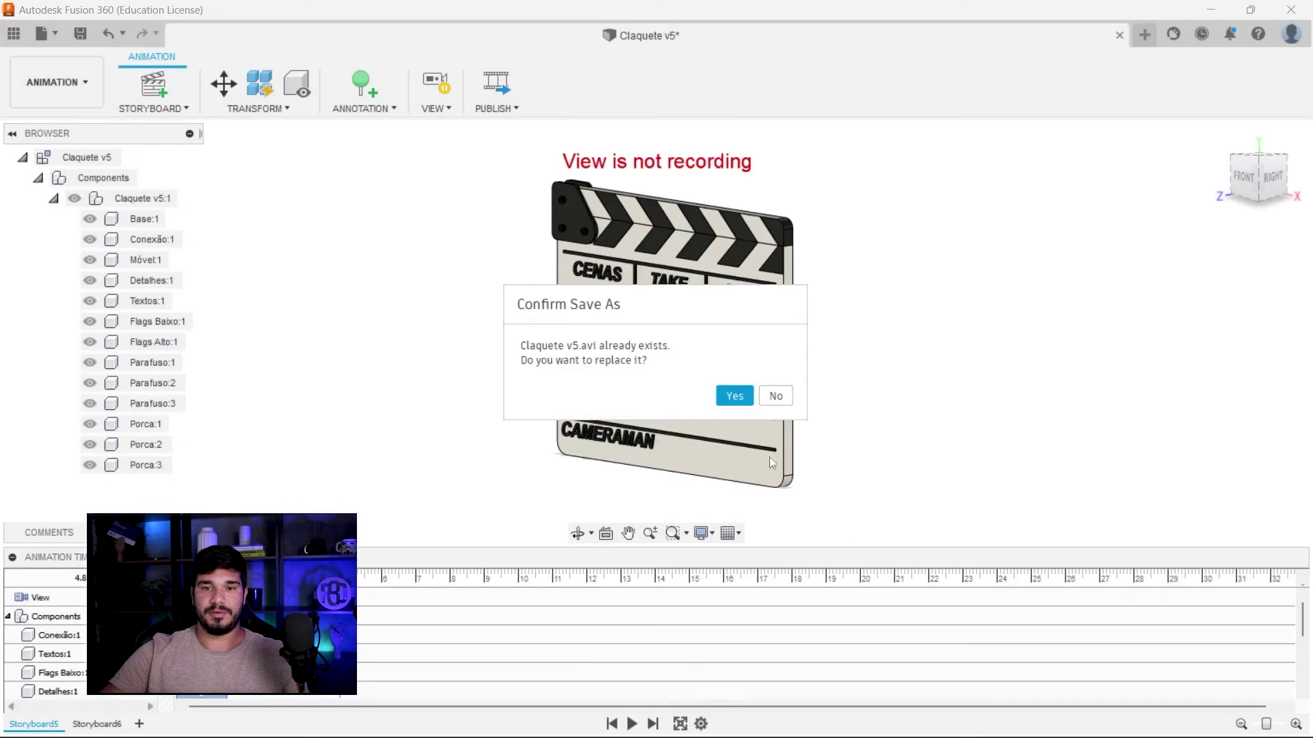
left_click(734, 403)
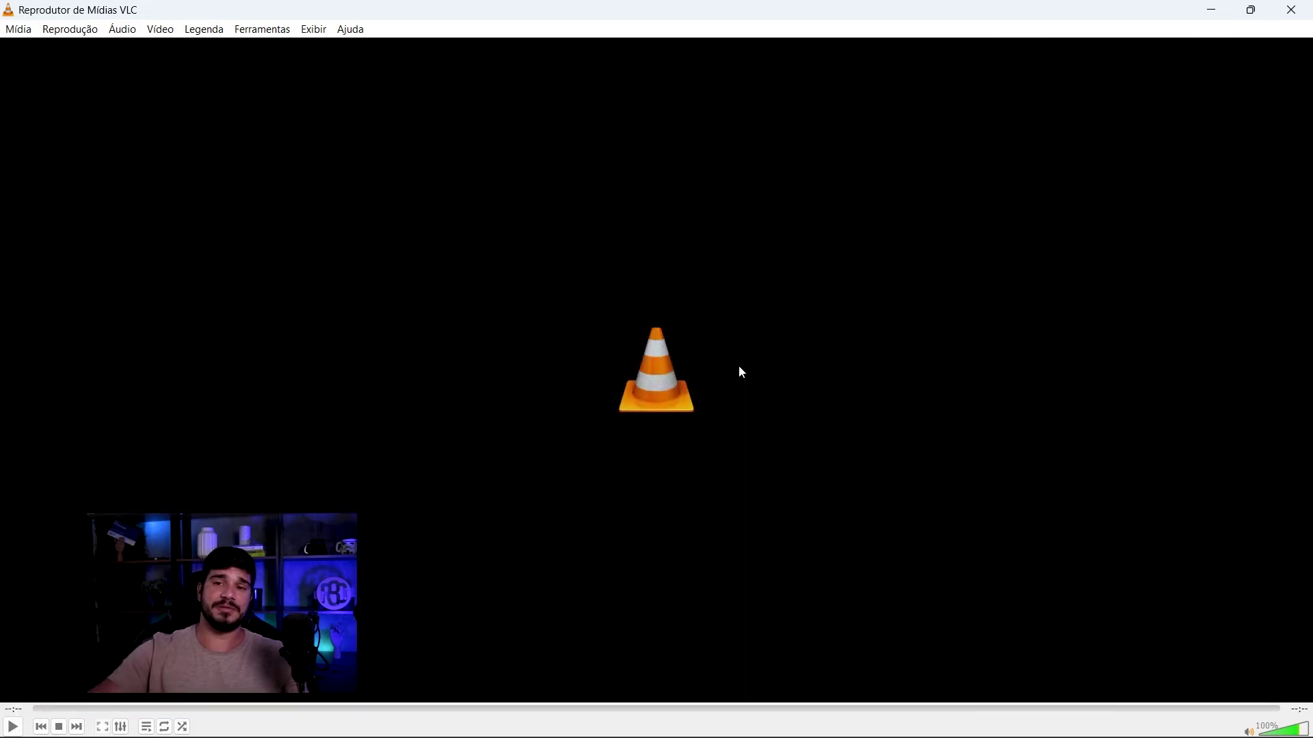
Close VLC with Alt+F4 and bring Fusion 360 back to the front.
key("alt+F4")
left_click(1055, 82)
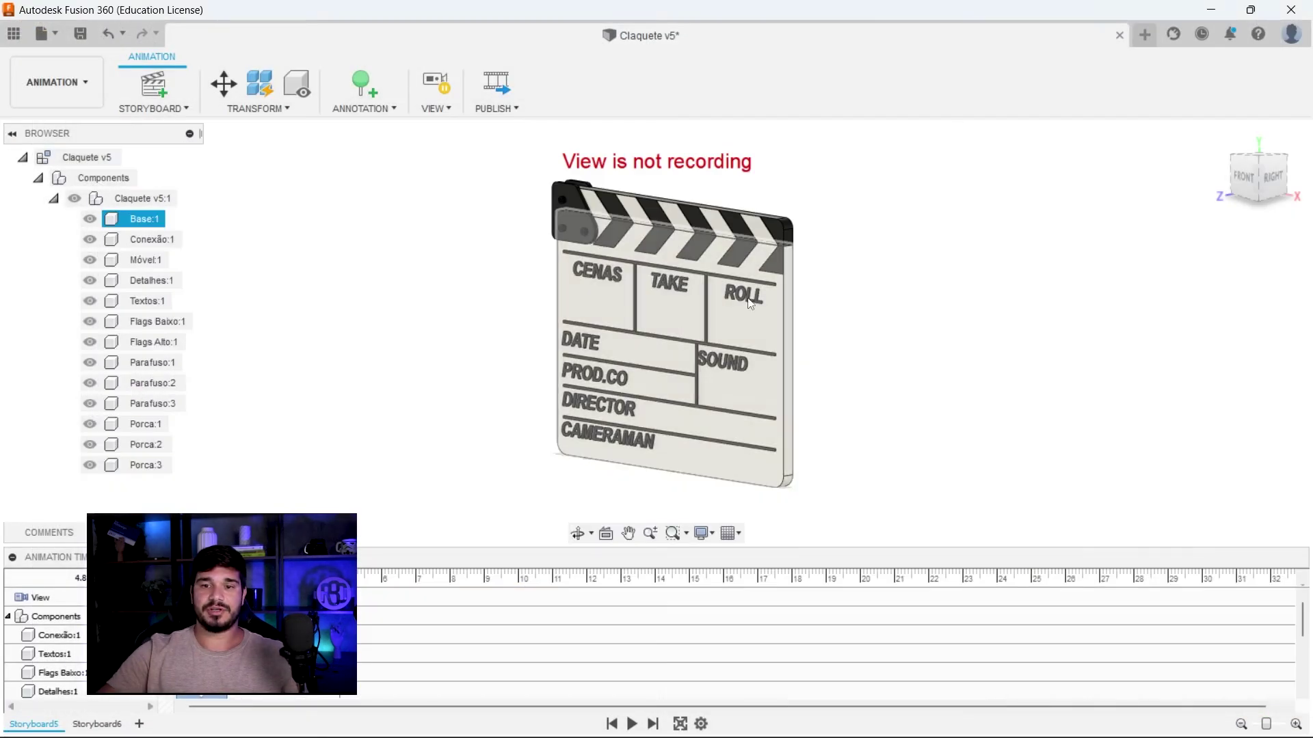
Scrub the animation to the assembled state, go to Storyboard5 and turn off Record View.
mouse_move(851, 352)
middle_mouse_down("shift")
mouse_move(829, 331)
mouse_move(733, 380)
middle_mouse_up("shift")
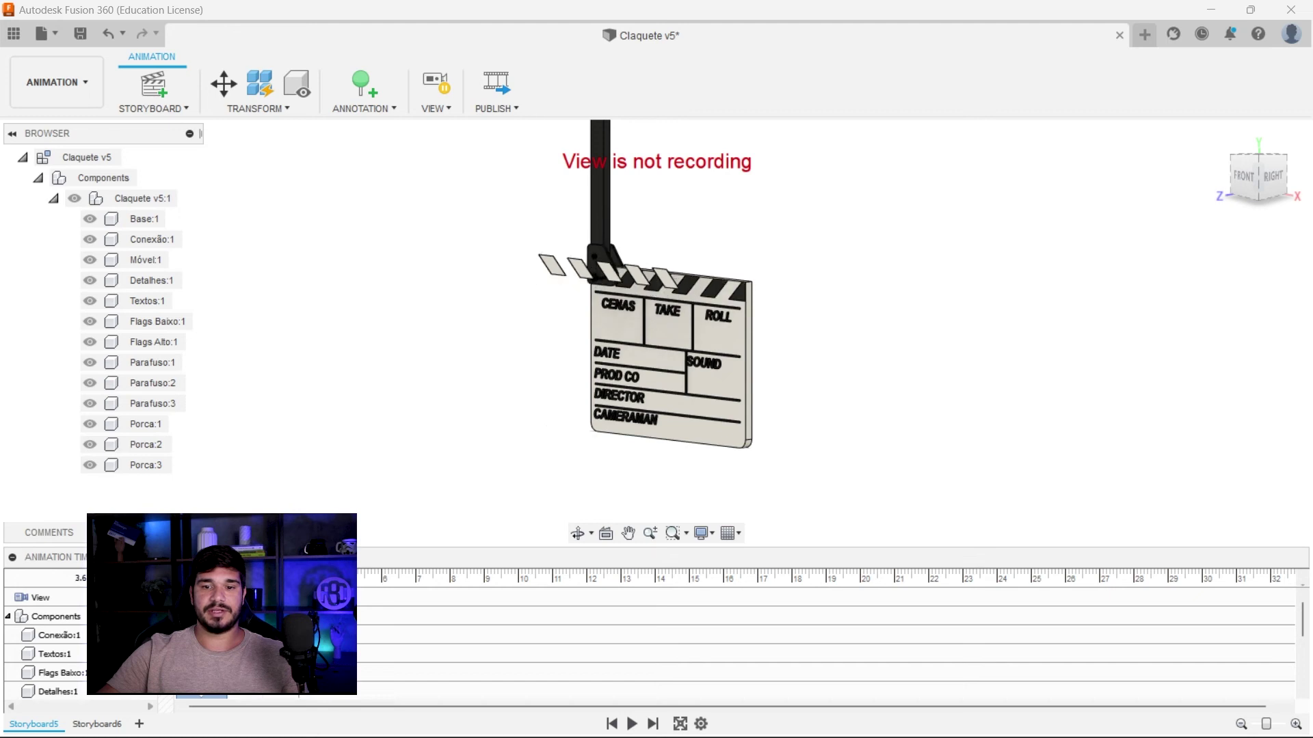
left_click_drag(303, 547, 358, 545)
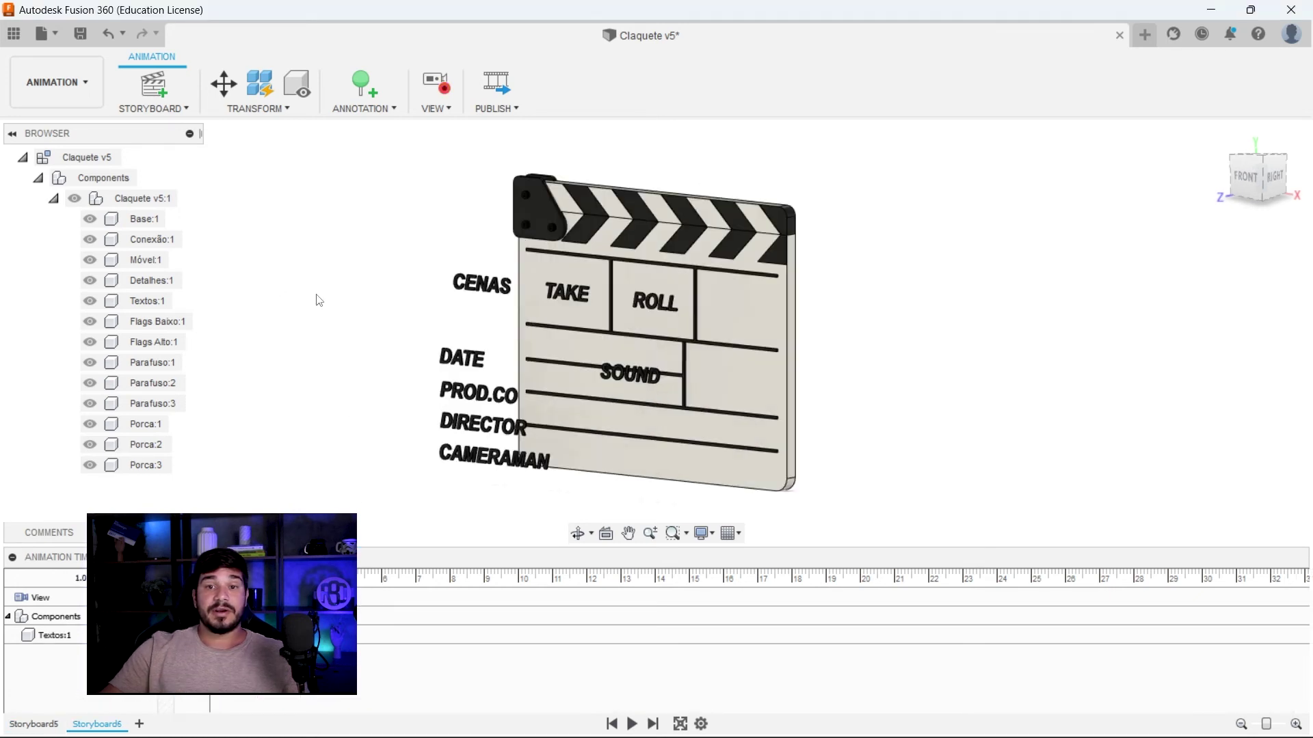
left_click(31, 728)
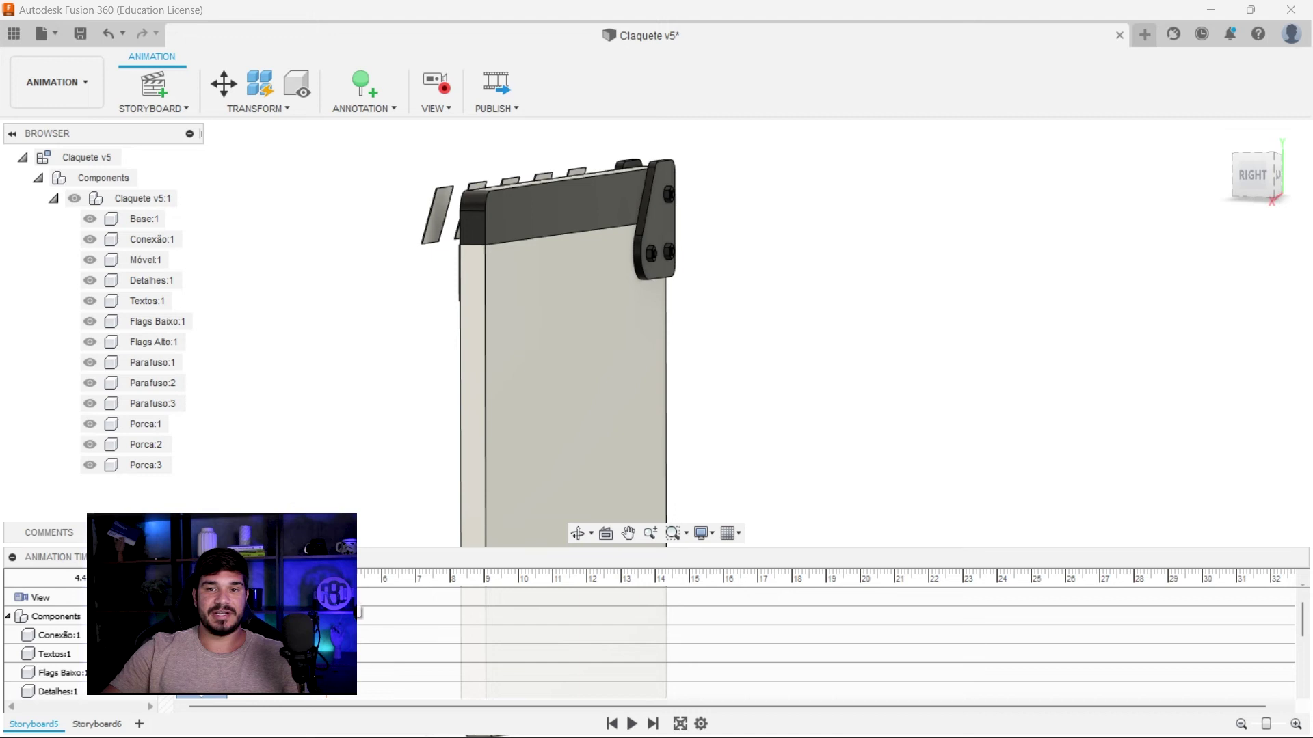
left_click(435, 82)
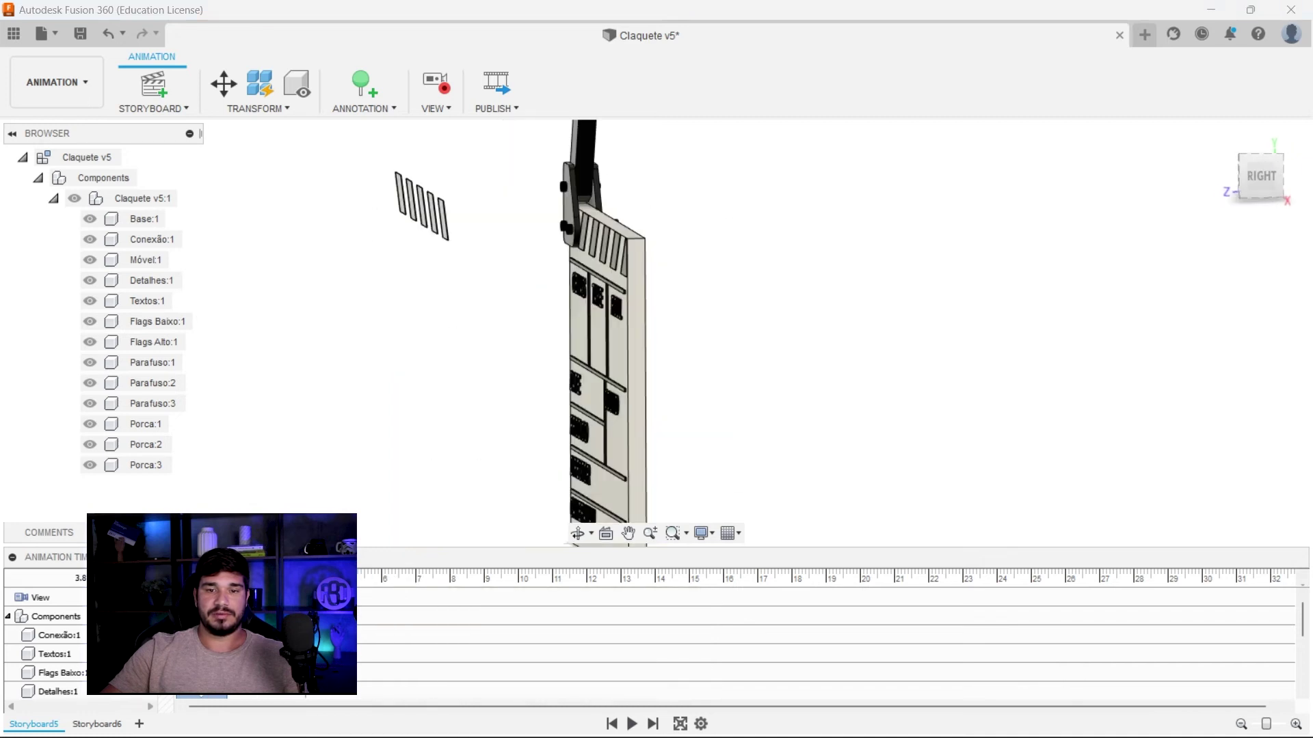
left_click(504, 108)
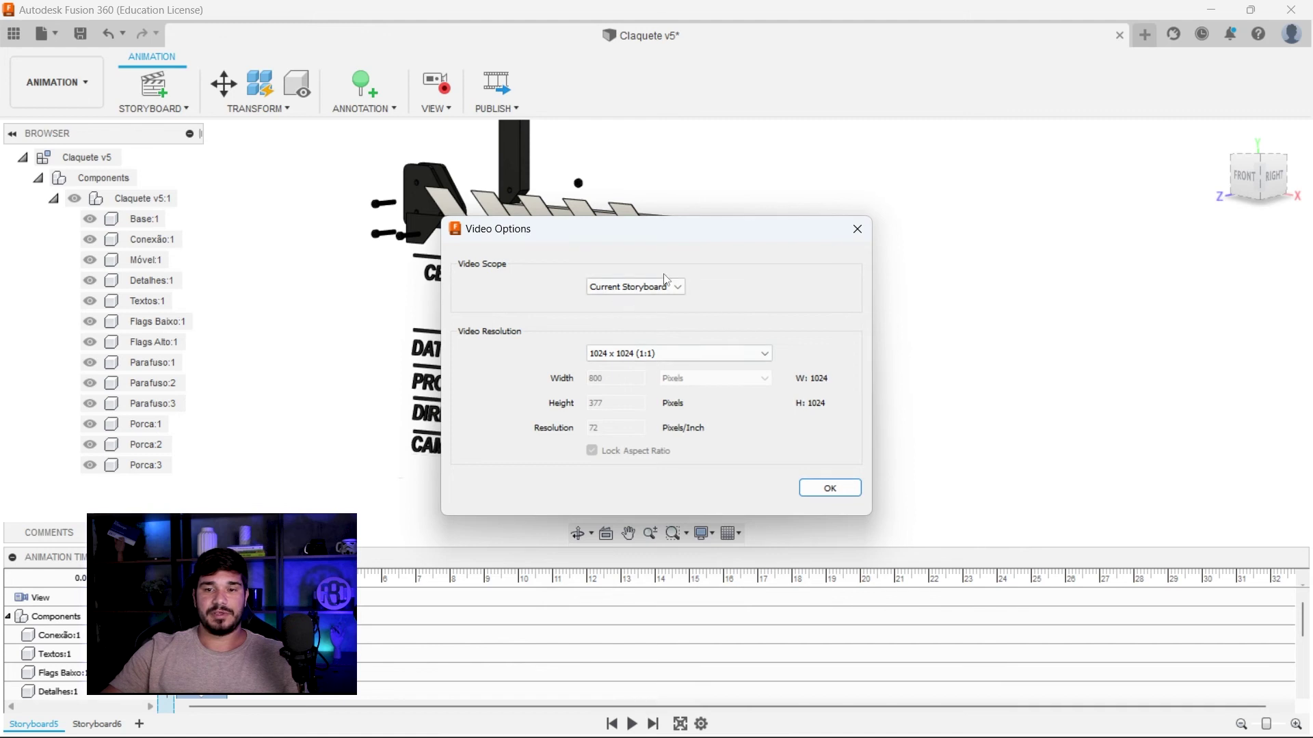
Publish Current Storyboard at 1024 x 1024 as the AVI video Claquete v5.
left_click(653, 288)
left_click(645, 307)
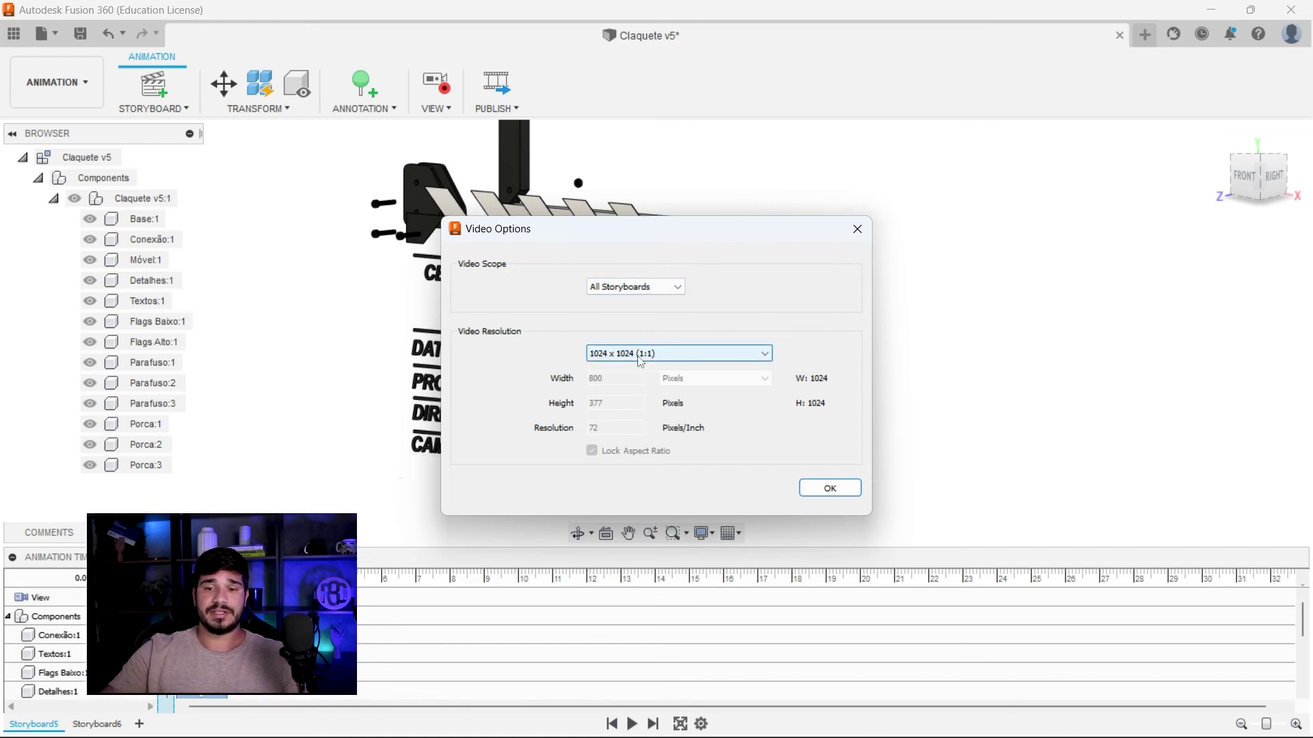
left_click(653, 286)
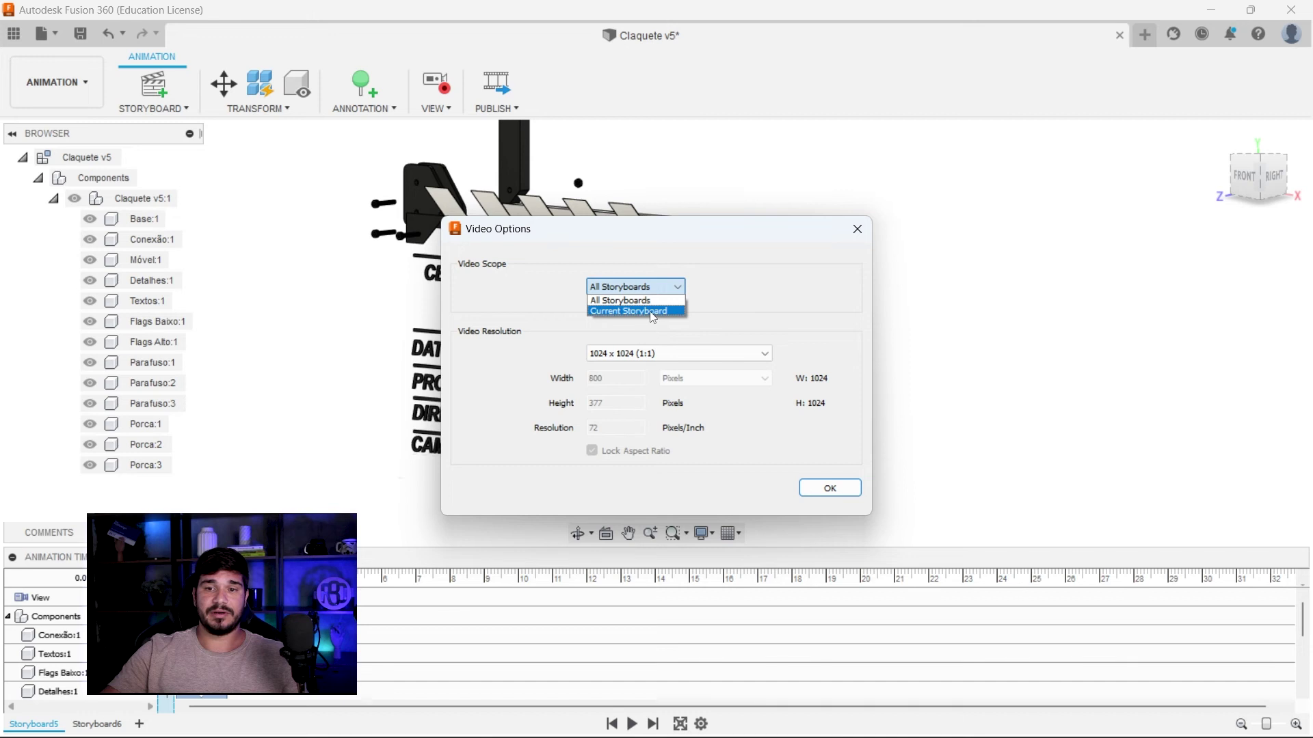
left_click(649, 312)
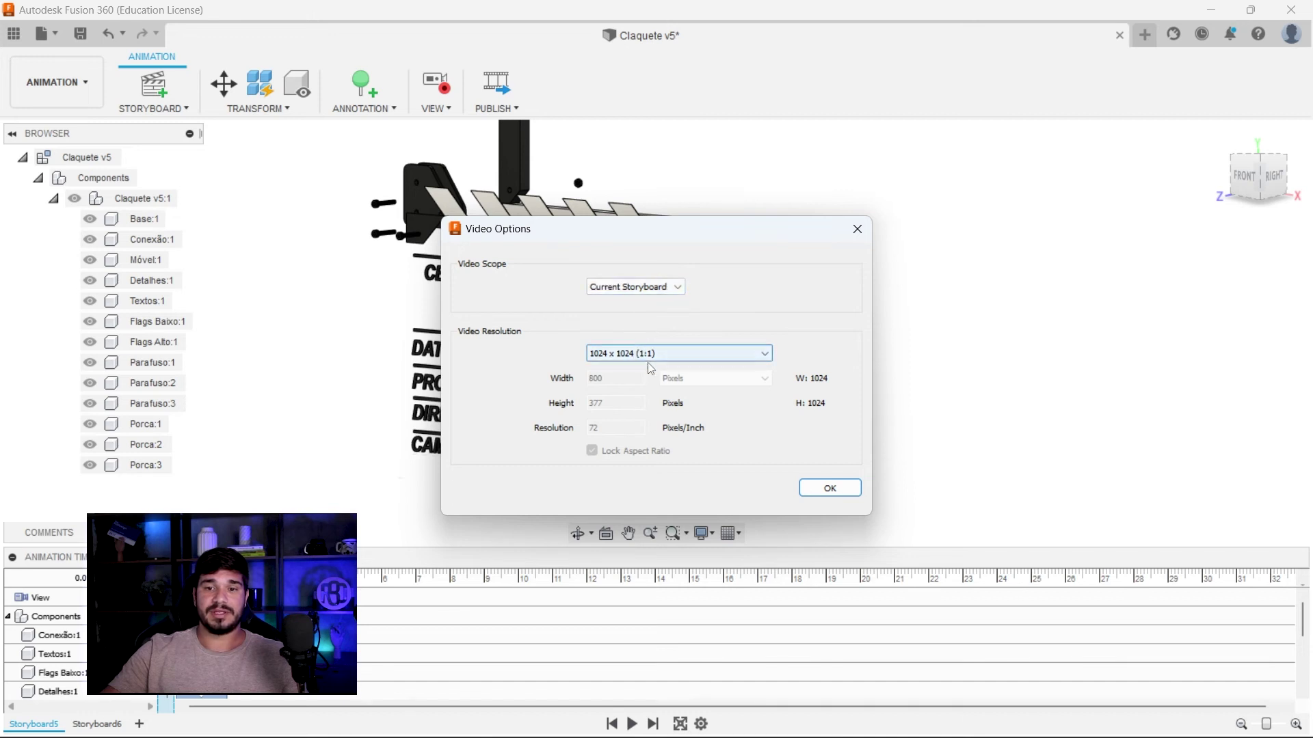
left_click(648, 357)
left_click(591, 361)
left_click(830, 487)
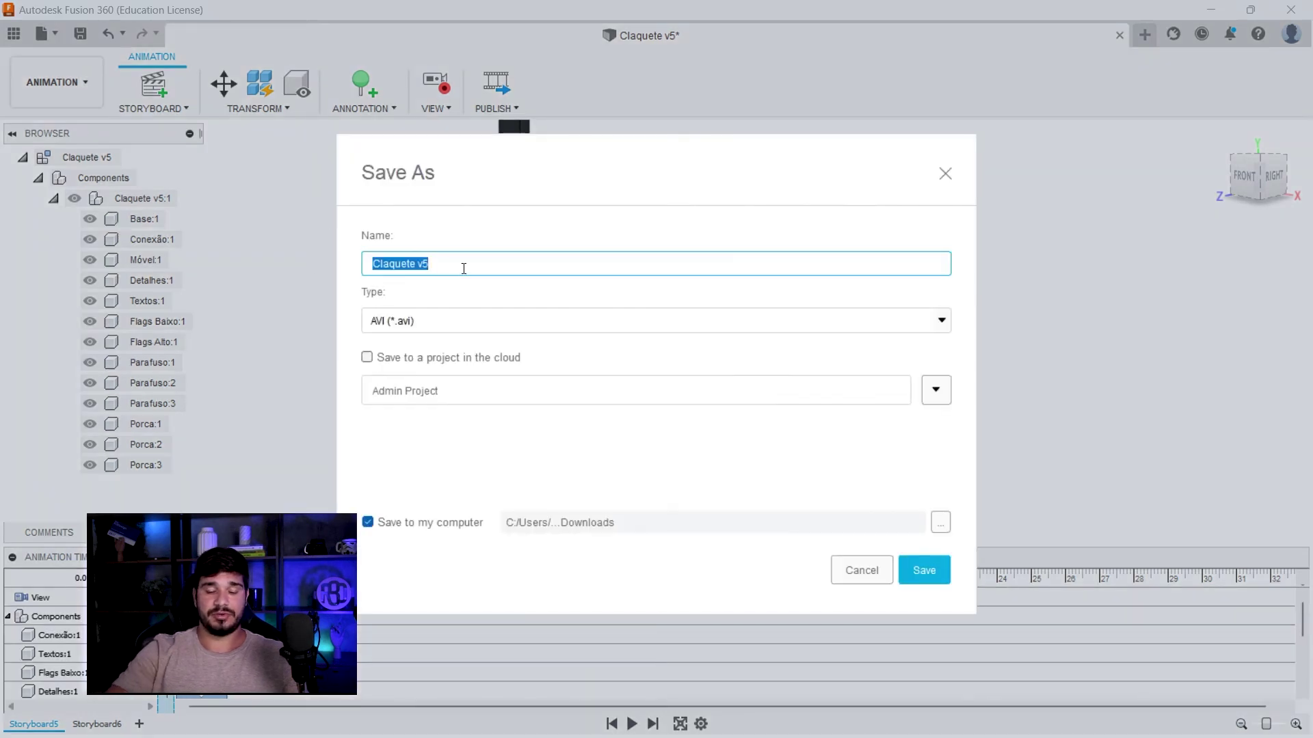
left_click(427, 322)
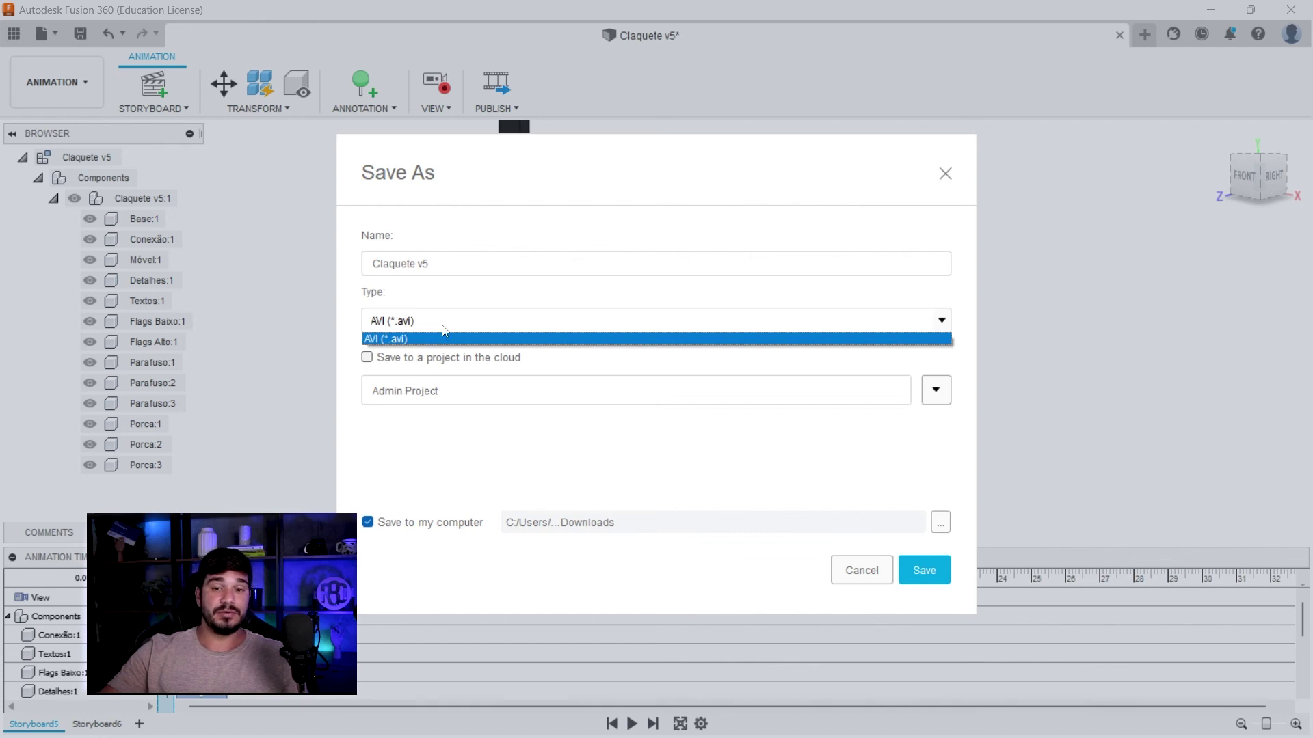
left_click(443, 329)
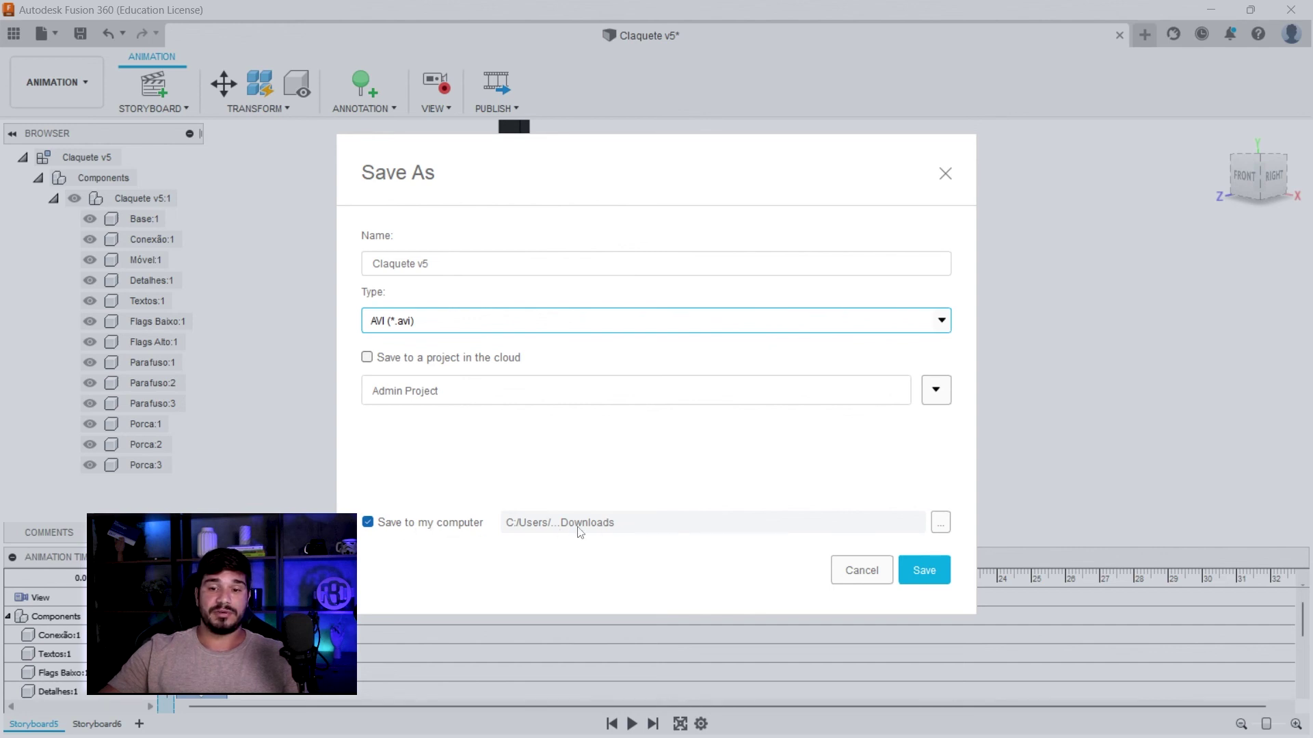
left_click(921, 574)
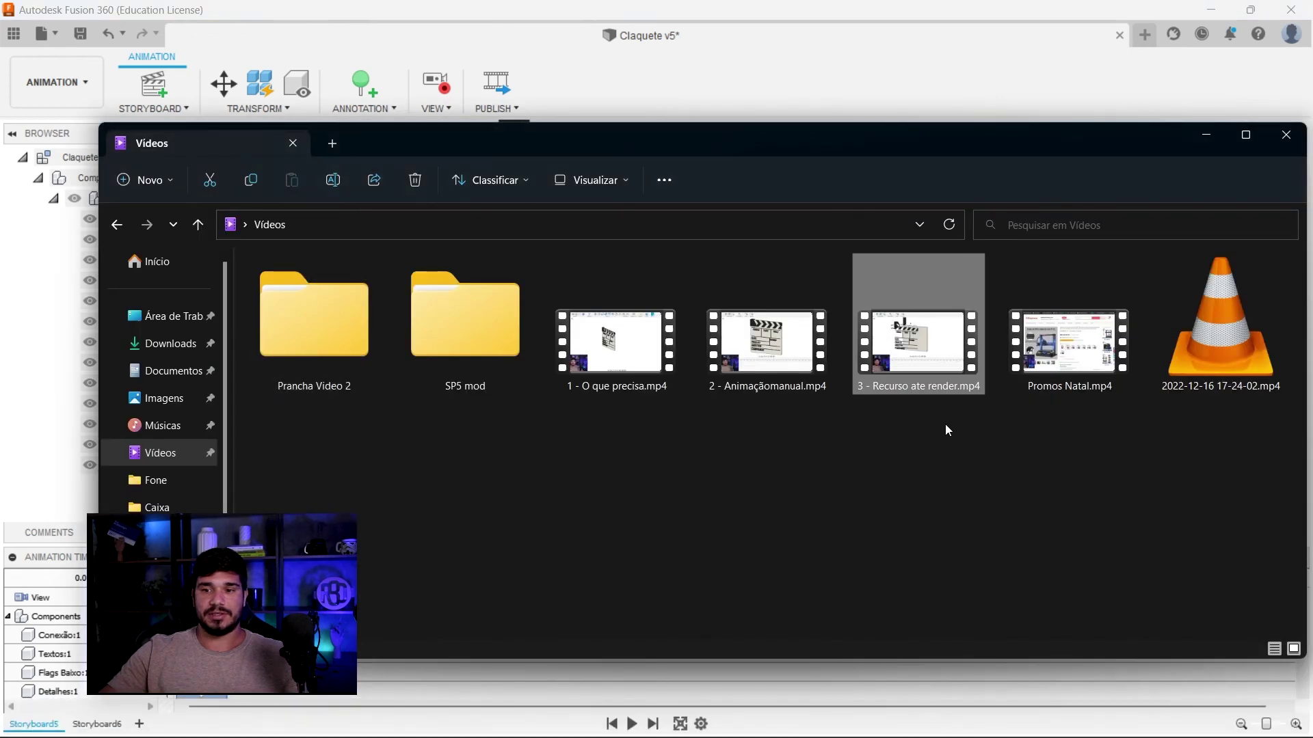
Open the new Claquete v5.avi from Downloads to play it in VLC.
left_click(171, 343)
double_click(318, 334)
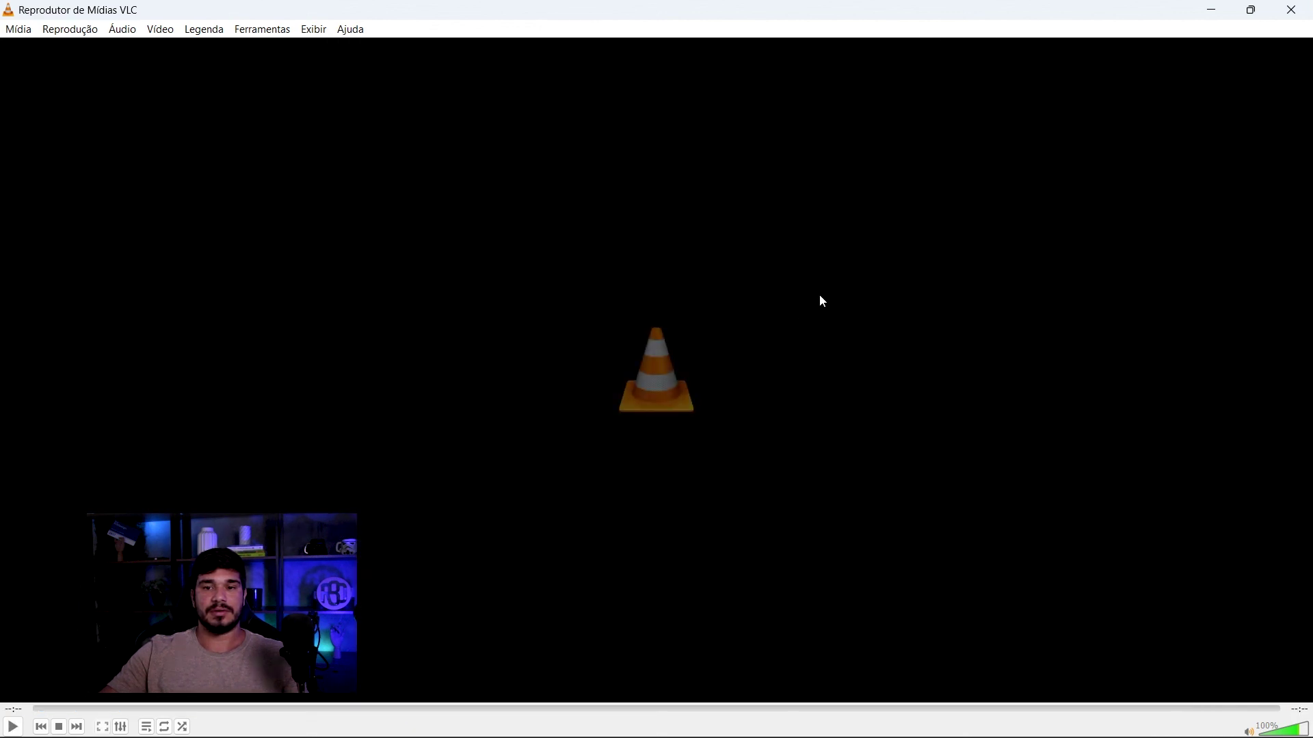
Replay Claquete v5.avi in VLC, then close VLC and the Downloads window.
left_click(4, 731)
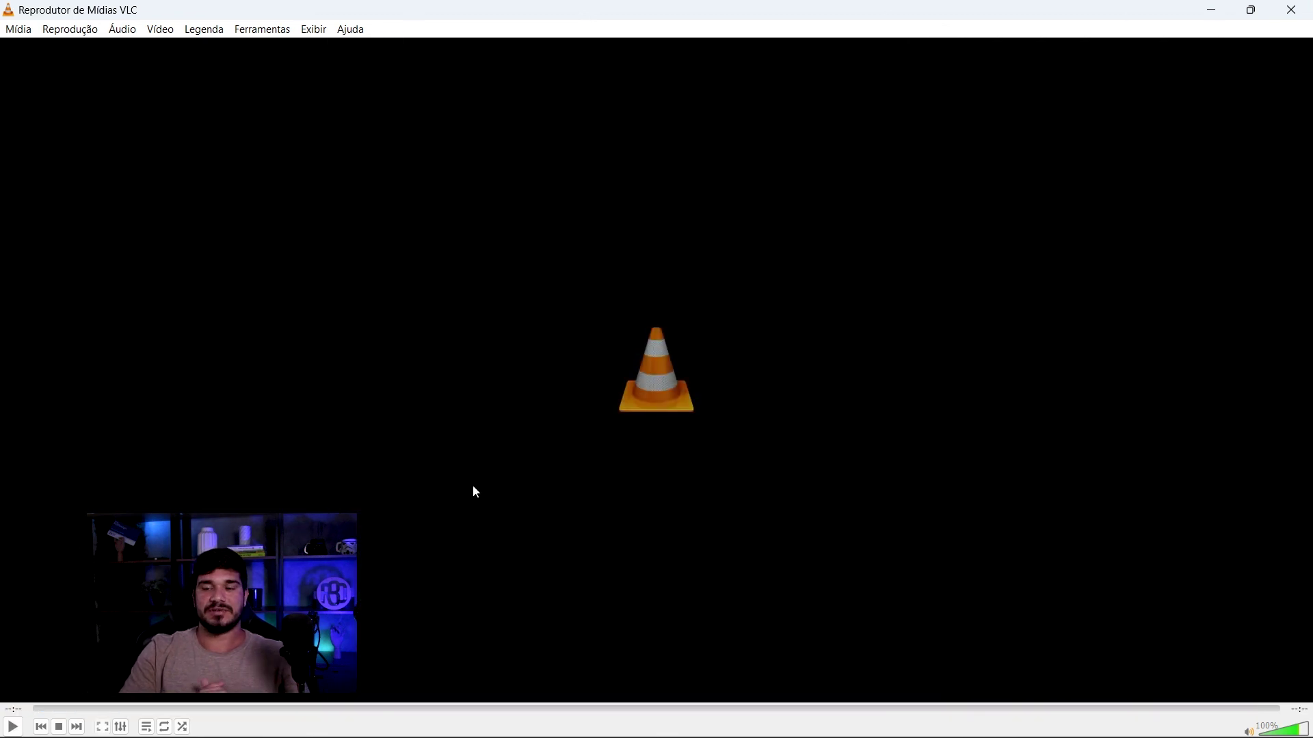
left_click(1291, 9)
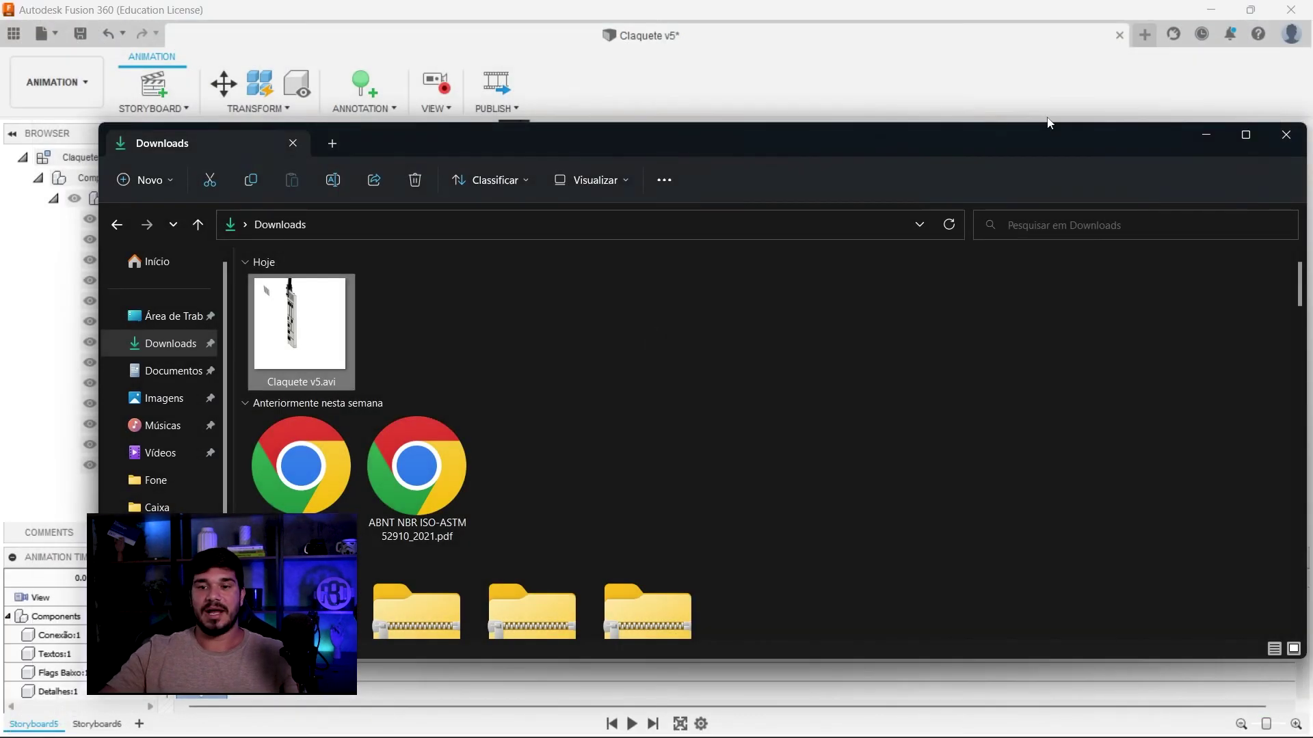
key("alt+F4")
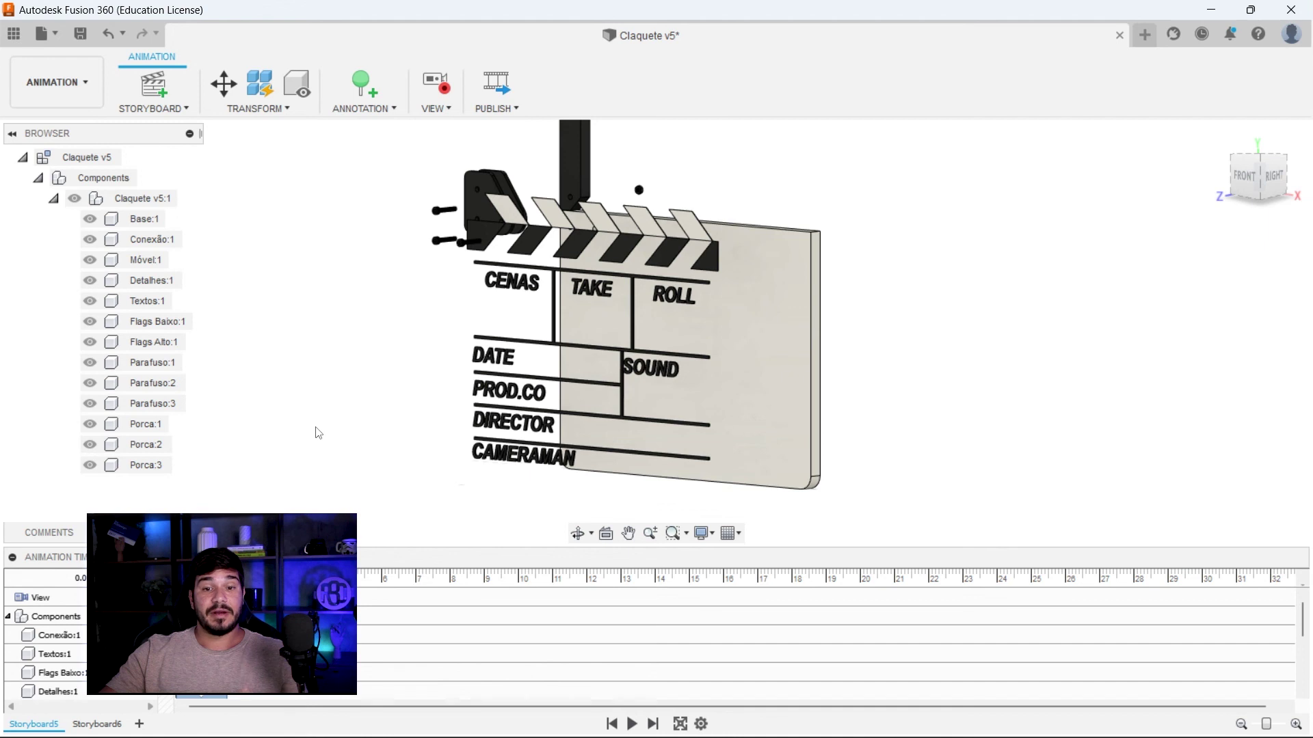
Apply Reverse to Storyboard5 from its tab's right-click menu.
right_click(32, 726)
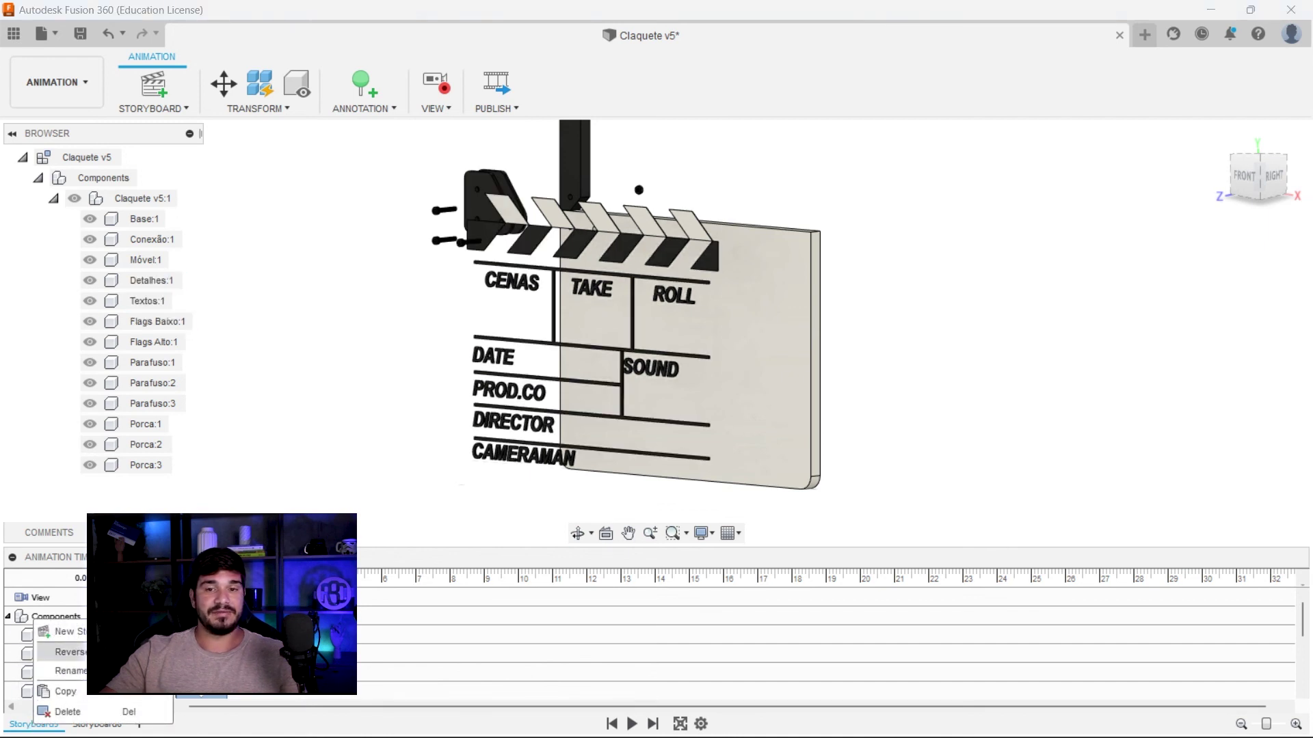
left_click(109, 652)
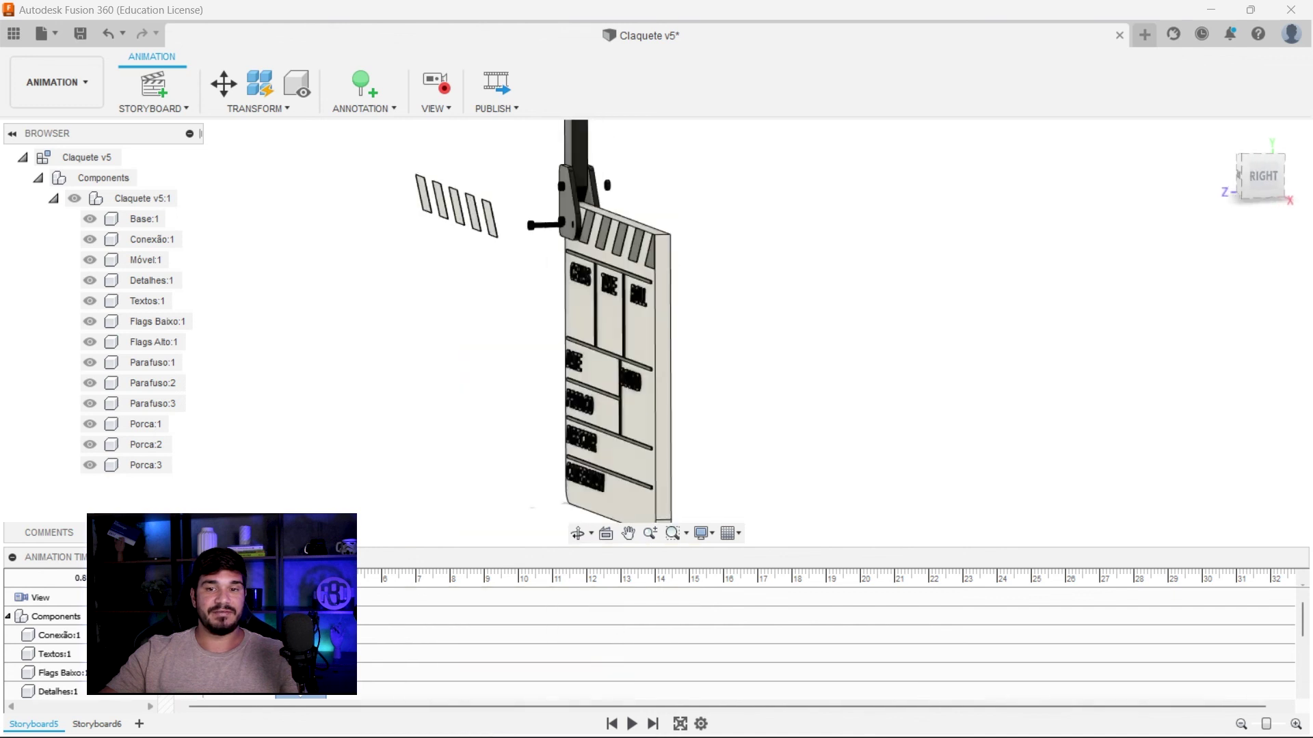